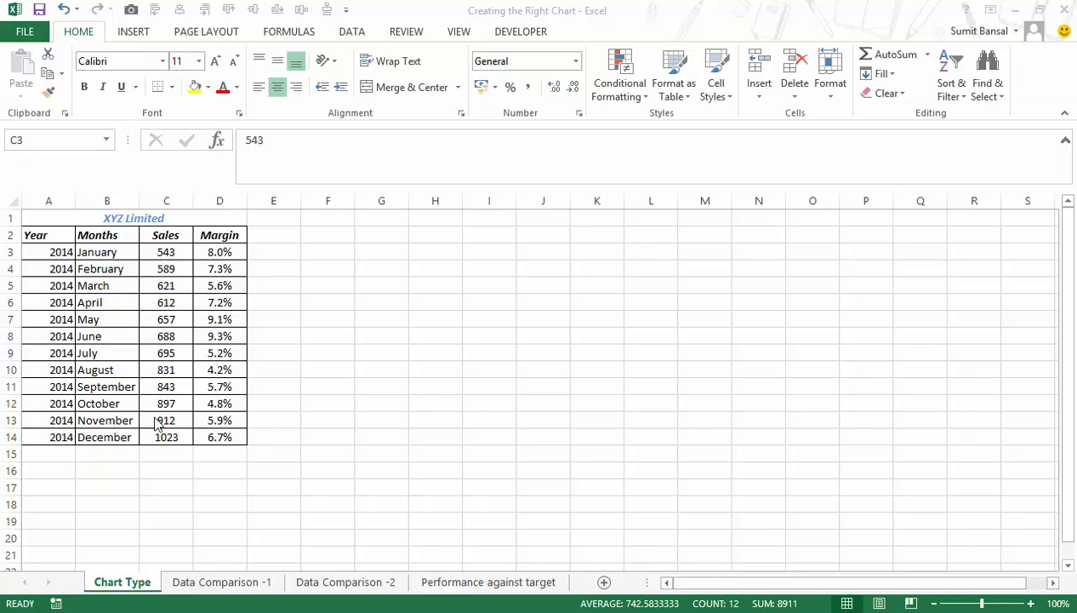
# Insert a 2-D clustered column chart of the Sales values in C3:C14 and reposition it beside the table.
pyautogui.click(134, 36)
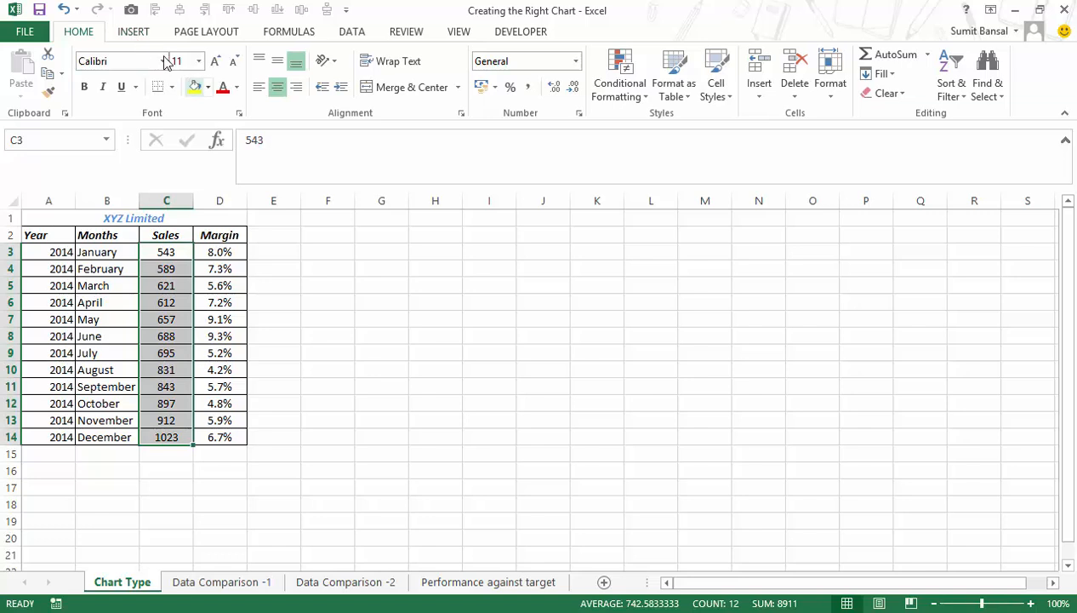
pyautogui.click(133, 32)
pyautogui.click(473, 56)
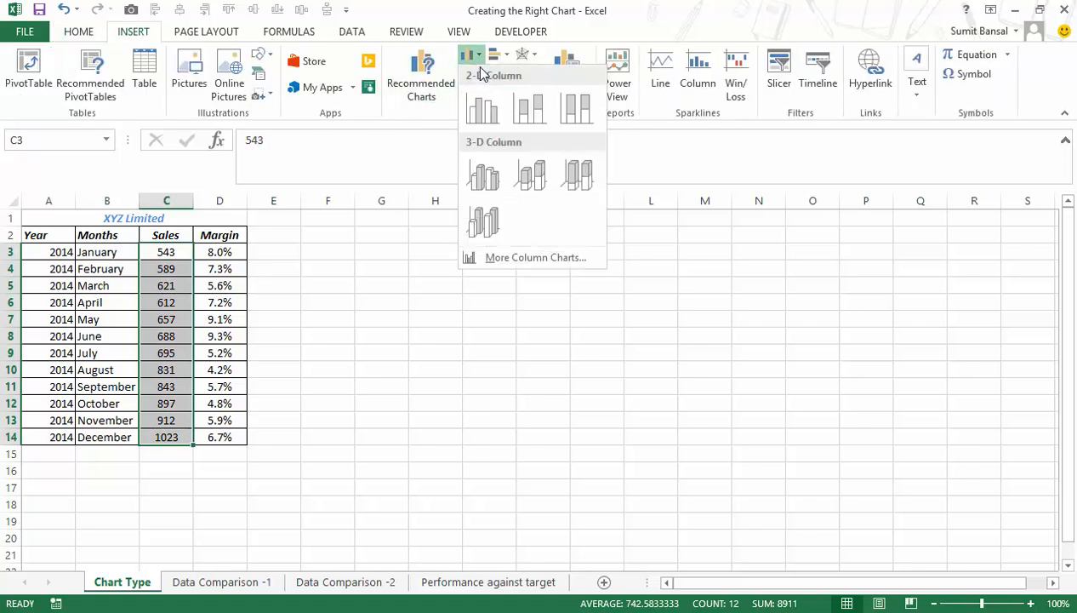
pyautogui.click(483, 109)
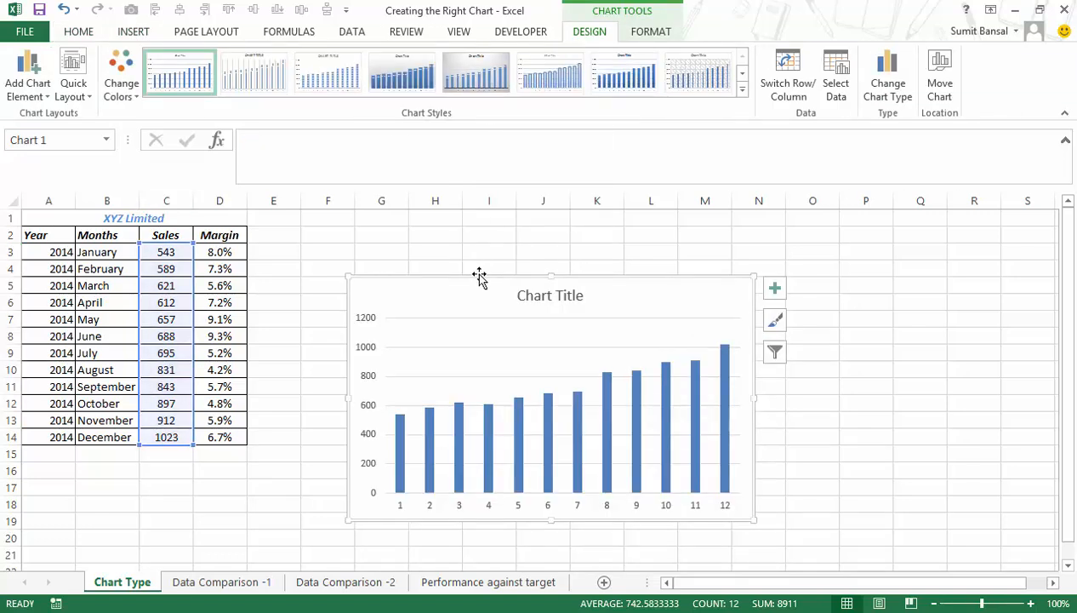
pyautogui.moveTo(479, 276); pyautogui.dragTo(459, 250)
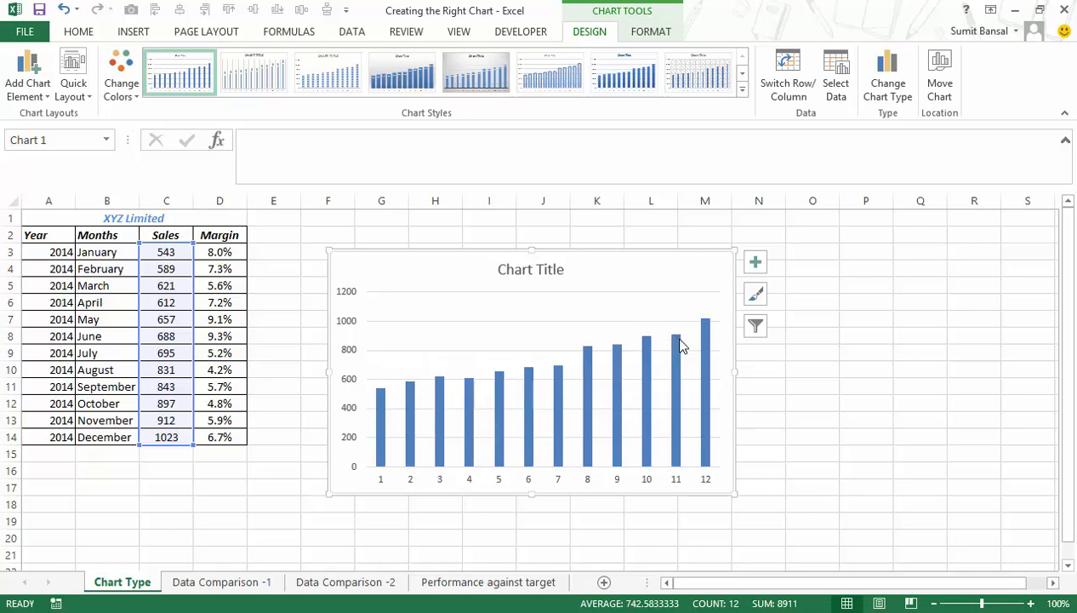
pyautogui.moveTo(680, 346)
# Change the chart type of the Sales column series to Line.
pyautogui.click(441, 392)
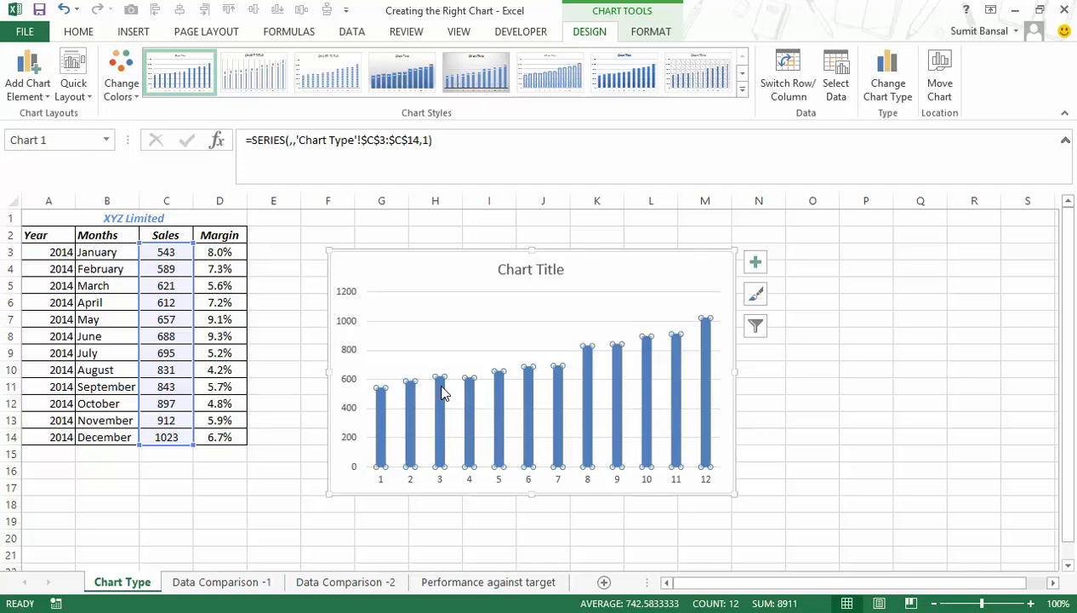
pyautogui.rightClick(442, 389)
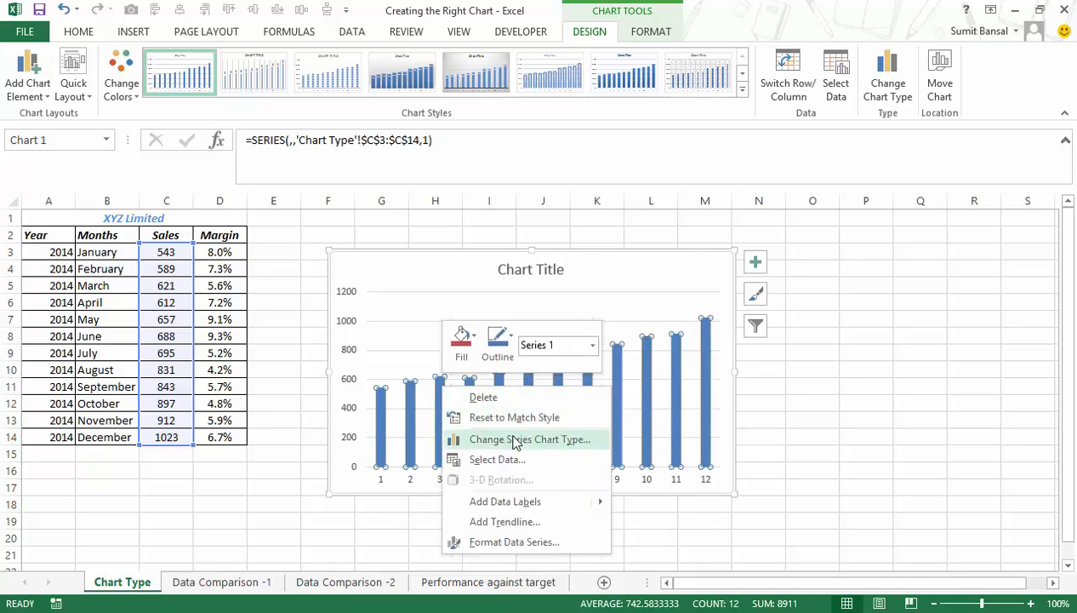
pyautogui.click(518, 439)
pyautogui.moveTo(403, 24); pyautogui.dragTo(731, 30)
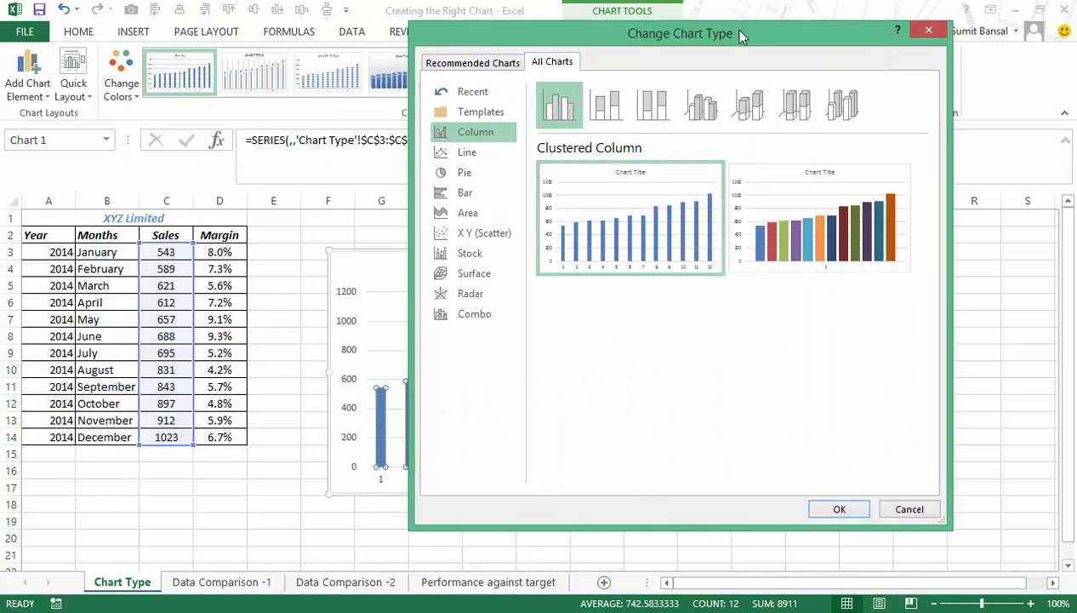
pyautogui.click(490, 152)
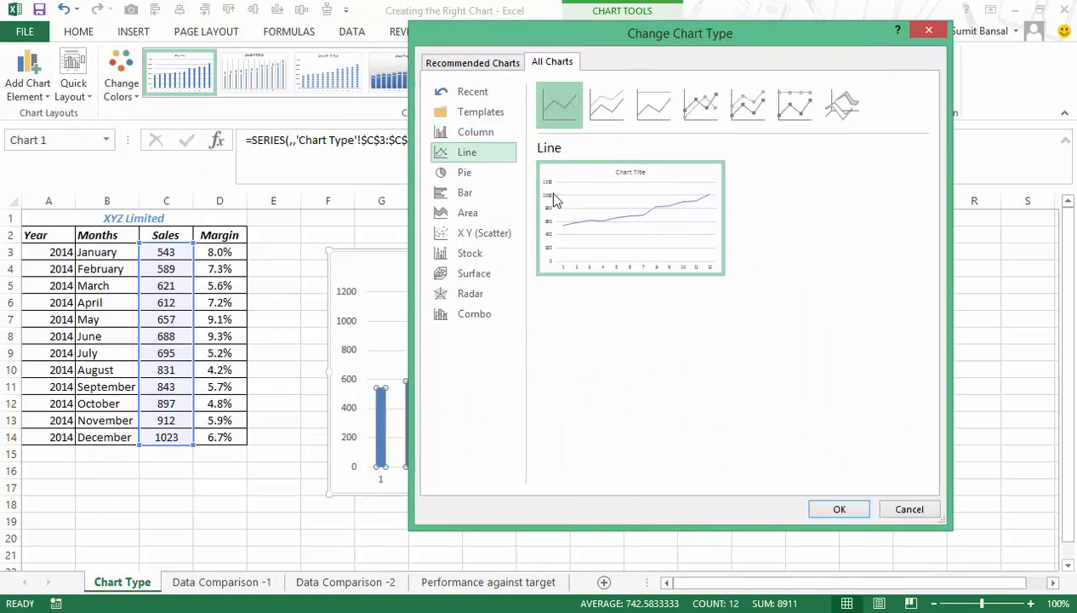
pyautogui.click(840, 509)
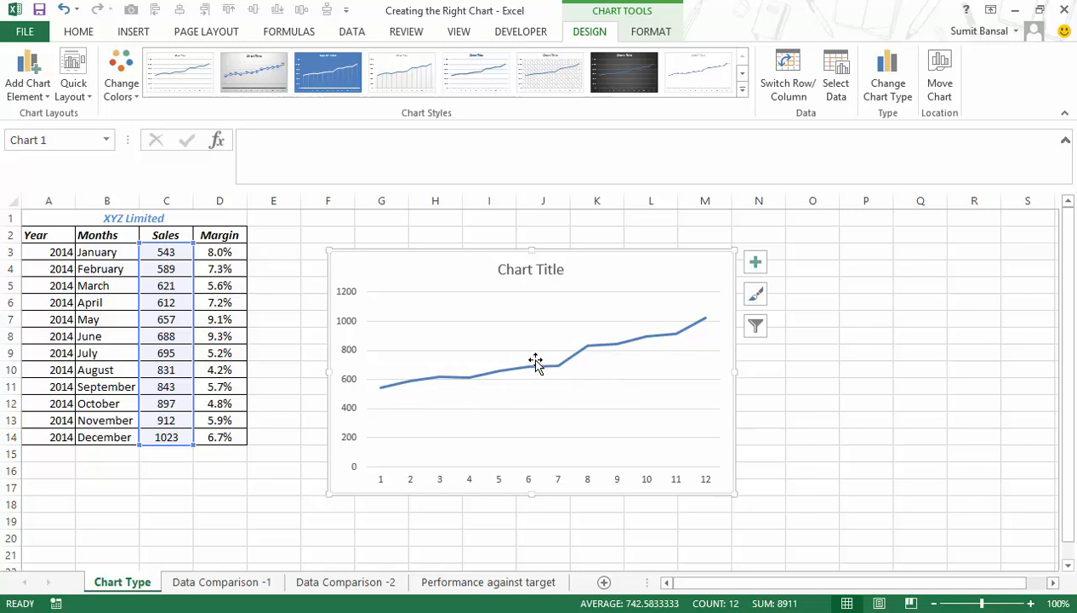
# Set the chart's horizontal axis labels to the month names in B3:B14.
pyautogui.click(558, 483)
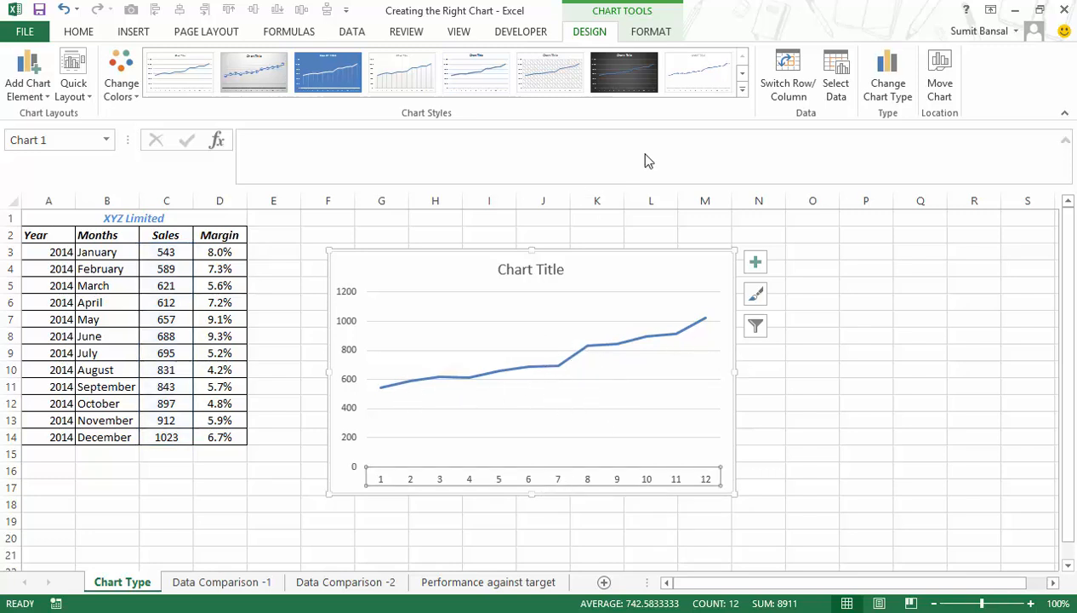
pyautogui.click(830, 92)
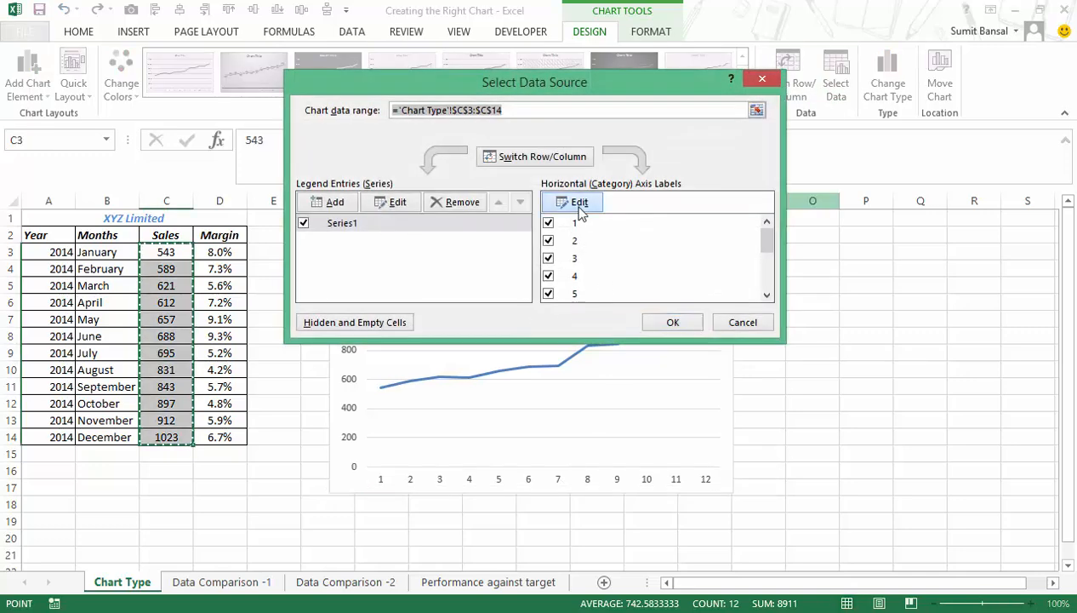
pyautogui.click(584, 202)
pyautogui.moveTo(93, 252); pyautogui.dragTo(113, 436)
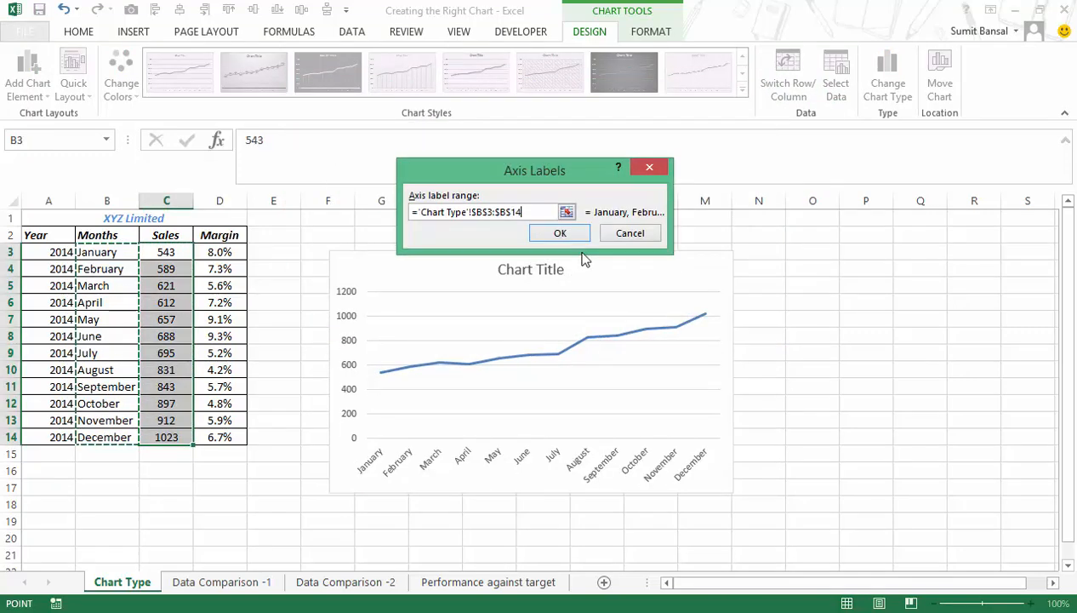
pyautogui.click(560, 233)
pyautogui.click(686, 320)
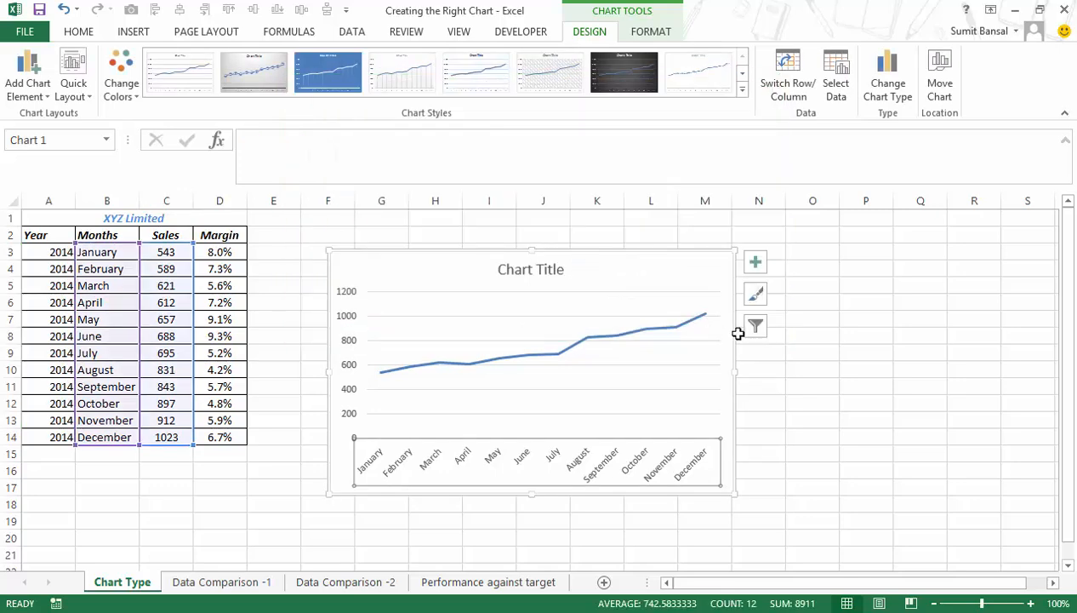
# Widen and reposition the line chart, and delete it from the Chart Type sheet.
pyautogui.moveTo(737, 367); pyautogui.dragTo(928, 372)
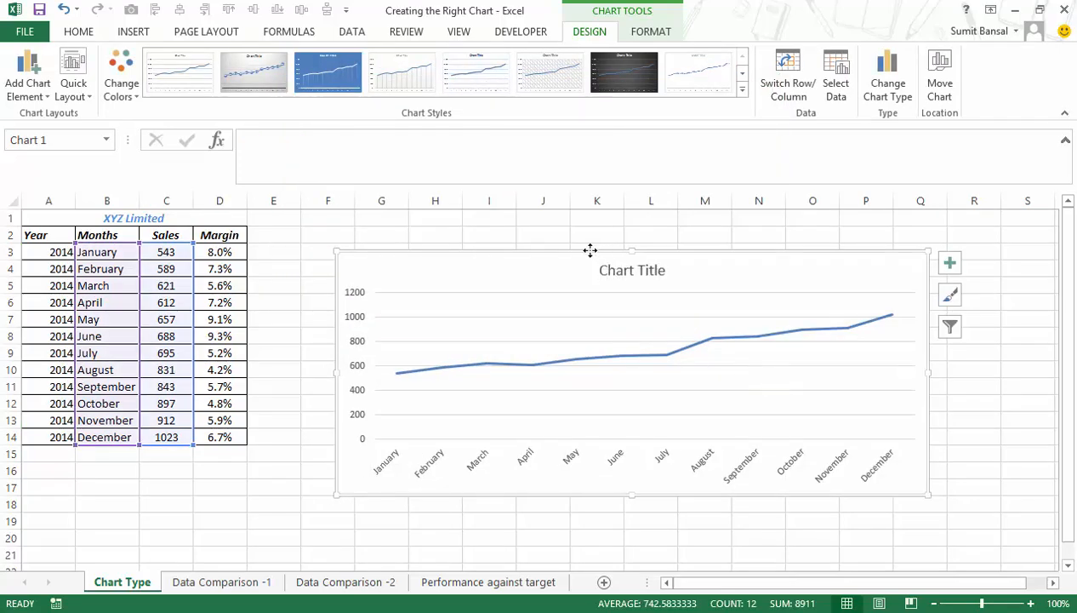
pyautogui.moveTo(599, 252); pyautogui.dragTo(542, 241)
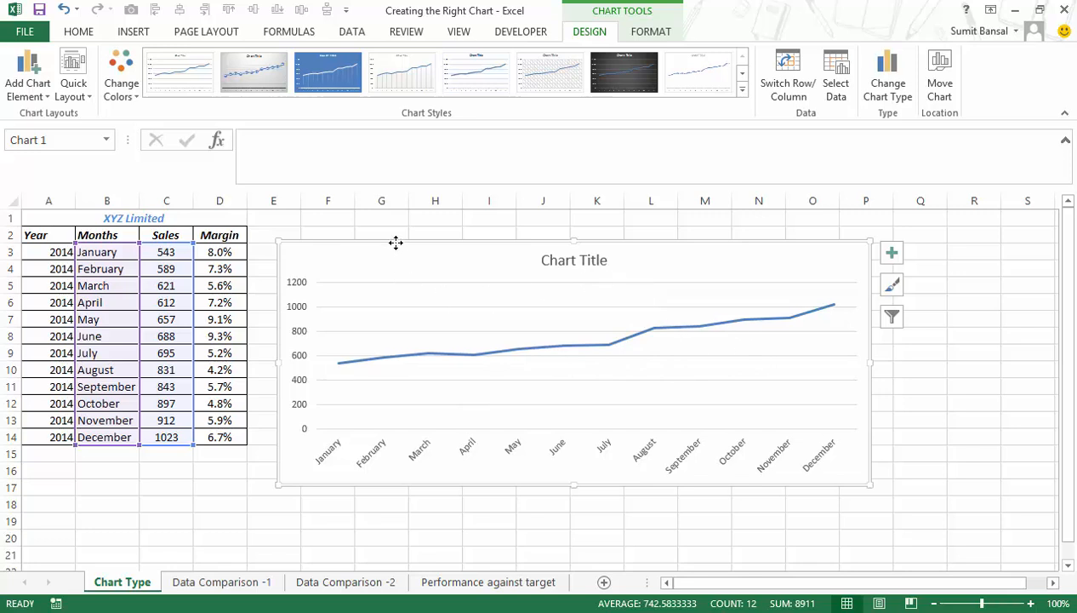
pyautogui.press('Delete')
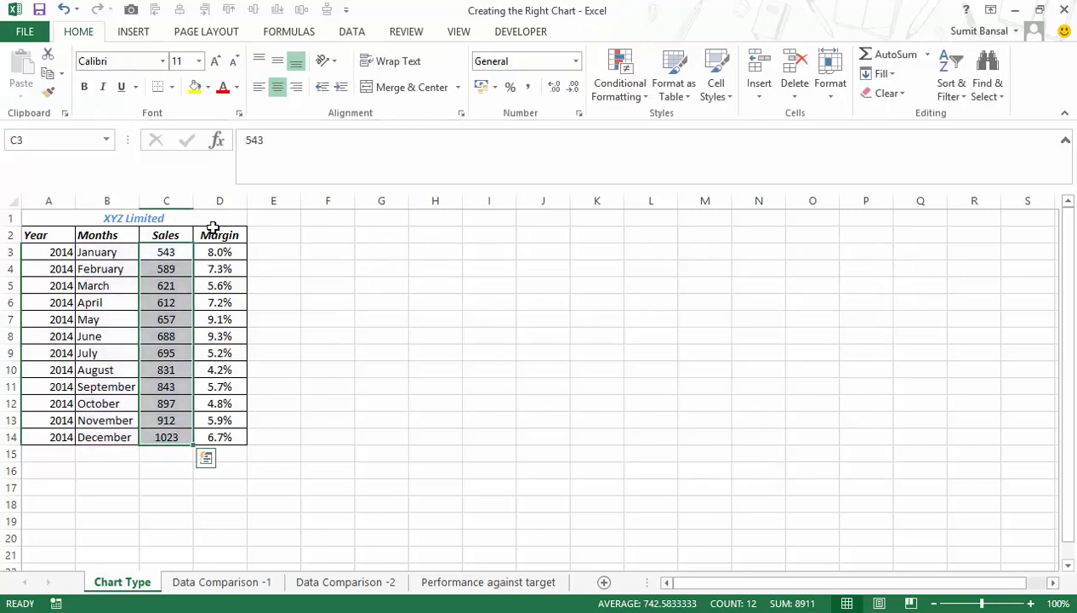
pyautogui.click(133, 32)
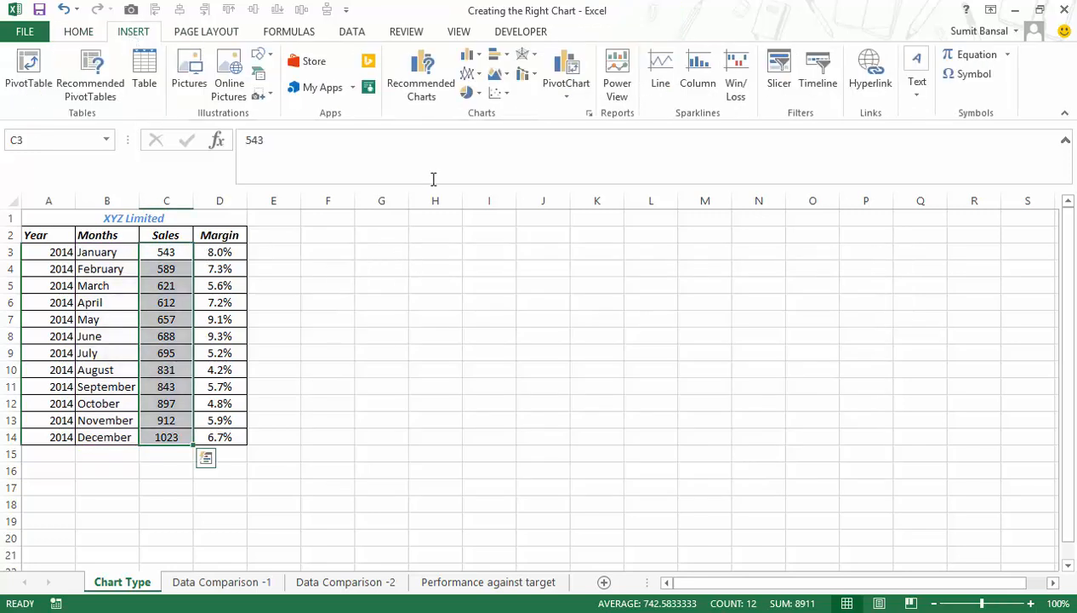
pyautogui.click(497, 74)
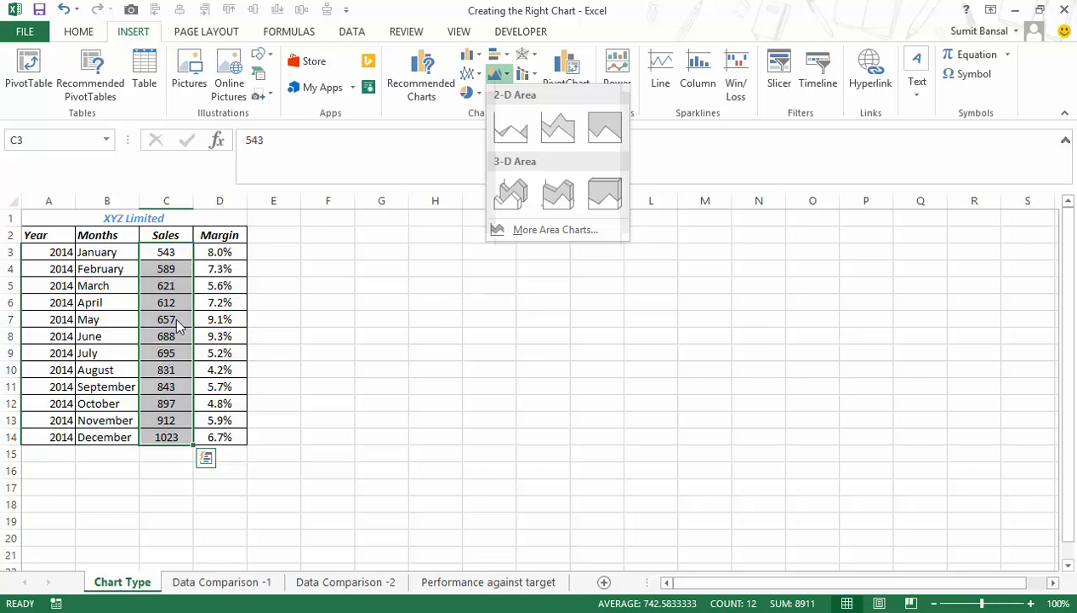
pyautogui.click(332, 283)
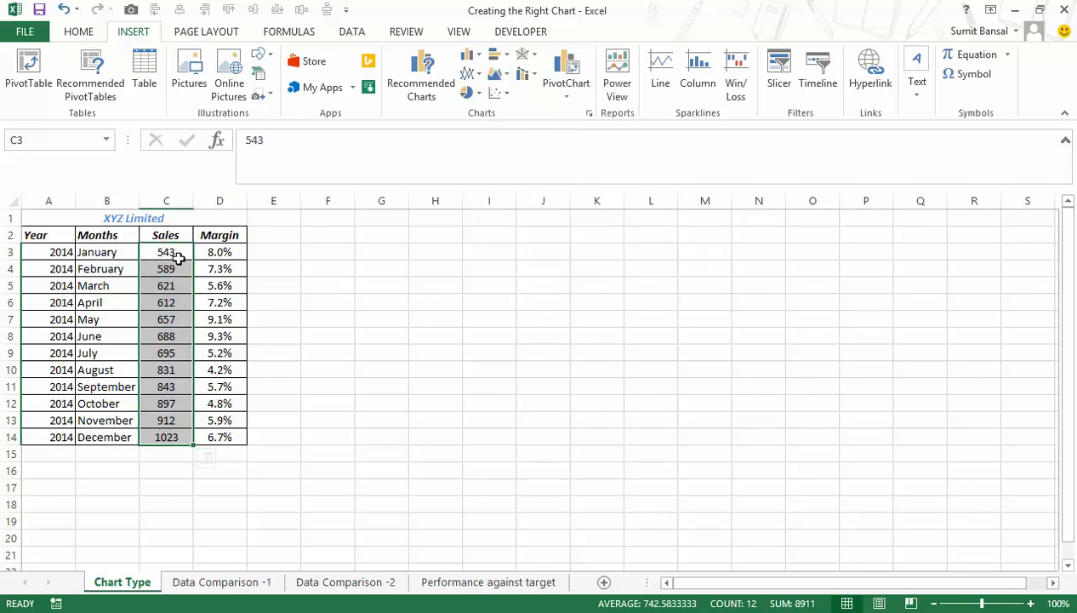
# Insert a 2-D clustered column chart from the months and Sales in B3:C14 and reposition it near the table.
pyautogui.moveTo(106, 251); pyautogui.dragTo(171, 438)
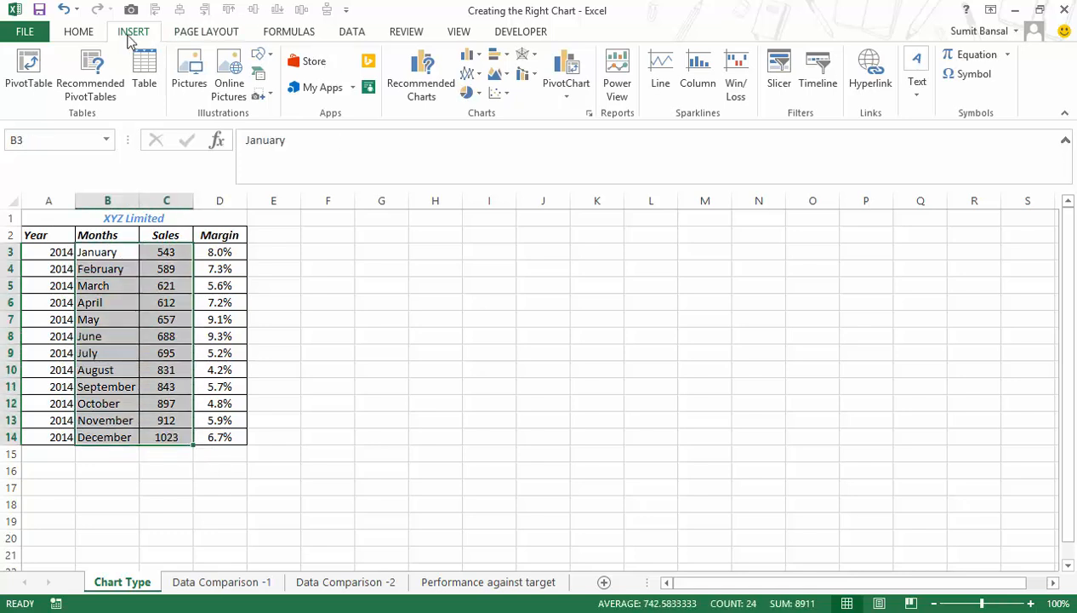
pyautogui.click(467, 55)
pyautogui.click(481, 111)
pyautogui.moveTo(508, 278); pyautogui.dragTo(463, 240)
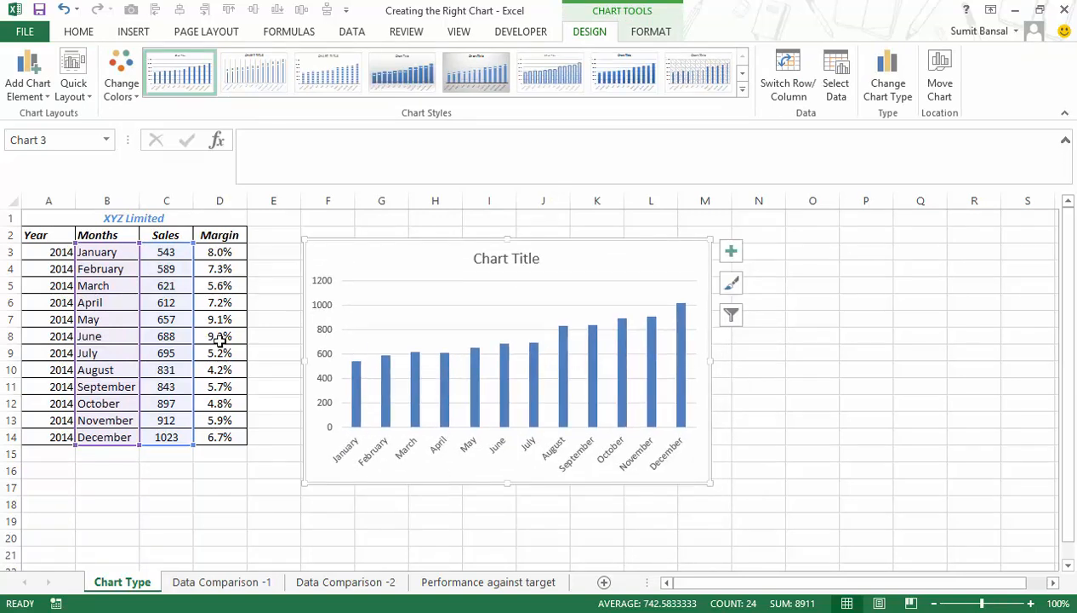
# Add the Margin values in D3:D14 to the column chart as a second series by copying and pasting them.
pyautogui.moveTo(212, 261); pyautogui.dragTo(219, 433)
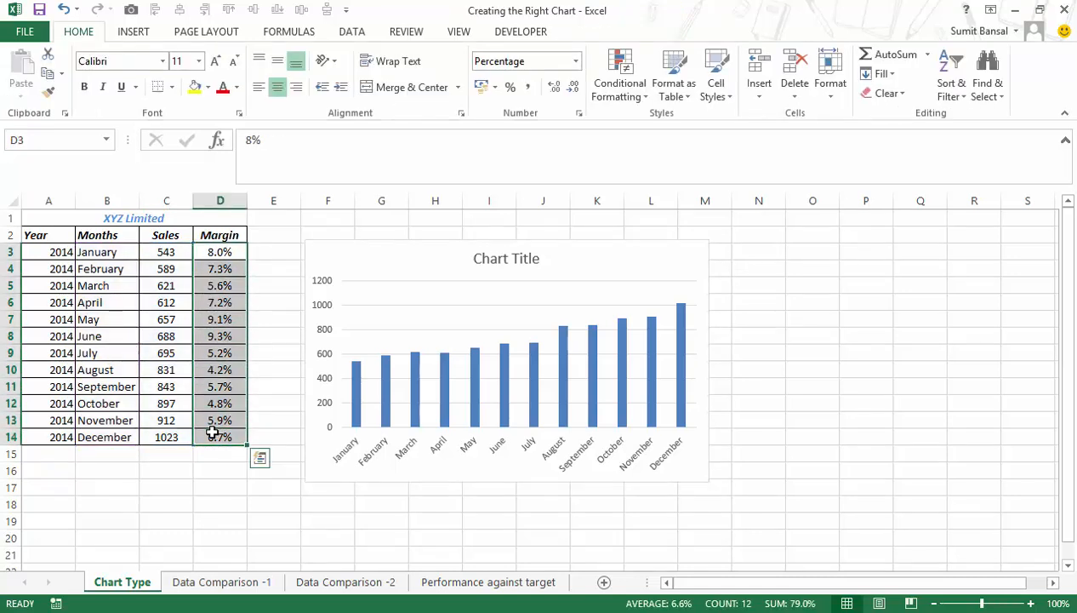
pyautogui.hotkey('ctrl', 'c')
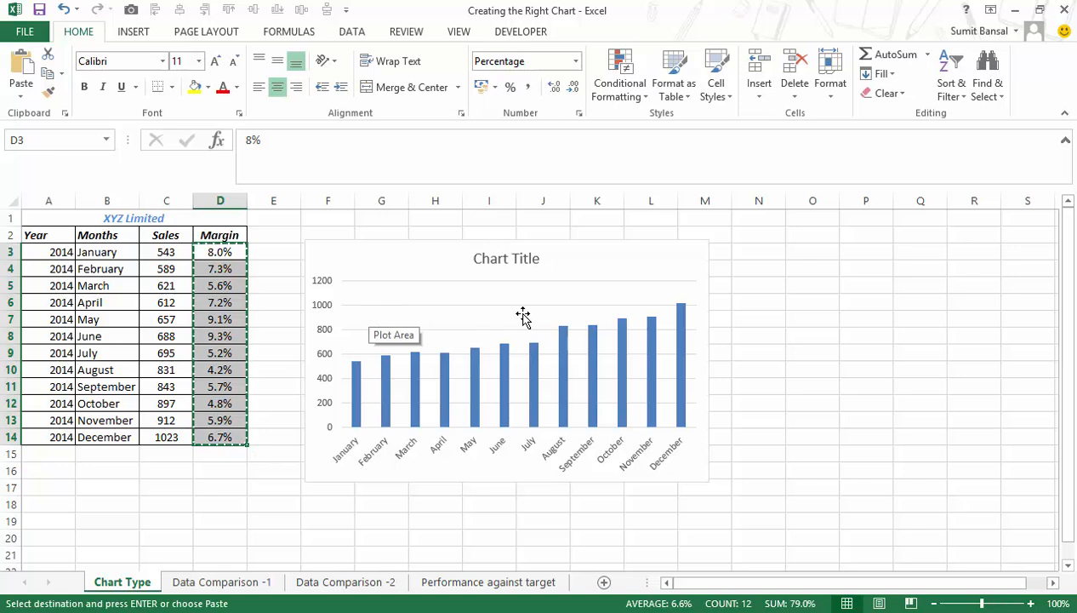
pyautogui.click(445, 268)
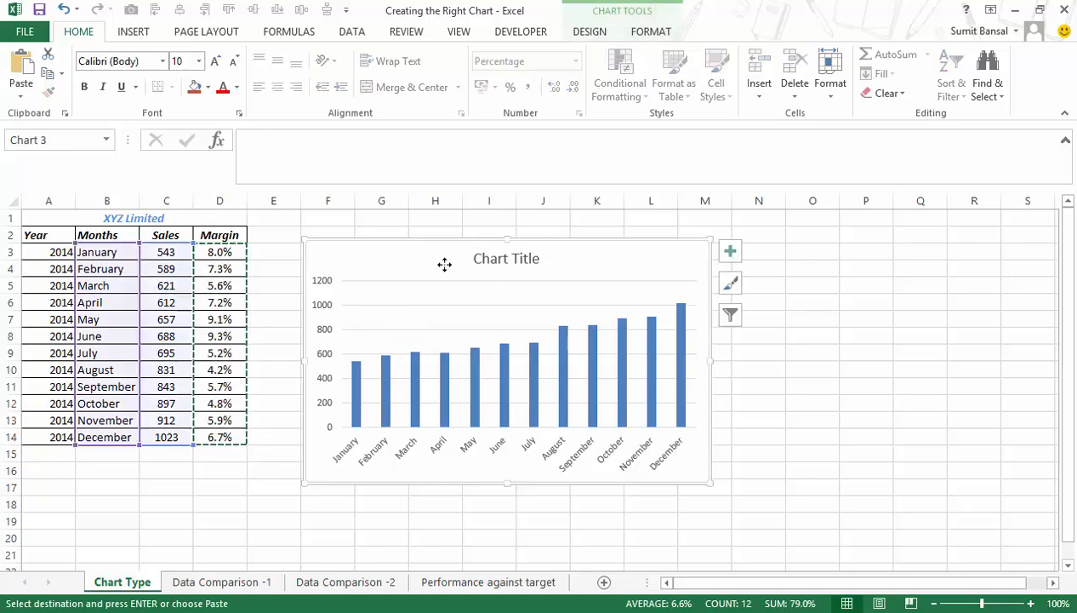
pyautogui.hotkey('ctrl', 'v')
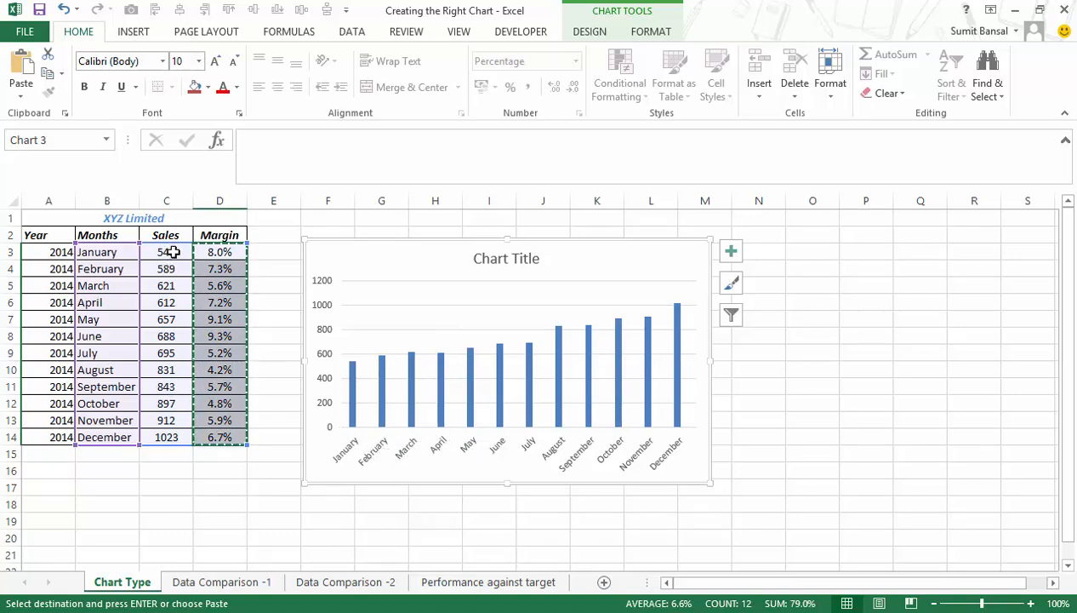
pyautogui.click(173, 252)
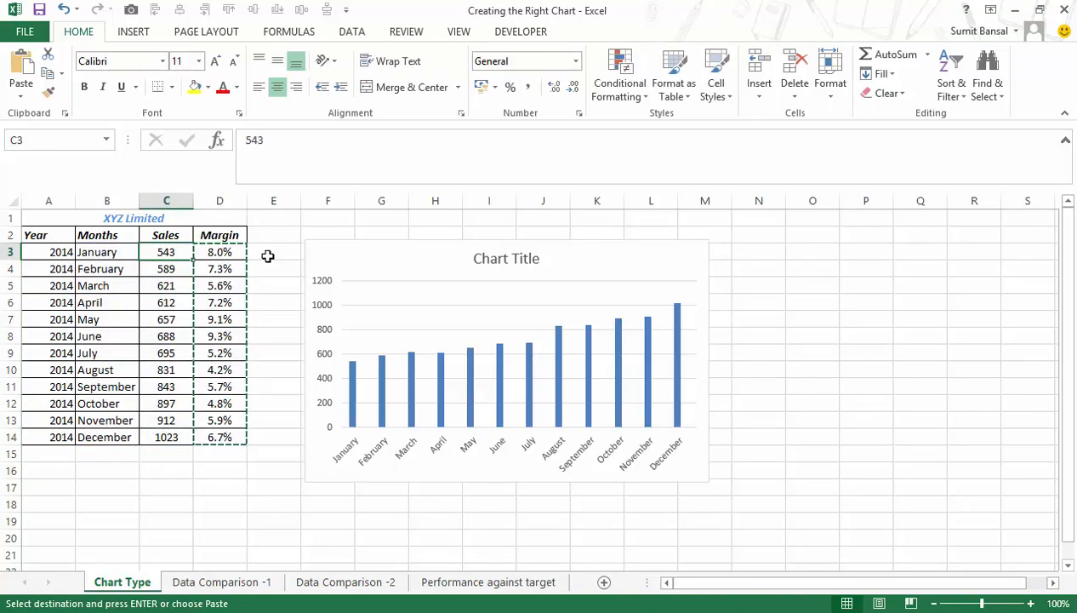
# Make the chart a combo by plotting Series2 as Line with Markers on the secondary axis.
pyautogui.rightClick(381, 368)
pyautogui.click(433, 423)
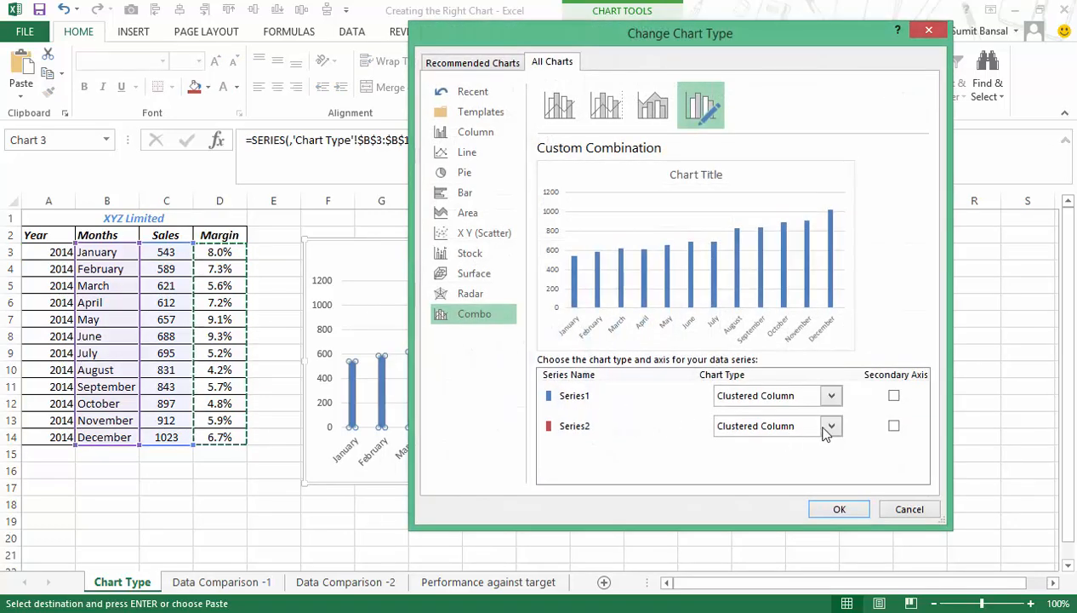
pyautogui.click(895, 428)
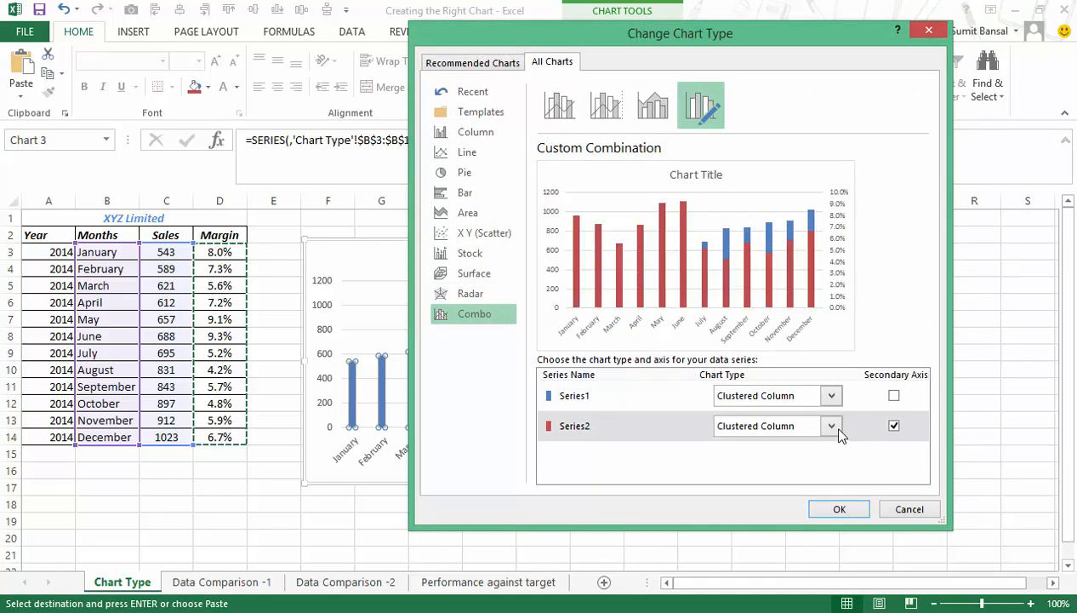
pyautogui.click(838, 431)
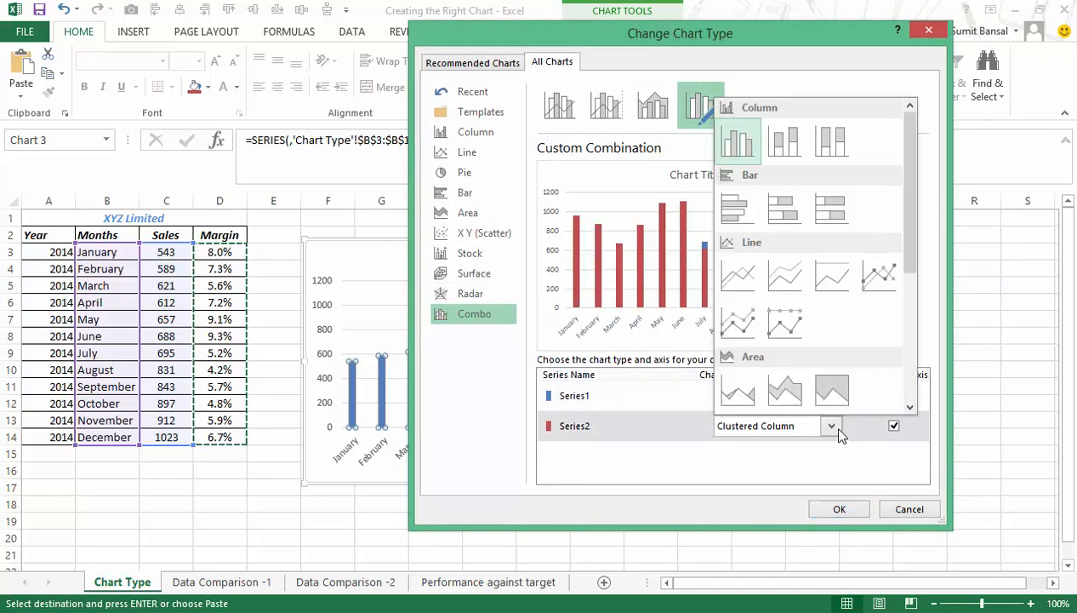
pyautogui.click(881, 281)
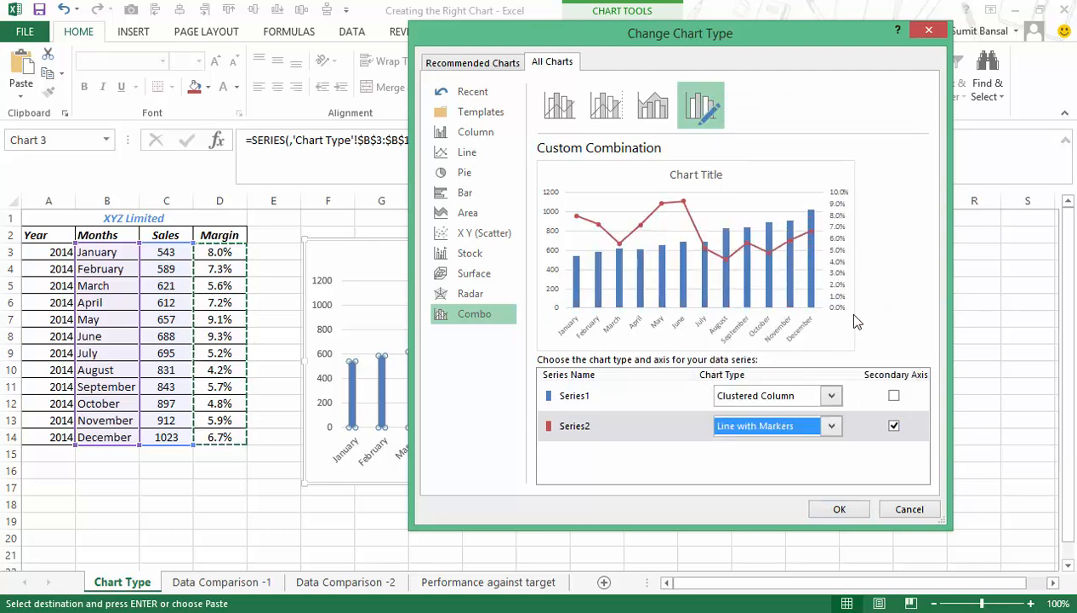
pyautogui.click(856, 510)
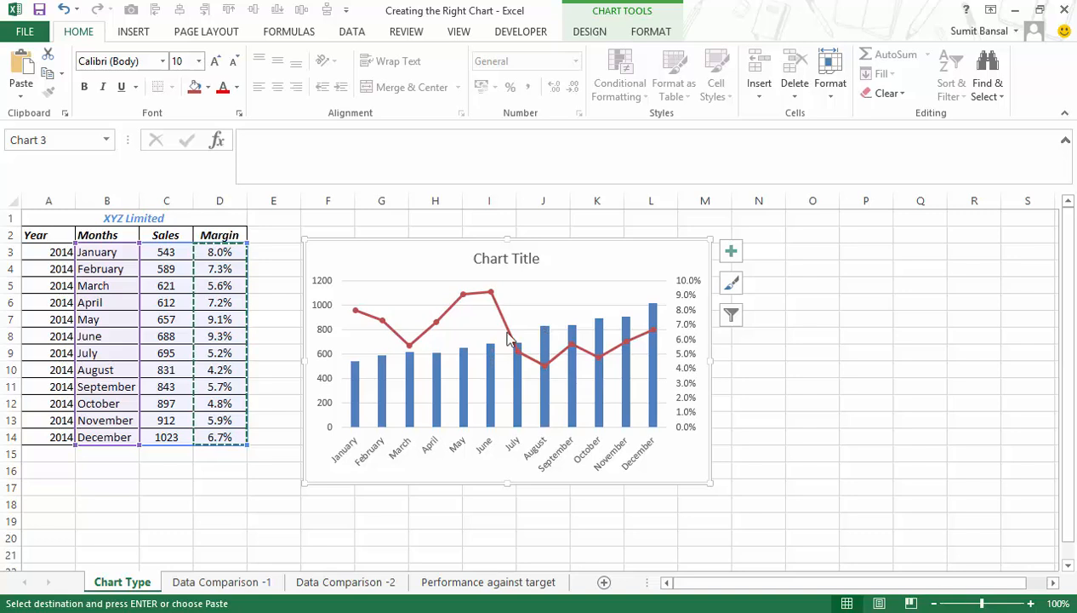
pyautogui.click(163, 370)
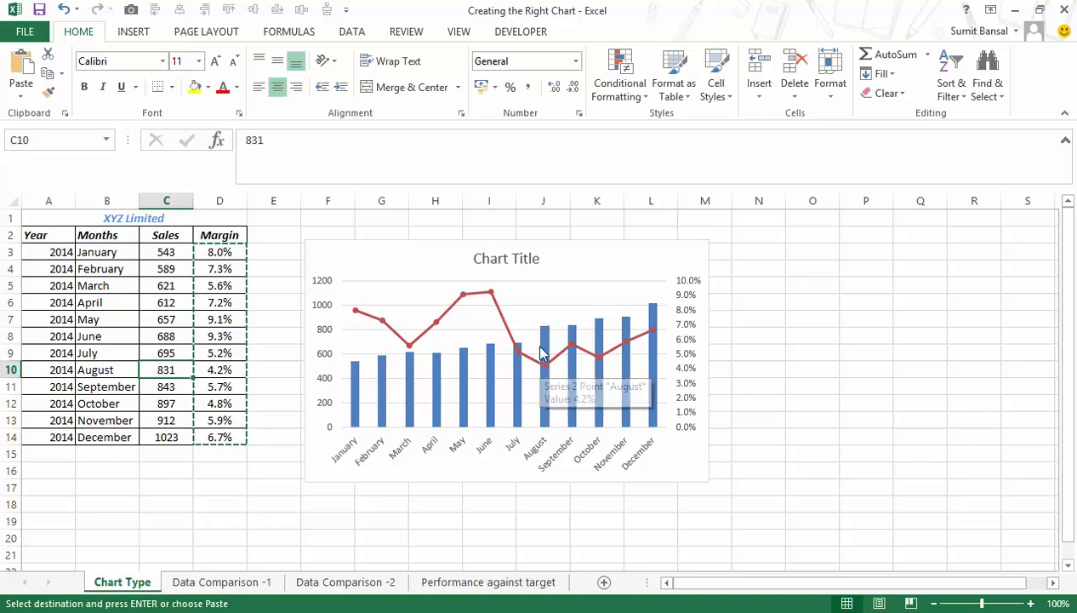
pyautogui.moveTo(545, 345)
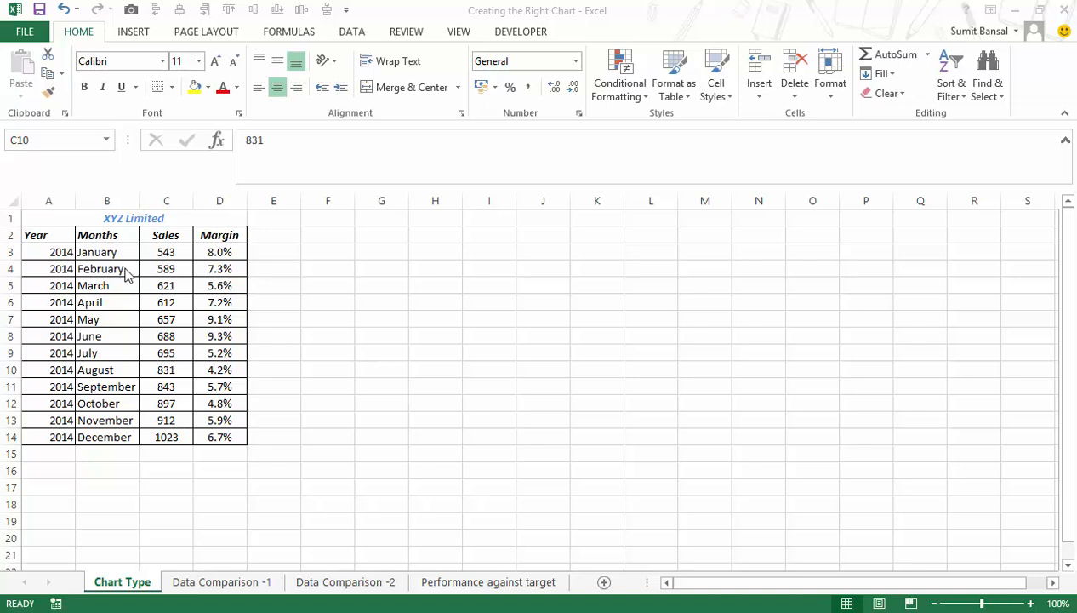
# Insert a line chart with markers from the months and Sales in B3:C14.
pyautogui.moveTo(105, 251); pyautogui.dragTo(164, 437)
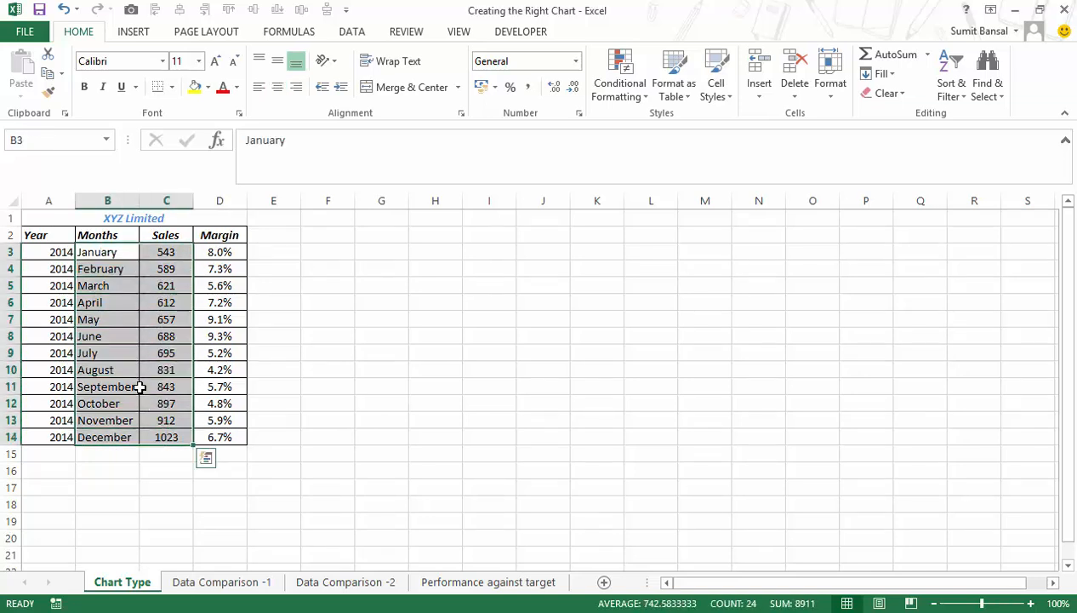
pyautogui.click(136, 36)
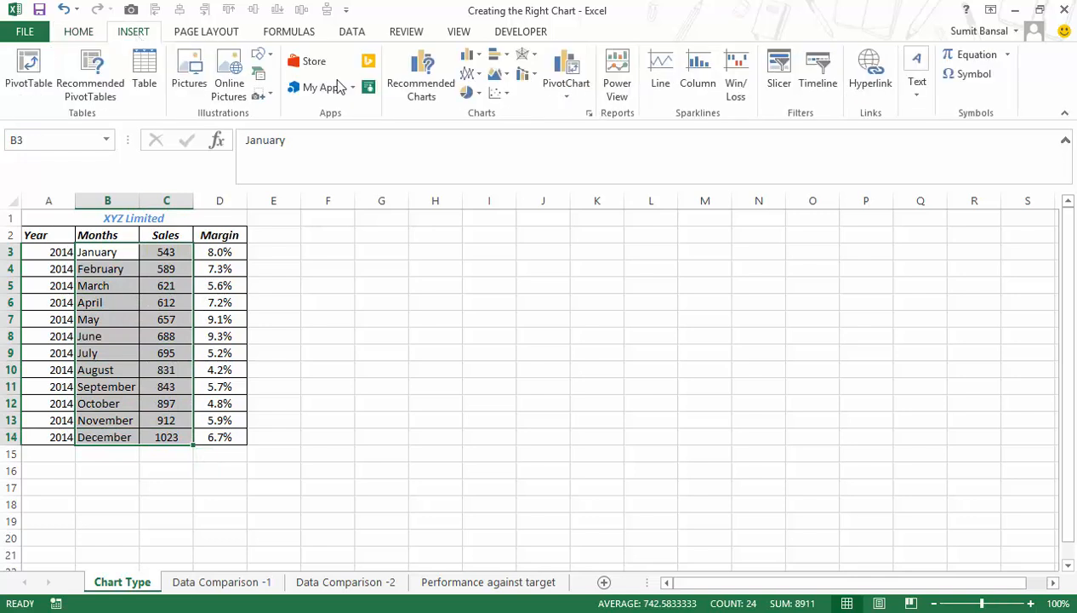
pyautogui.click(473, 76)
pyautogui.click(483, 174)
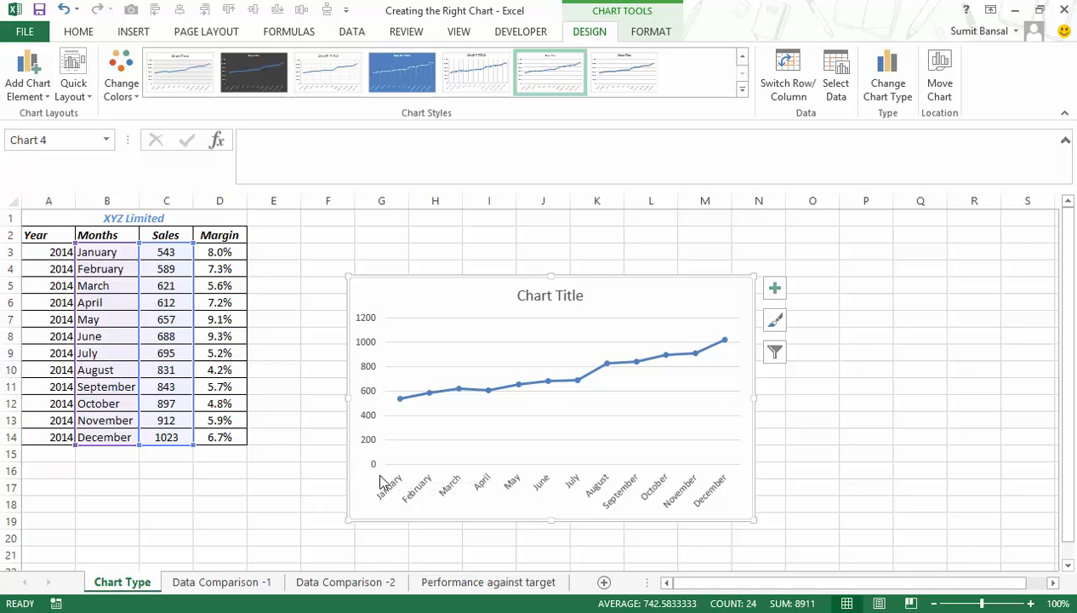
# Set the minimum bound of the line chart's vertical axis to 500.
pyautogui.rightClick(364, 368)
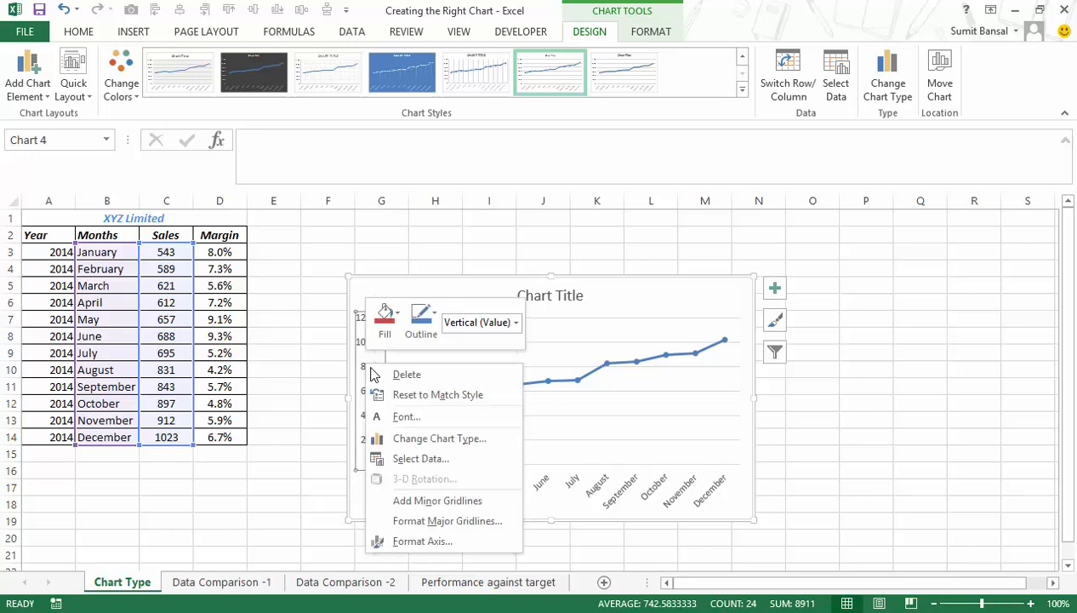
pyautogui.click(416, 541)
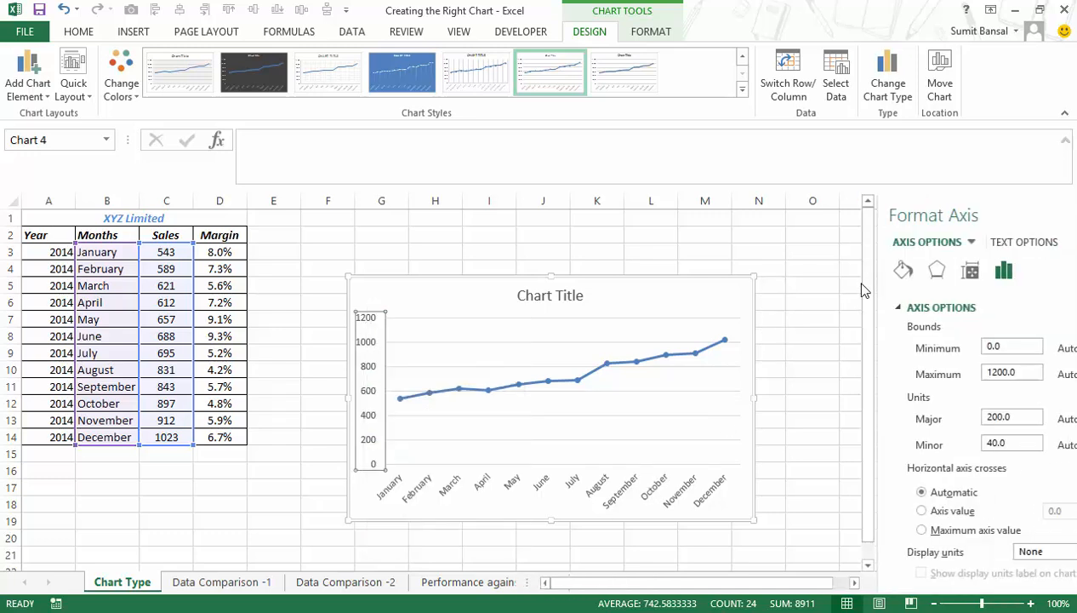
pyautogui.moveTo(966, 350); pyautogui.dragTo(940, 352)
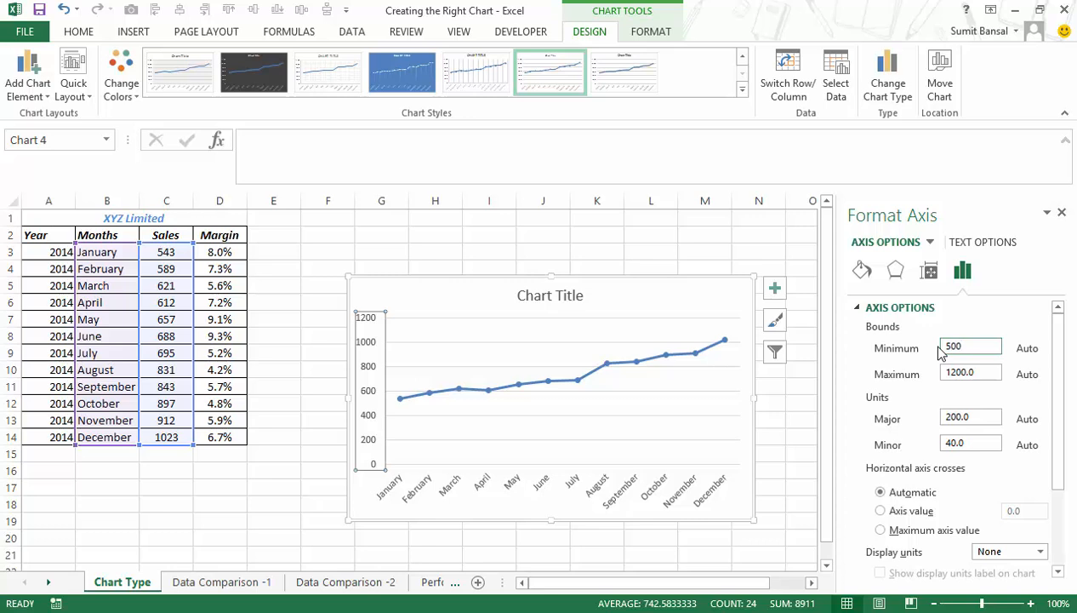
pyautogui.moveTo(985, 375); pyautogui.dragTo(885, 372)
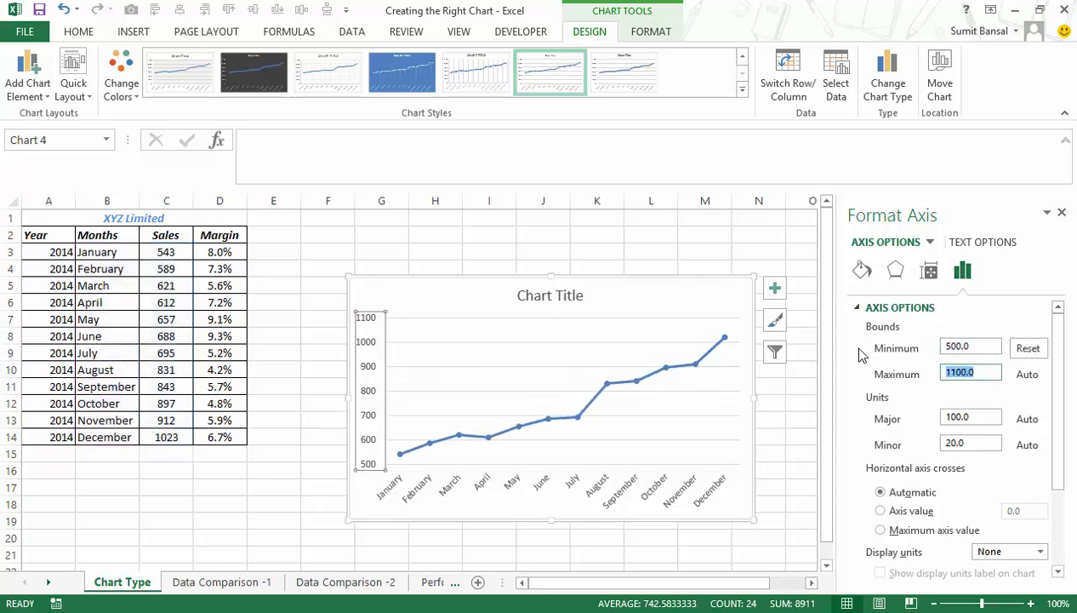
pyautogui.click(1062, 211)
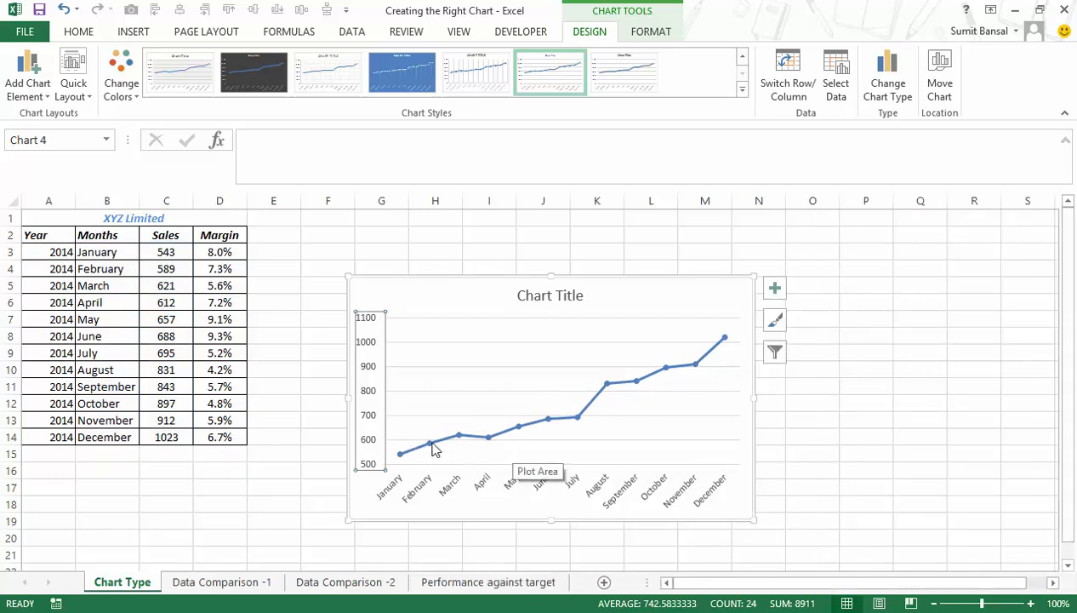
# Move the Sales line chart away from the table and enter 100, 100, 105, 101 and 102 in E3:E7.
pyautogui.moveTo(500, 438)
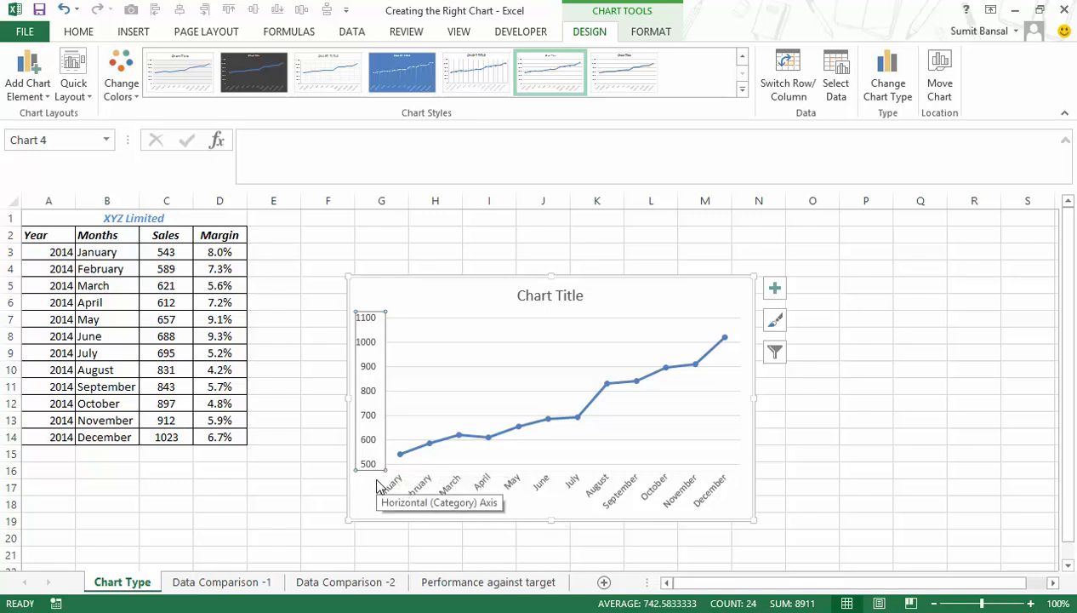
pyautogui.moveTo(428, 283); pyautogui.dragTo(730, 260)
pyautogui.click(289, 252)
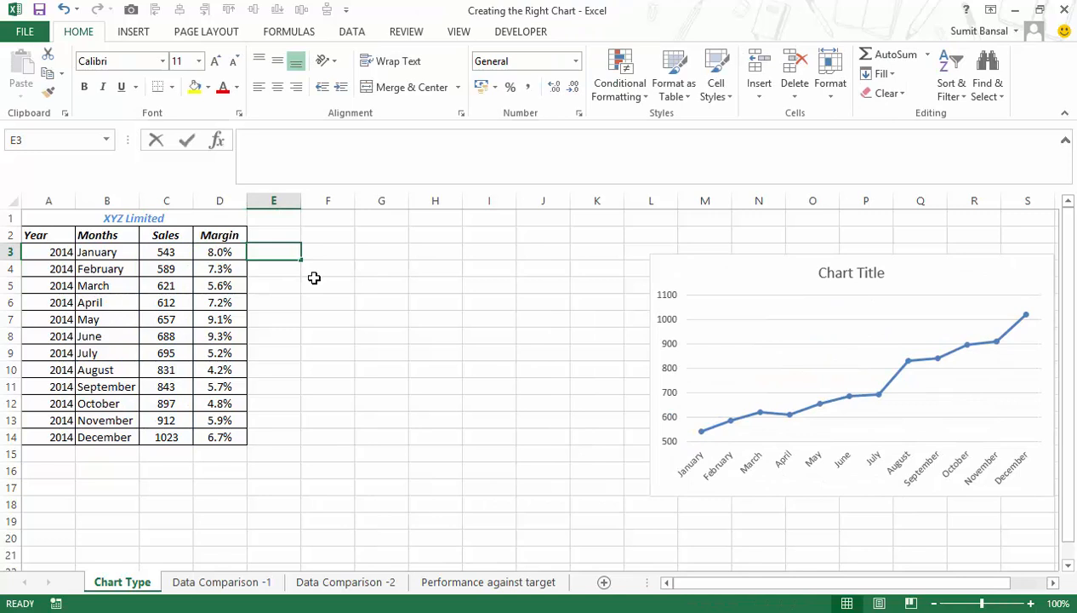
pyautogui.write('100')
pyautogui.press('Return')
pyautogui.write('100')
pyautogui.press('Return')
pyautogui.write('105')
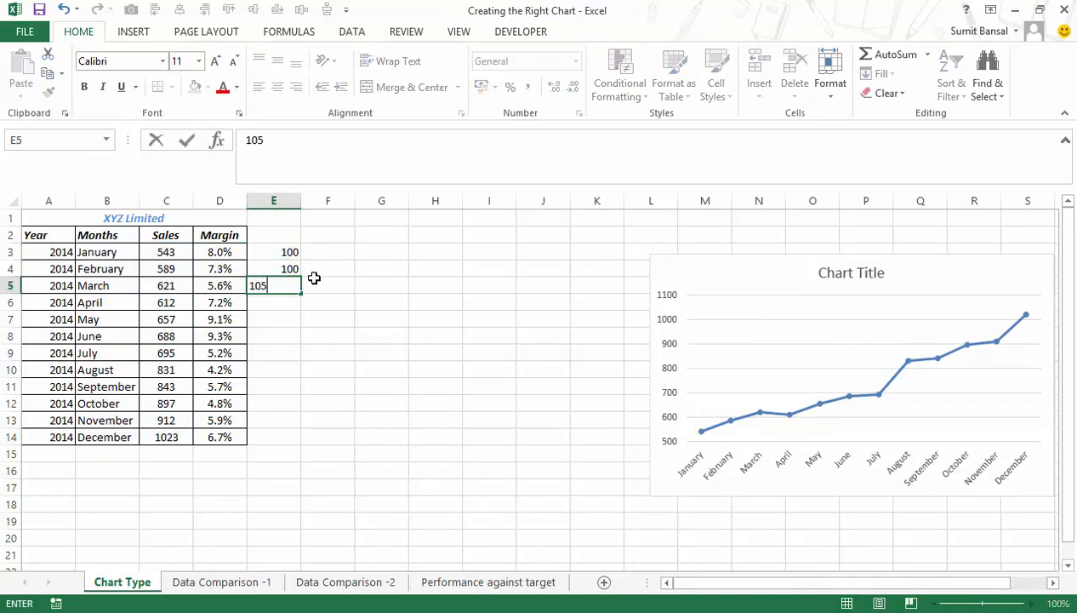
pyautogui.press('Return')
pyautogui.write('101')
pyautogui.press('Return')
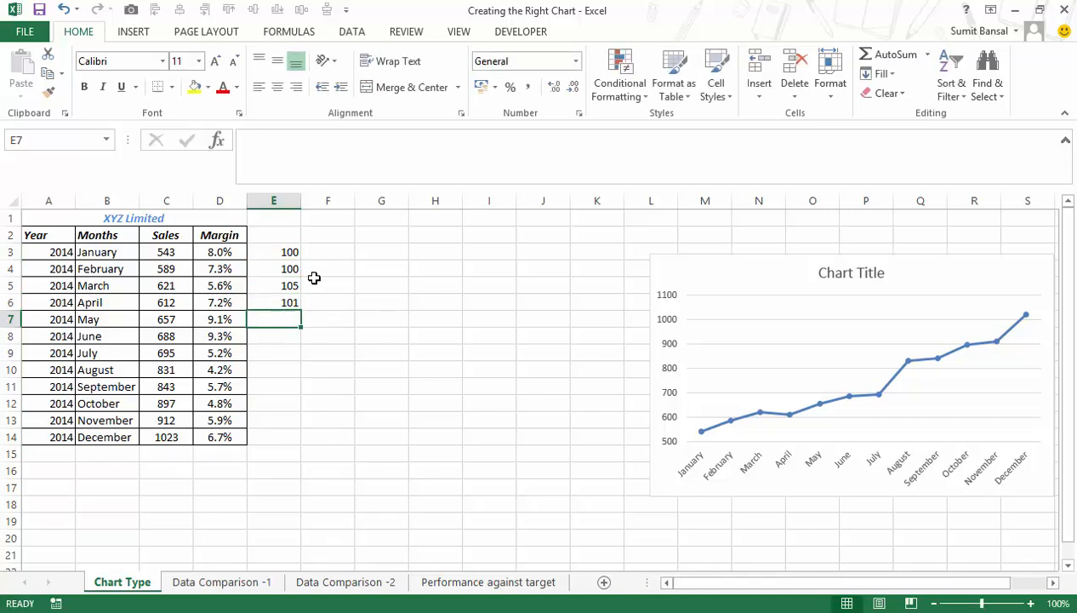
pyautogui.write('10')
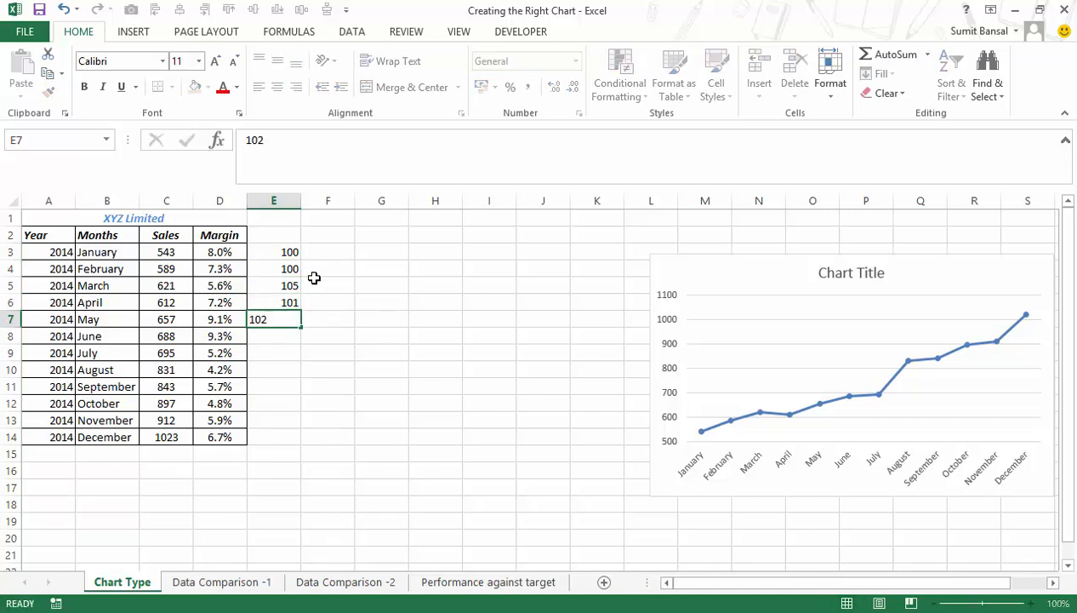
pyautogui.write('2')
pyautogui.press('Return')
# Copy the values in E3:E7 into the cells directly below, starting at E8.
pyautogui.press('Up')
pyautogui.press('Up')
pyautogui.press('Up')
pyautogui.press('Up')
pyautogui.press('Up')
pyautogui.hotkey('shift', 'Down')
pyautogui.hotkey('shift', 'Down')
pyautogui.hotkey('shift', 'Down')
pyautogui.hotkey('shift', 'Down')
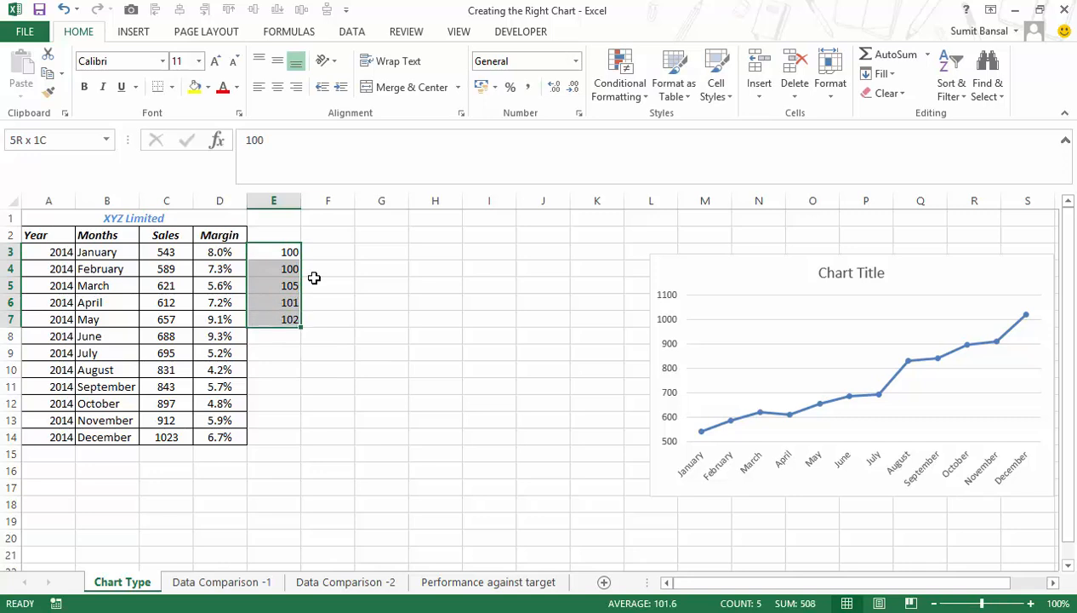
pyautogui.hotkey('ctrl', 'c')
pyautogui.press('Down')
pyautogui.press('Down')
pyautogui.press('Down')
pyautogui.press('Down')
pyautogui.press('Down')
pyautogui.hotkey('ctrl', 'v')
# Copy the values in E11:E12 into E13:E14 to complete the column through December.
pyautogui.press('Down')
pyautogui.press('Down')
pyautogui.press('Down')
pyautogui.press('Down')
pyautogui.press('Up')
pyautogui.hotkey('shift', 'Down')
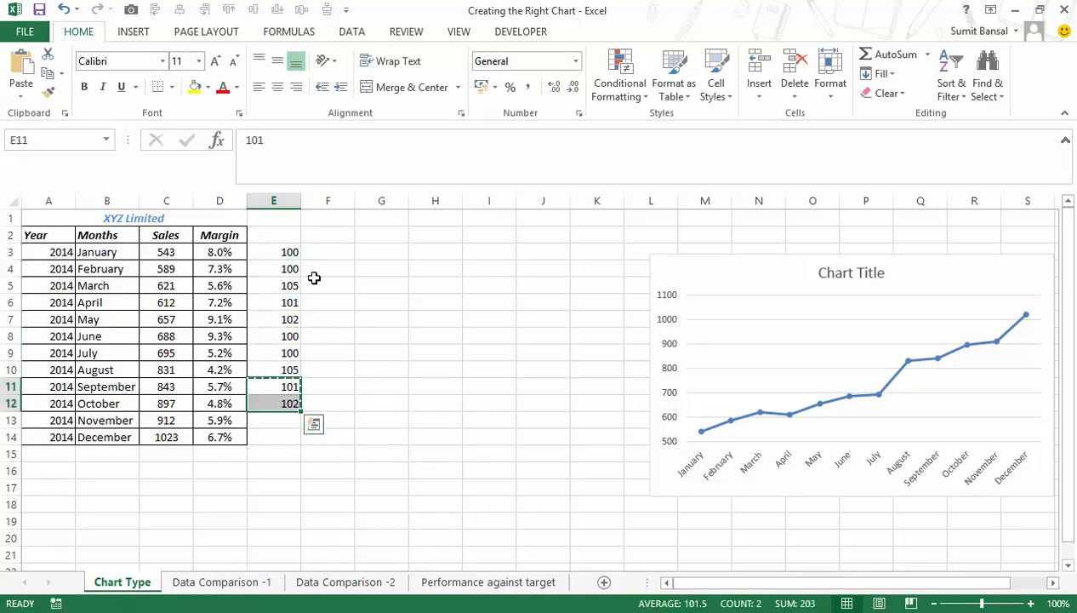
pyautogui.hotkey('ctrl', 'c')
pyautogui.press('Down')
pyautogui.press('Down')
pyautogui.hotkey('ctrl', 'v')
pyautogui.press('Escape')
pyautogui.press('Left')
pyautogui.press('Up')
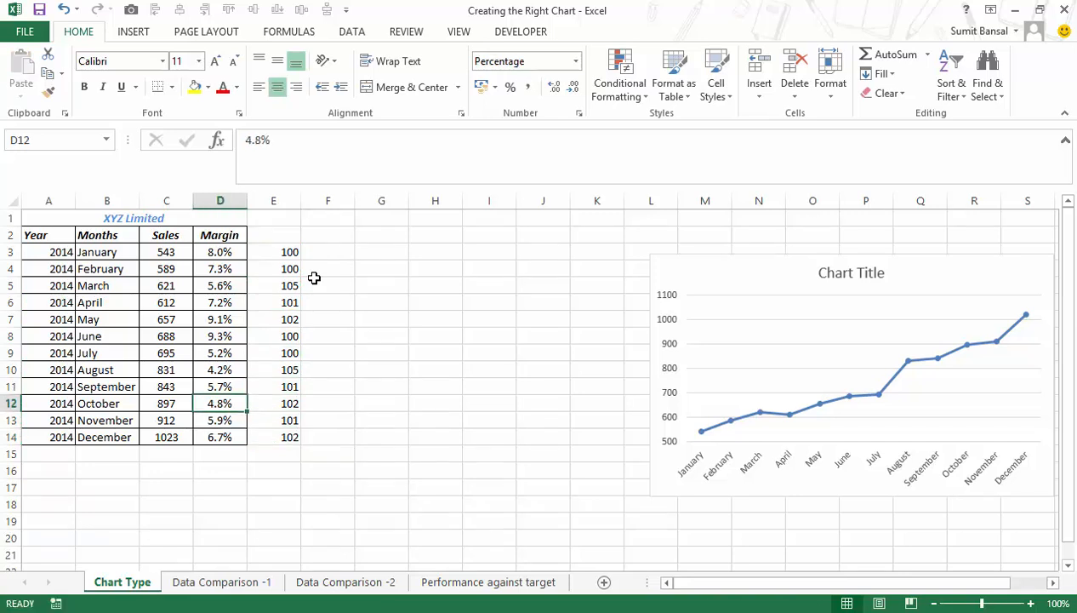
# Insert a line chart with markers from E3:E14 and place it beside the table.
pyautogui.moveTo(289, 252); pyautogui.dragTo(281, 437)
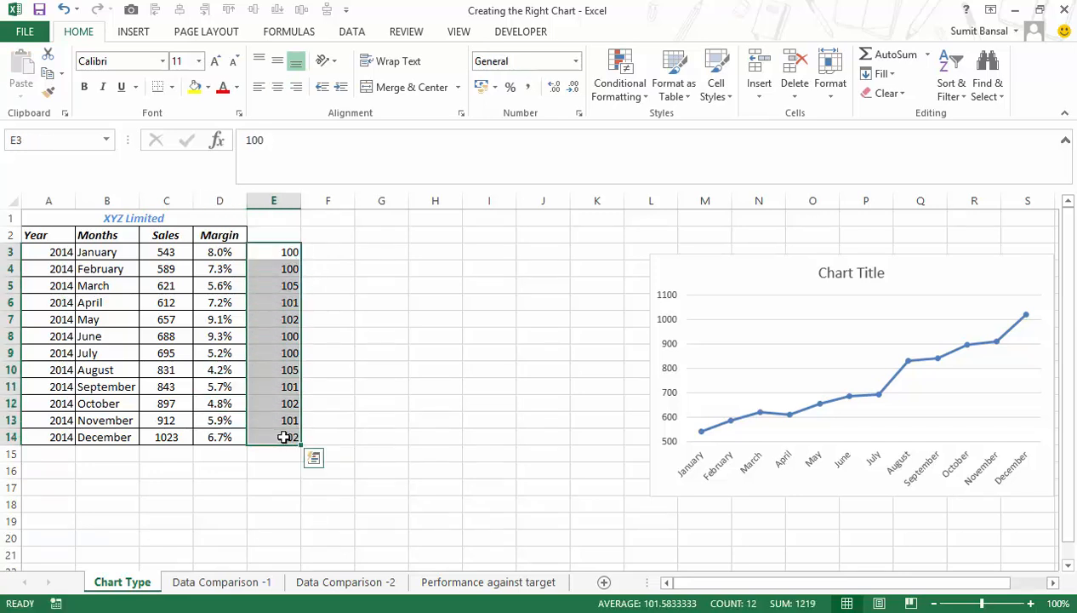
pyautogui.click(136, 32)
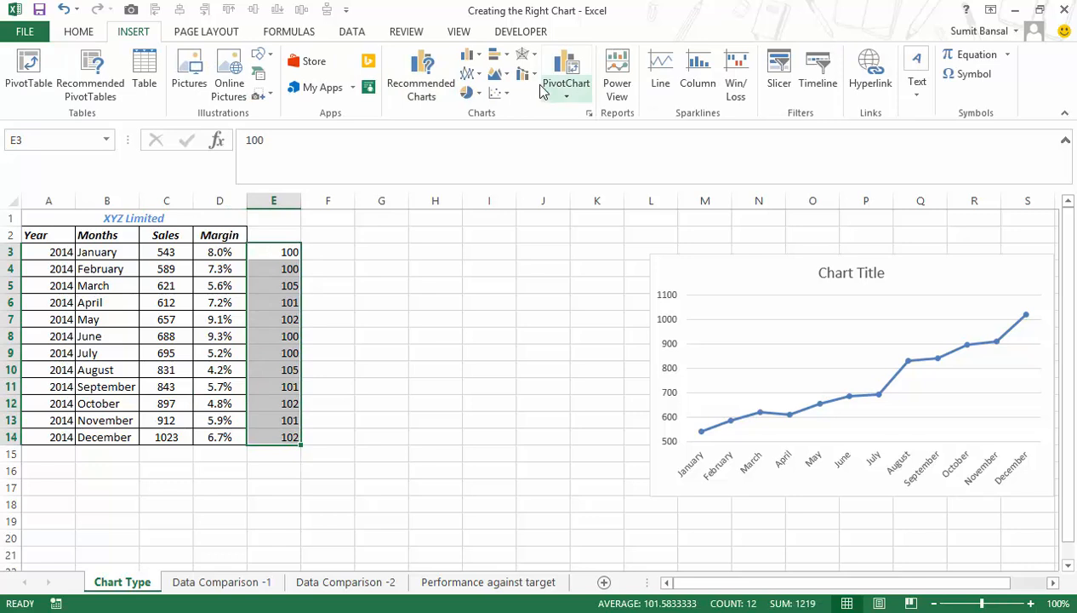
pyautogui.click(479, 77)
pyautogui.click(483, 172)
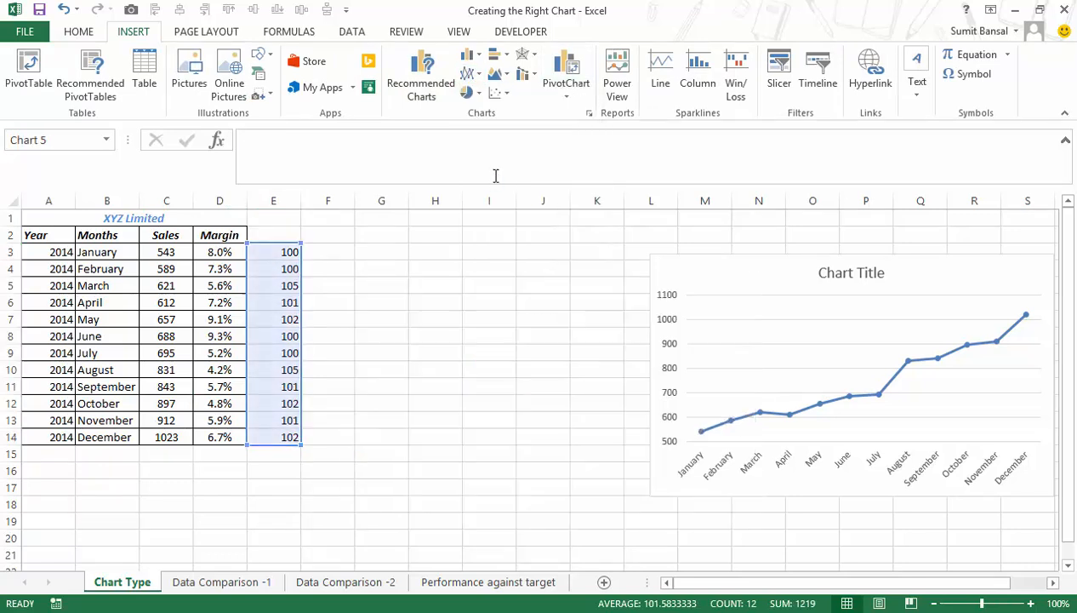
pyautogui.moveTo(523, 279); pyautogui.dragTo(500, 233)
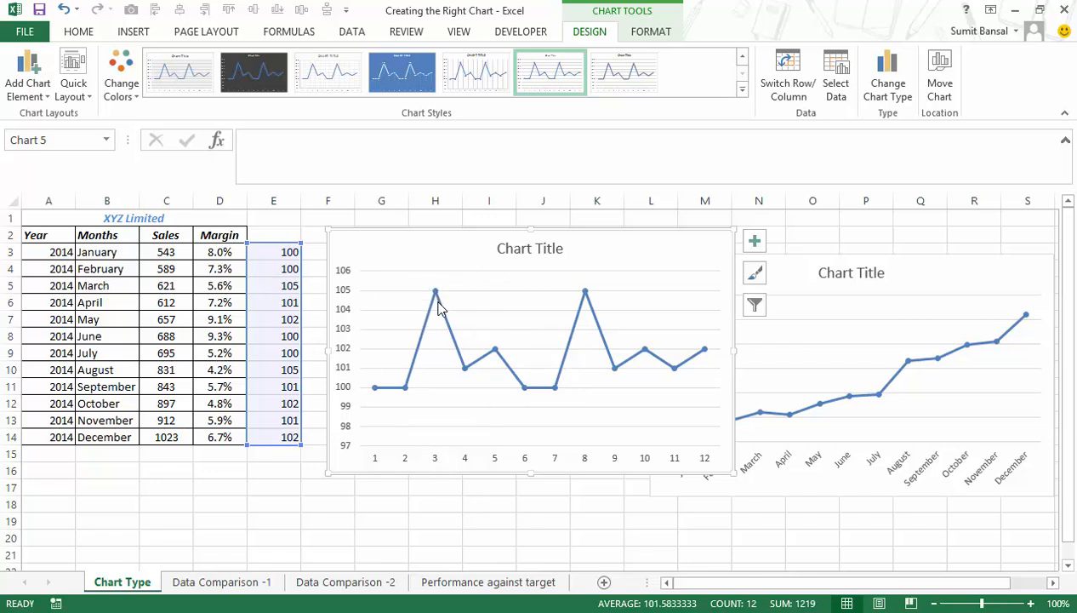
# Set the minimum bound of the new line chart's vertical axis to 0.
pyautogui.rightClick(346, 313)
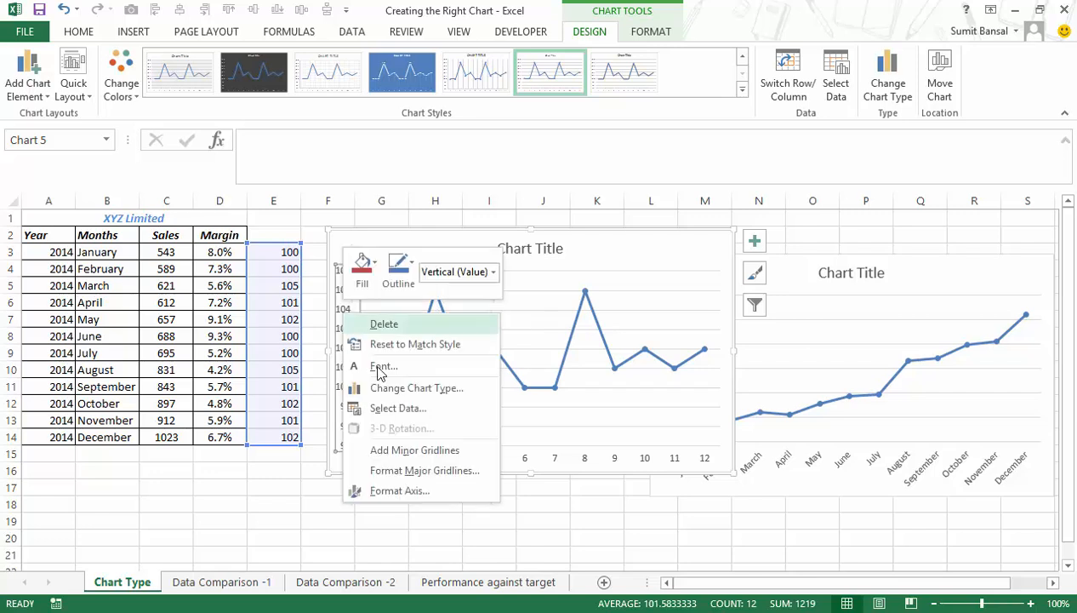
pyautogui.click(400, 491)
pyautogui.moveTo(972, 347); pyautogui.dragTo(896, 351)
pyautogui.write('0')
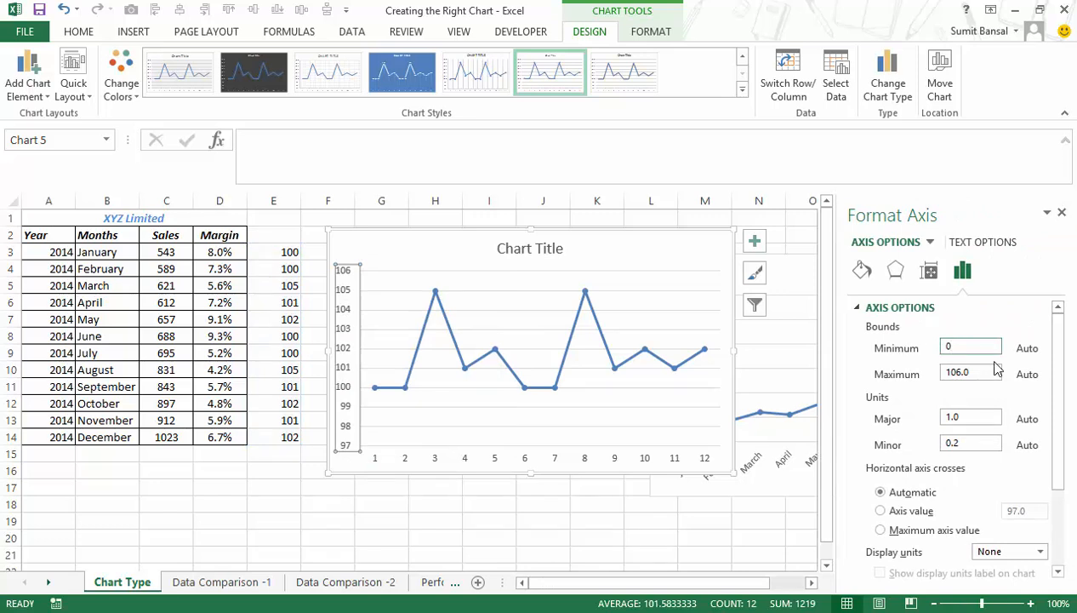
pyautogui.click(1027, 375)
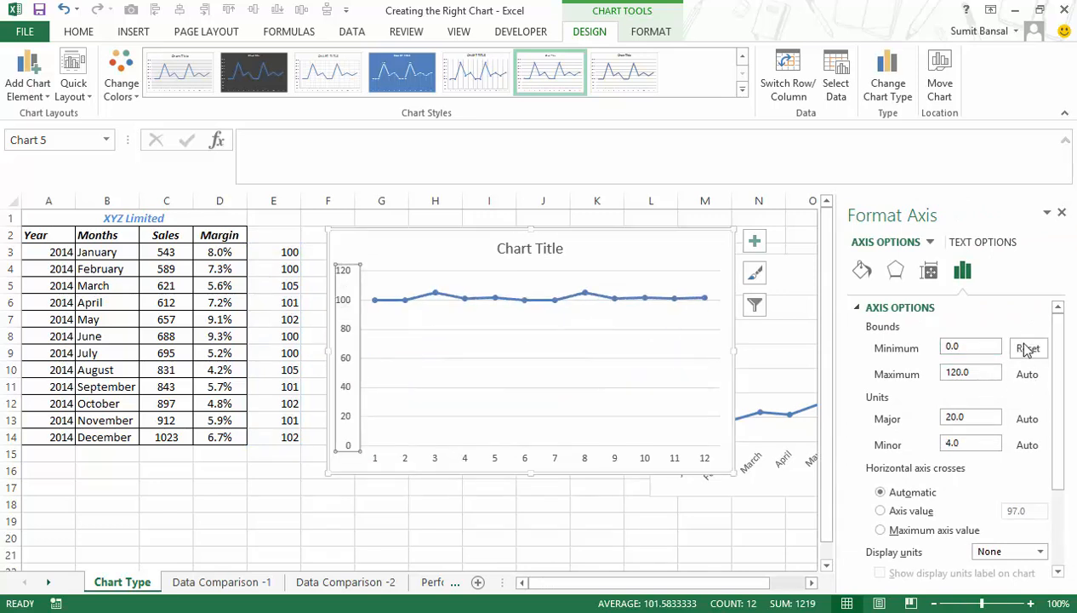
pyautogui.click(1061, 212)
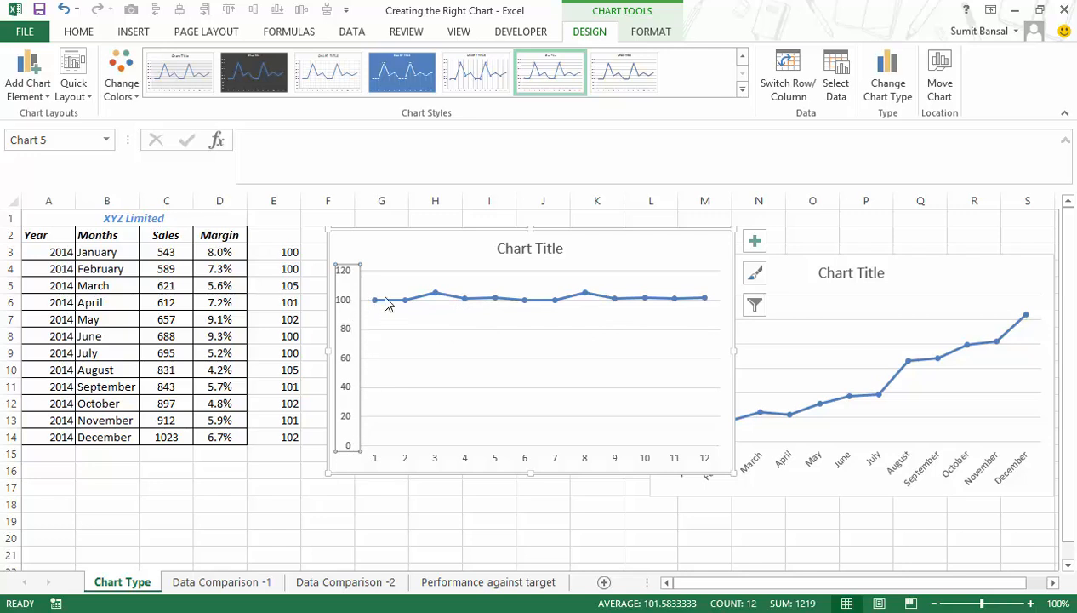
# Delete the line chart based on column E and clear the sample values in E3:E14.
pyautogui.click(390, 231)
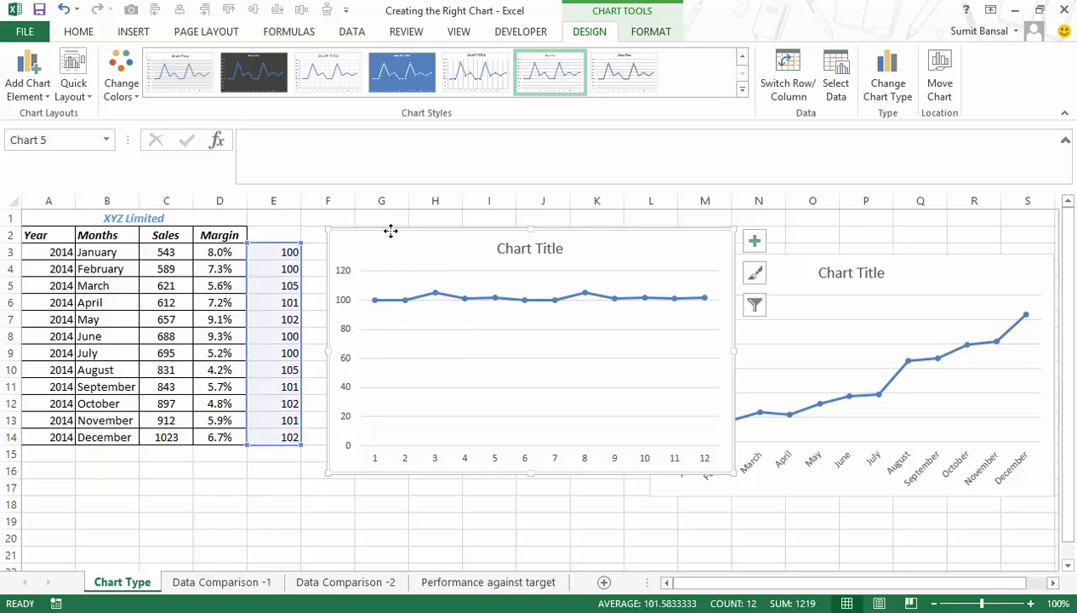
pyautogui.press('Delete')
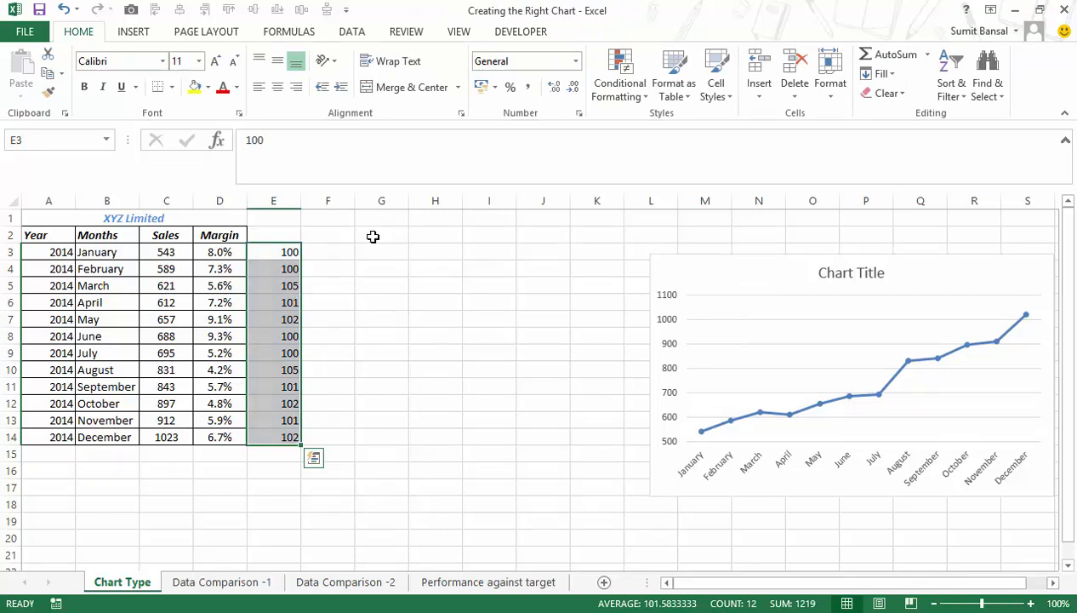
pyautogui.moveTo(281, 253); pyautogui.dragTo(284, 436)
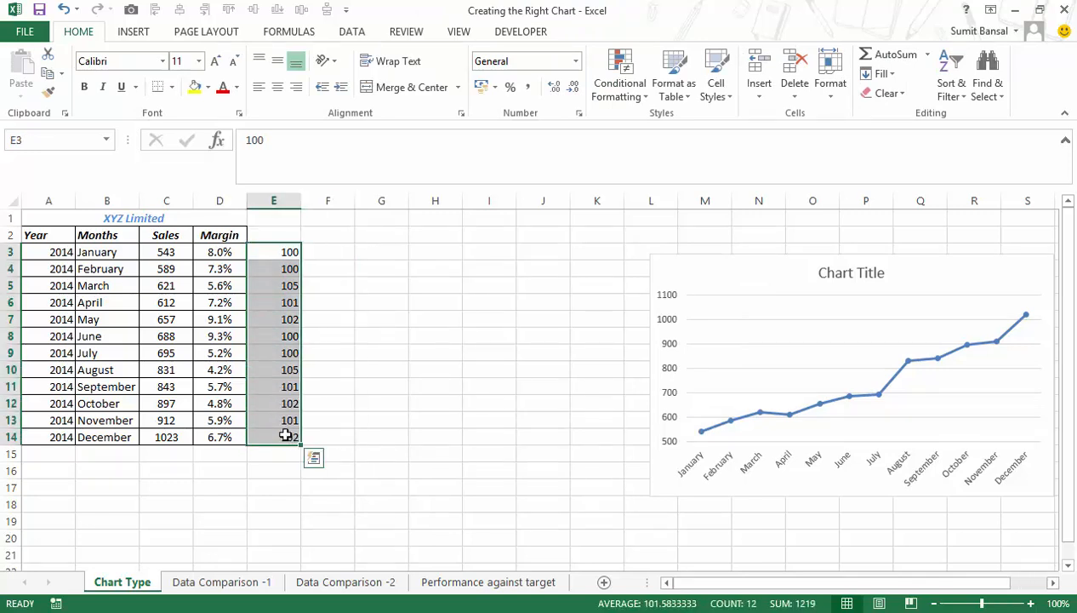
pyautogui.press('Delete')
# Move the Sales line chart back beside the table and reduce its width and height.
pyautogui.moveTo(754, 261); pyautogui.dragTo(387, 241)
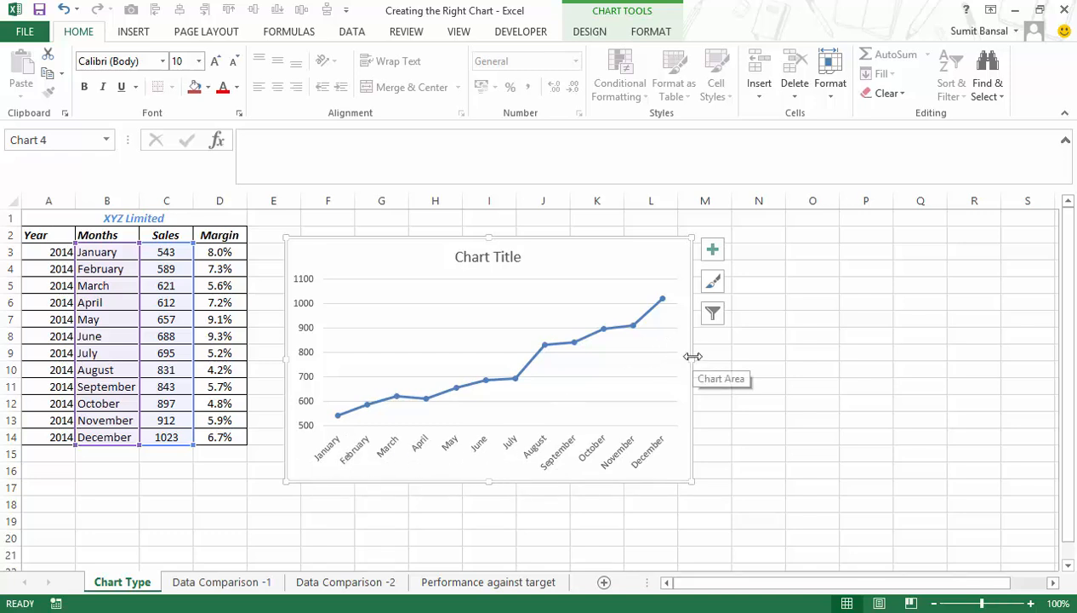
pyautogui.moveTo(693, 356); pyautogui.dragTo(622, 356)
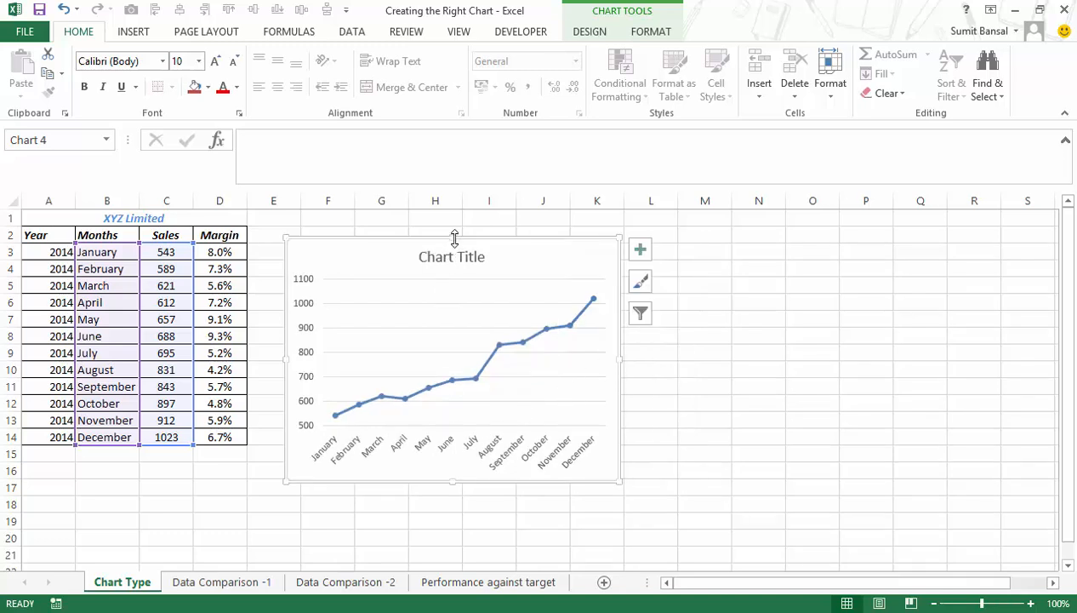
pyautogui.moveTo(454, 237); pyautogui.dragTo(474, 249)
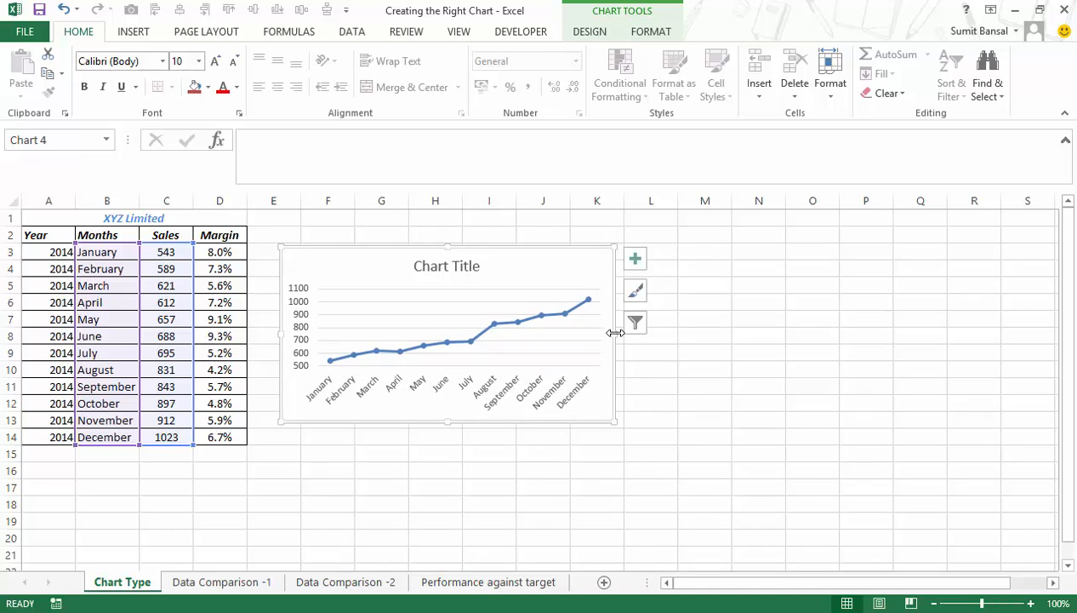
pyautogui.moveTo(614, 332); pyautogui.dragTo(523, 334)
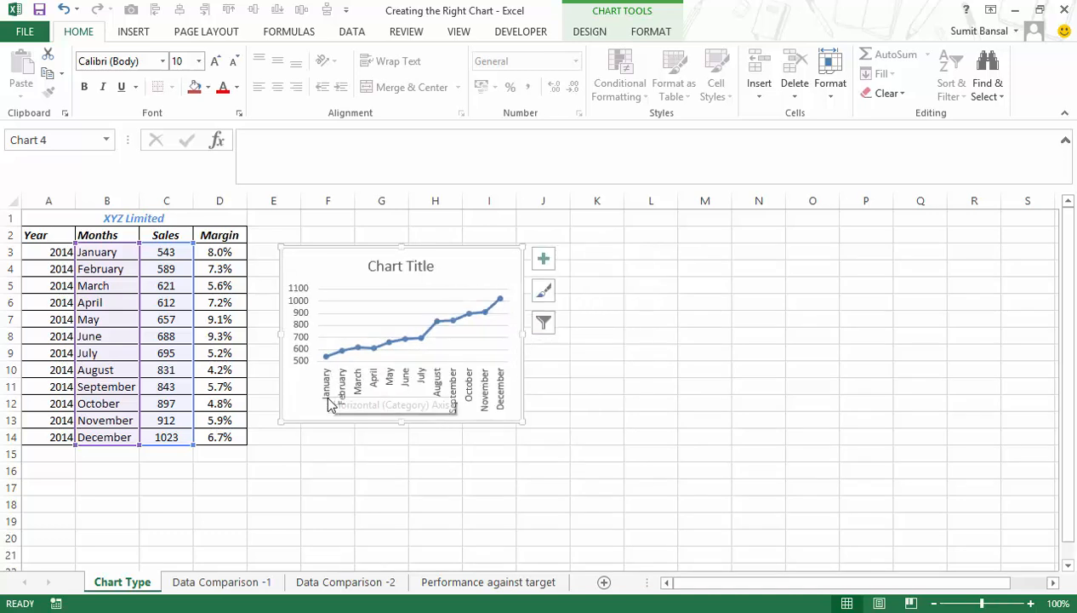
pyautogui.moveTo(523, 337); pyautogui.dragTo(575, 332)
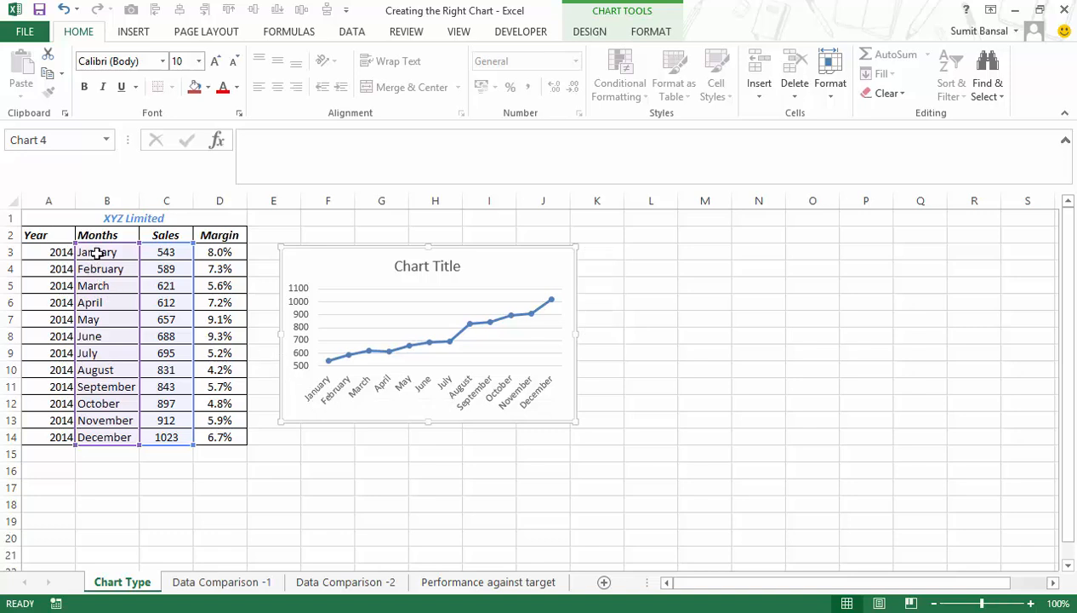
# Abbreviate the first three month names in B3:B5 to Jan, Feb and Mar.
pyautogui.click(97, 252)
pyautogui.write('Jan')
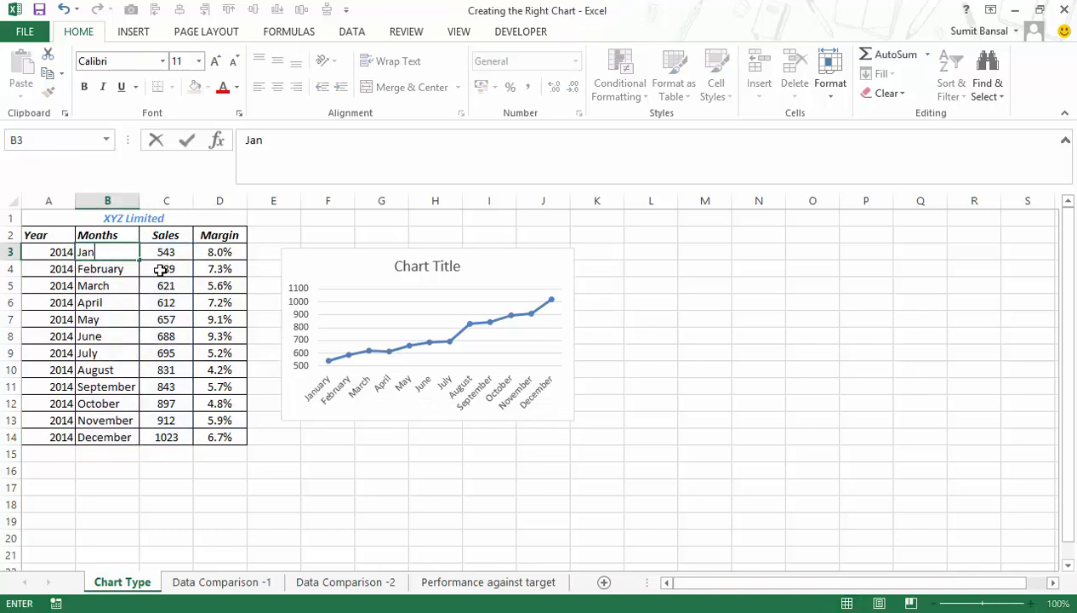
pyautogui.press('Return')
pyautogui.write('Feb')
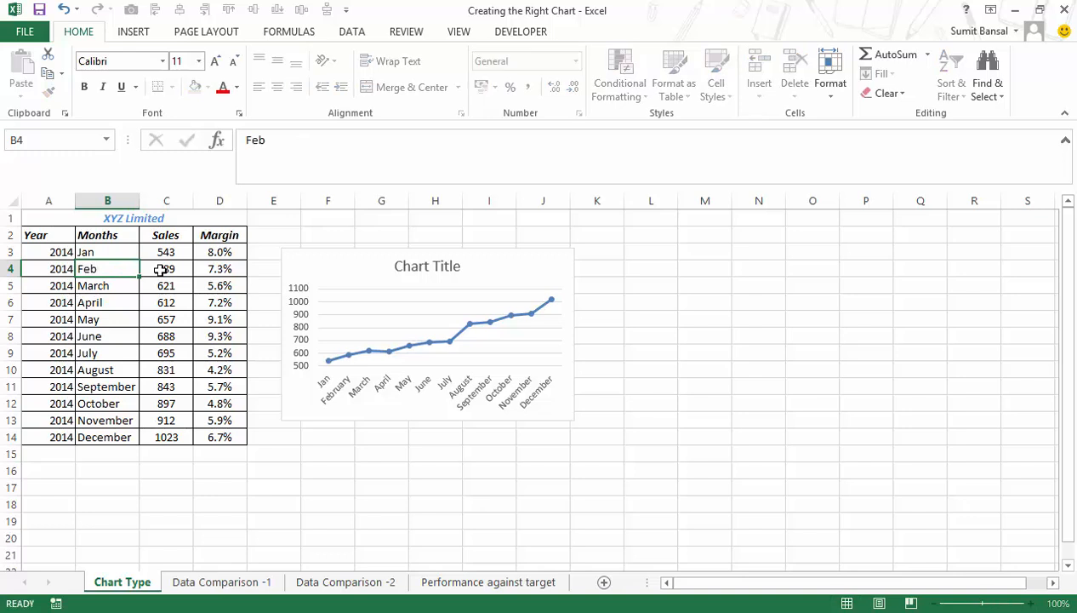
pyautogui.press('Return')
pyautogui.write('Mar')
pyautogui.press('Return')
# Fill the abbreviated month names from B3:B5 down to B14 and narrow the Sales line chart.
pyautogui.press('Up')
pyautogui.press('Up')
pyautogui.press('Up')
pyautogui.hotkey('shift', 'Down')
pyautogui.hotkey('shift', 'Down')
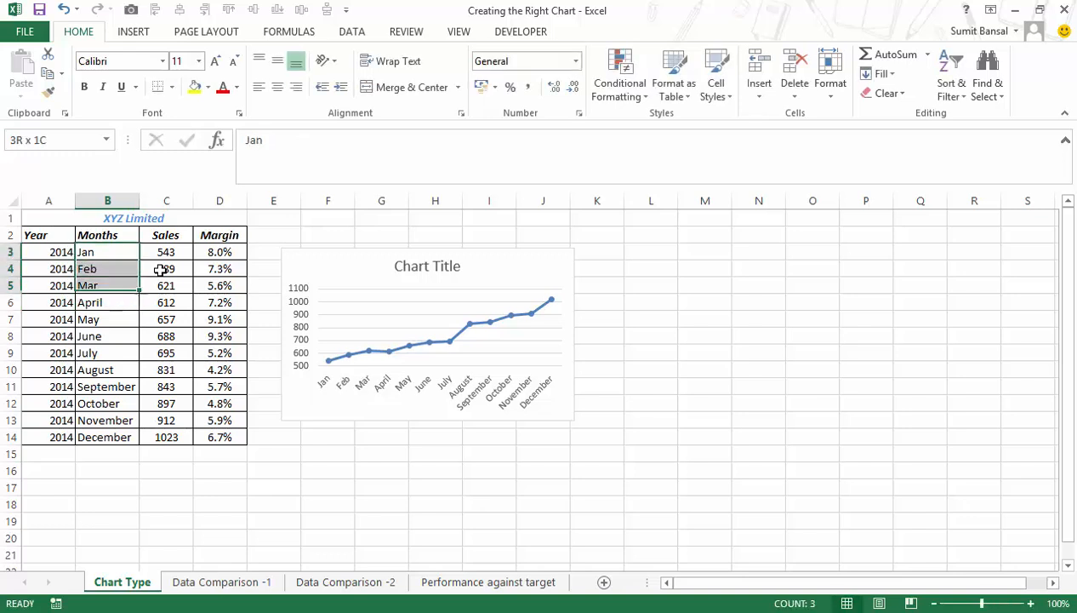
pyautogui.doubleClick(139, 295)
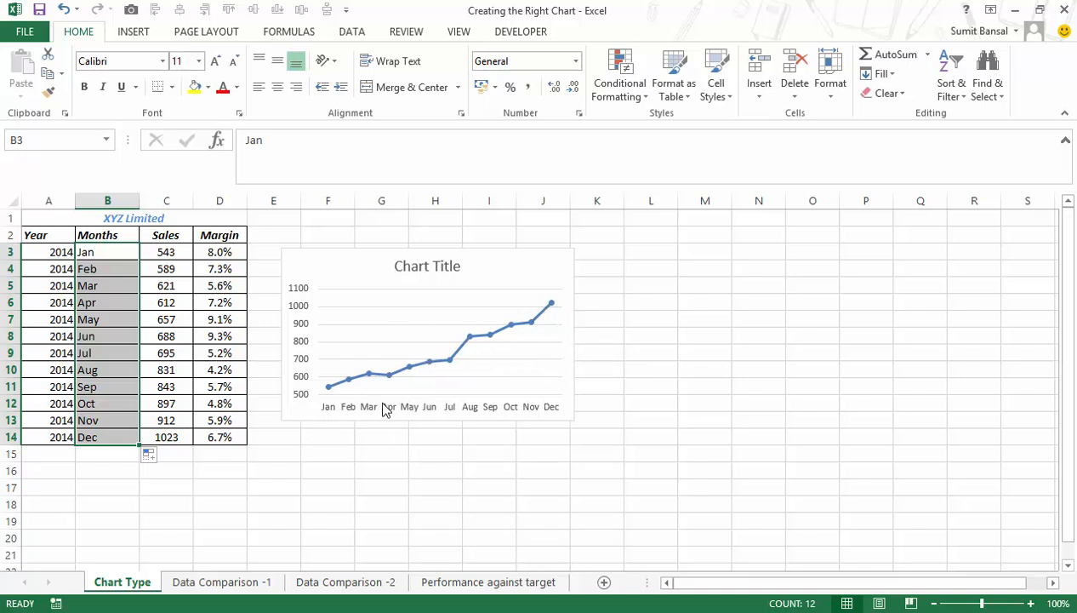
pyautogui.click(576, 337)
pyautogui.moveTo(576, 337); pyautogui.dragTo(520, 337)
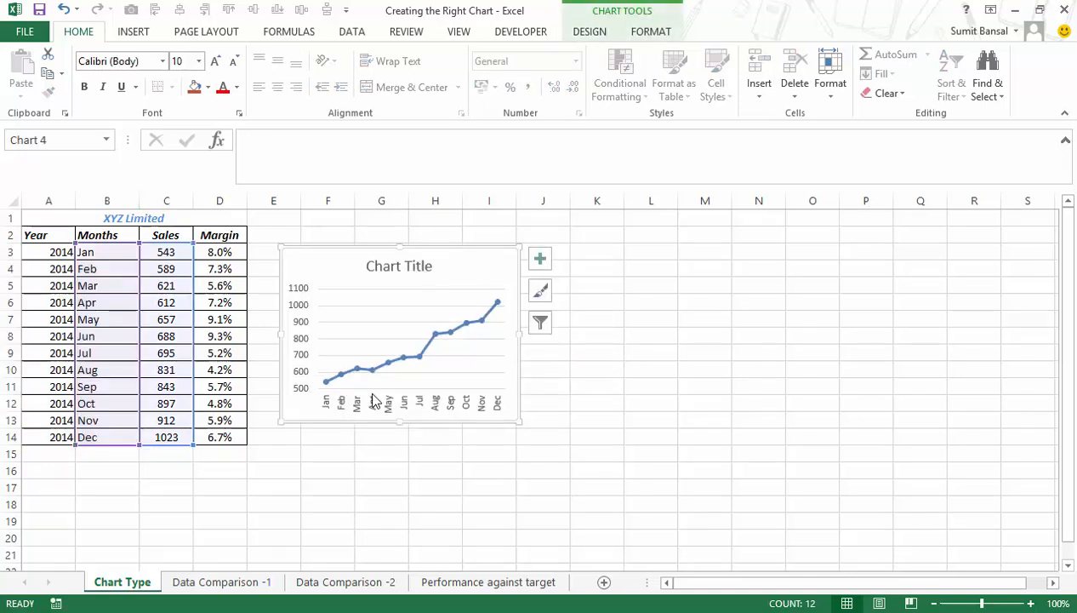
# Replace the month names in B3:B8 with the single letters J, F, M, A, M and J.
pyautogui.click(108, 255)
pyautogui.write('J')
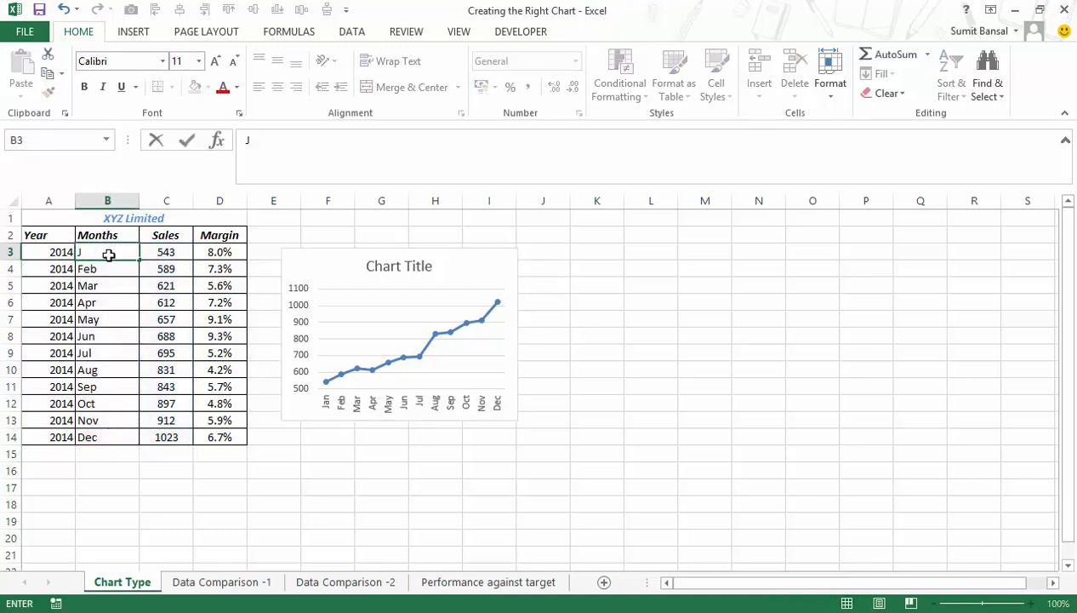
pyautogui.press('Return')
pyautogui.write('F')
pyautogui.press('Return')
pyautogui.write('M')
pyautogui.press('Return')
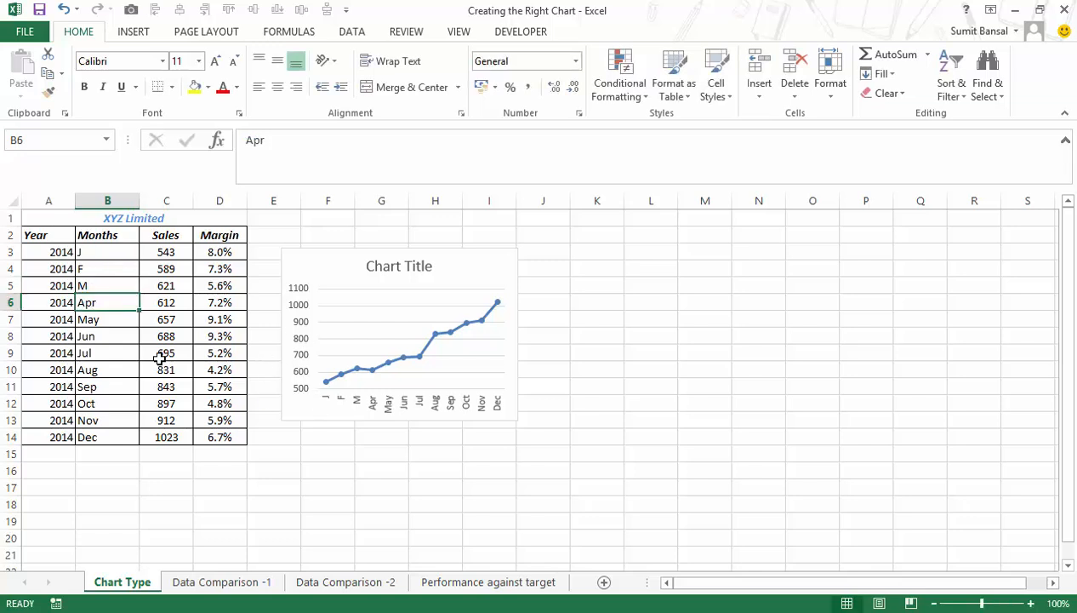
pyautogui.write('A')
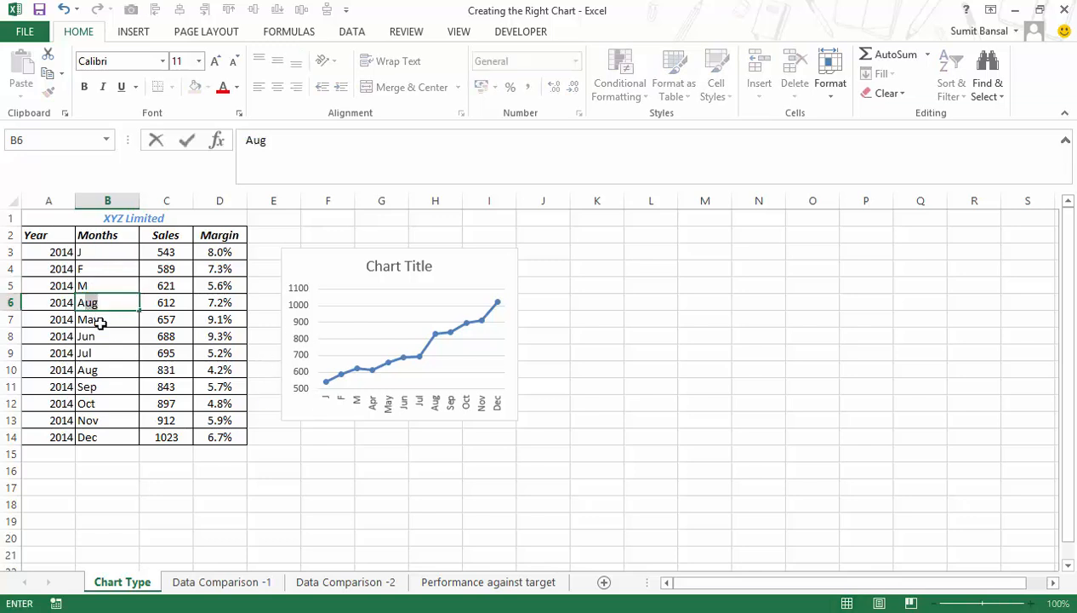
pyautogui.press('Delete')
pyautogui.press('Return')
pyautogui.write('M')
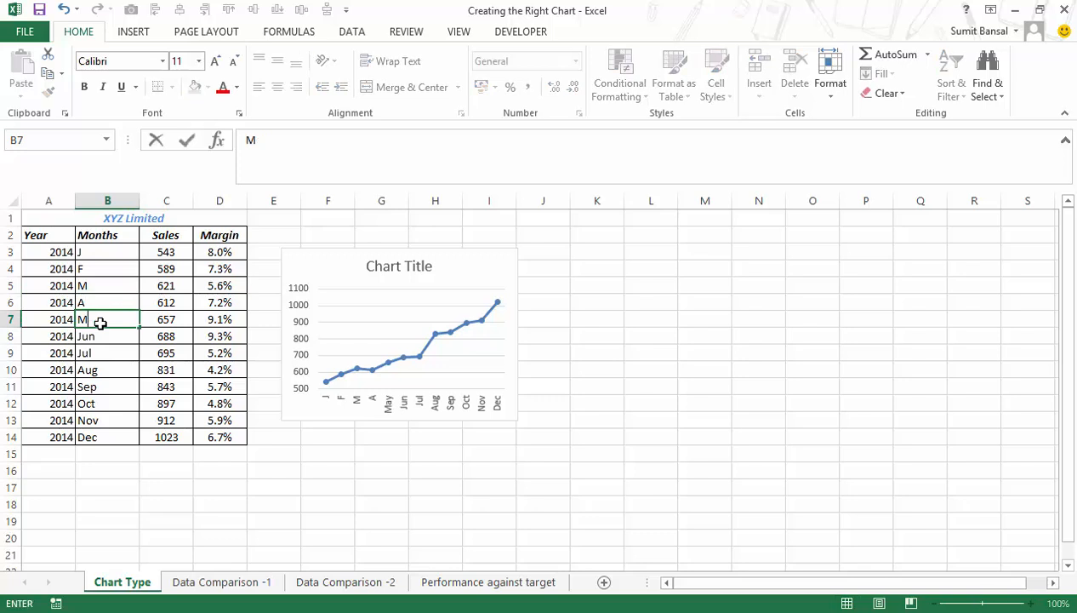
pyautogui.press('Return')
pyautogui.write('J')
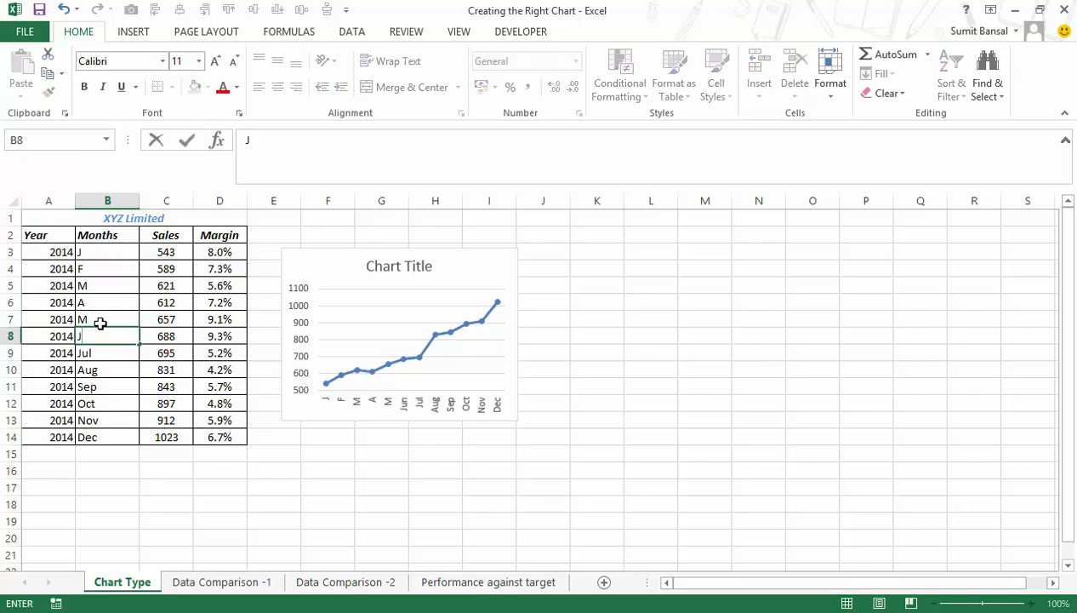
pyautogui.press('Return')
# Replace the month names in B9:B14 with the single letters J, A, S, O, N and D.
pyautogui.write('J')
pyautogui.press('Return')
pyautogui.write('A')
pyautogui.press('Return')
pyautogui.write('S')
pyautogui.press('Return')
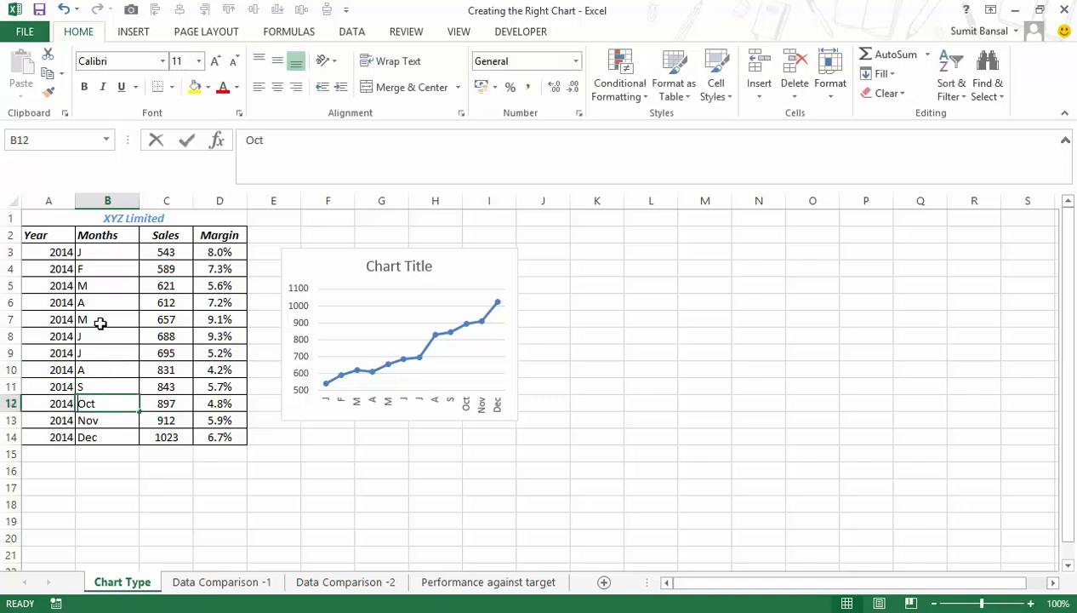
pyautogui.write('O')
pyautogui.press('Return')
pyautogui.write('N')
pyautogui.press('Return')
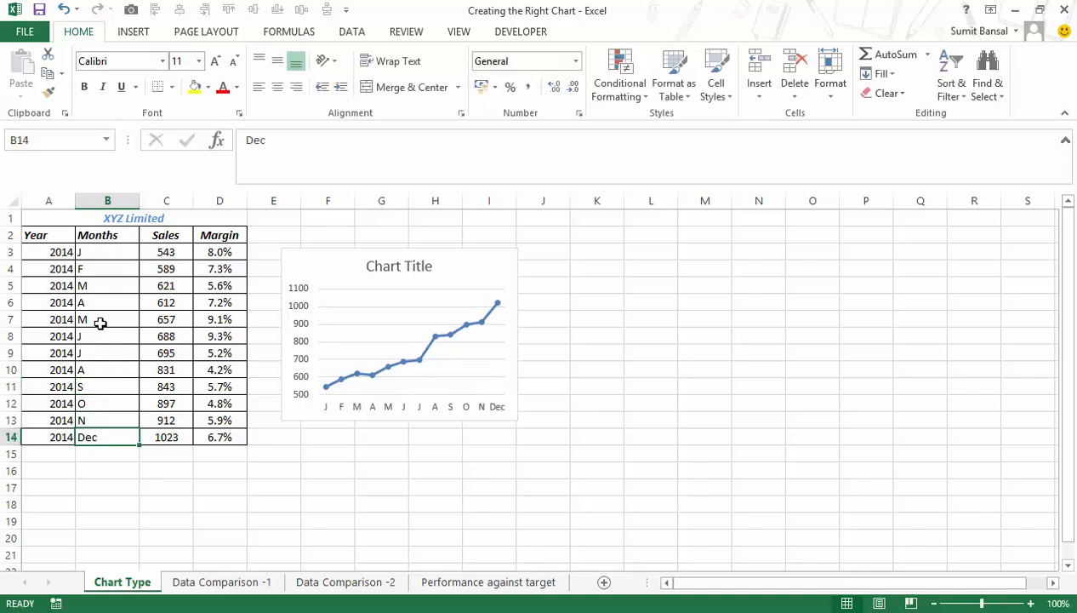
pyautogui.write('D')
pyautogui.press('Return')
pyautogui.press('Up')
# Enter Jan and Feb in B3:B4 and fill the month series down to B14.
pyautogui.click(98, 251)
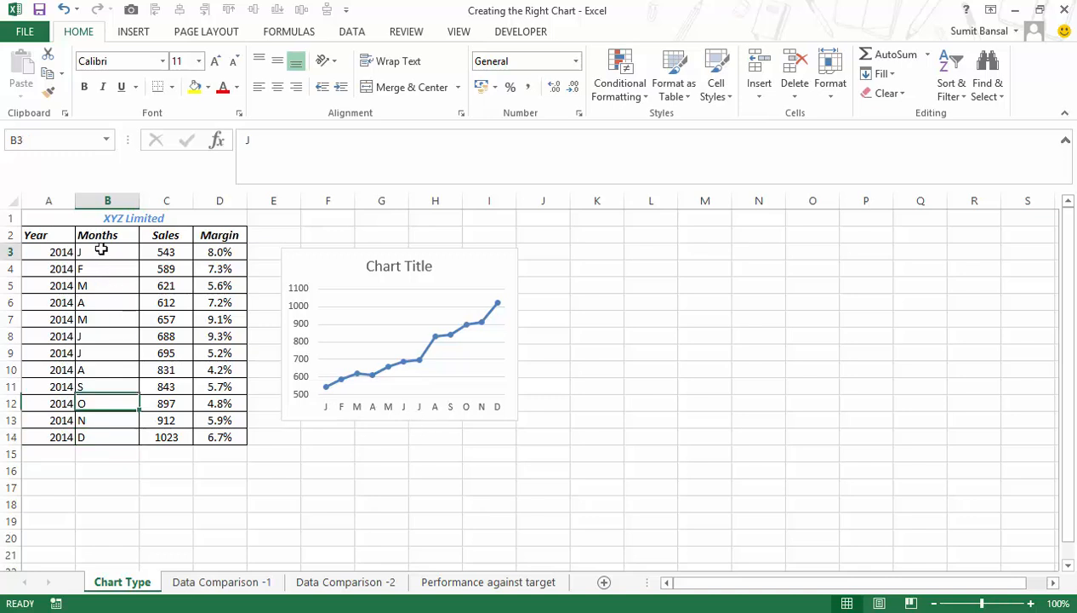
pyautogui.write('Jan')
pyautogui.press('Return')
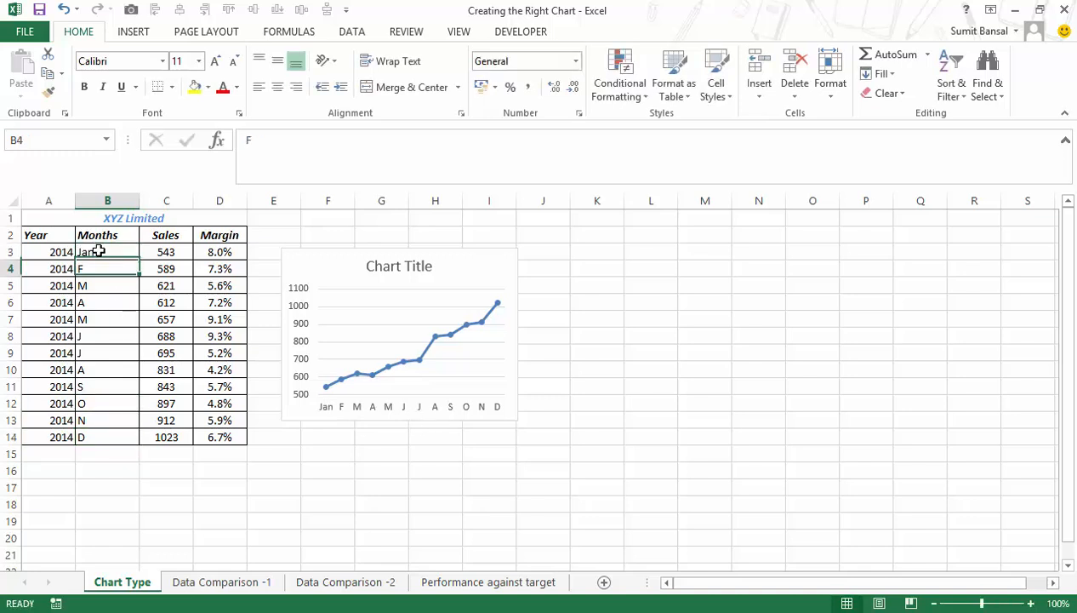
pyautogui.write('Feb')
pyautogui.click(99, 251)
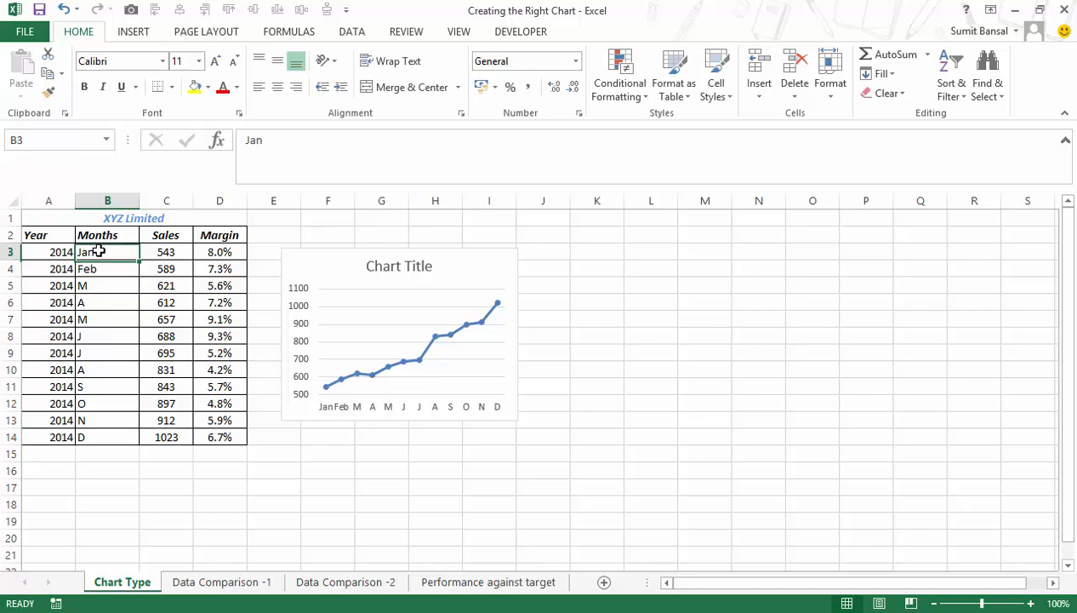
pyautogui.hotkey('shift', 'Down')
pyautogui.moveTo(136, 277); pyautogui.dragTo(136, 443)
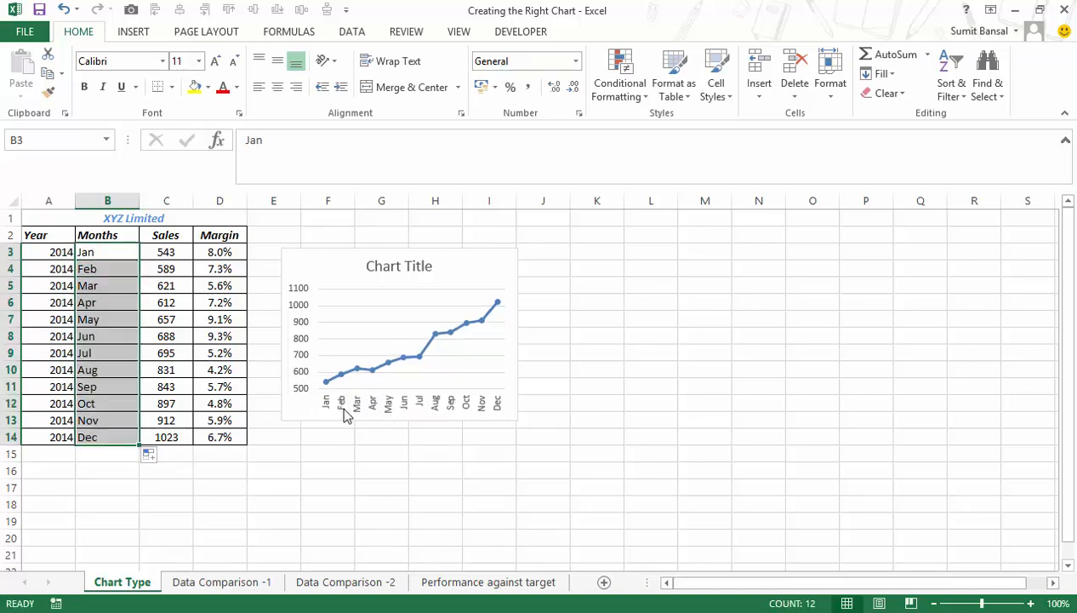
# Clear the month names in column B except the first month of each quarter: Jan, Apr, Jul and Oct.
pyautogui.moveTo(102, 269); pyautogui.dragTo(103, 435)
pyautogui.press('Delete')
pyautogui.press('Delete')
pyautogui.press('Delete')
pyautogui.press('Delete')
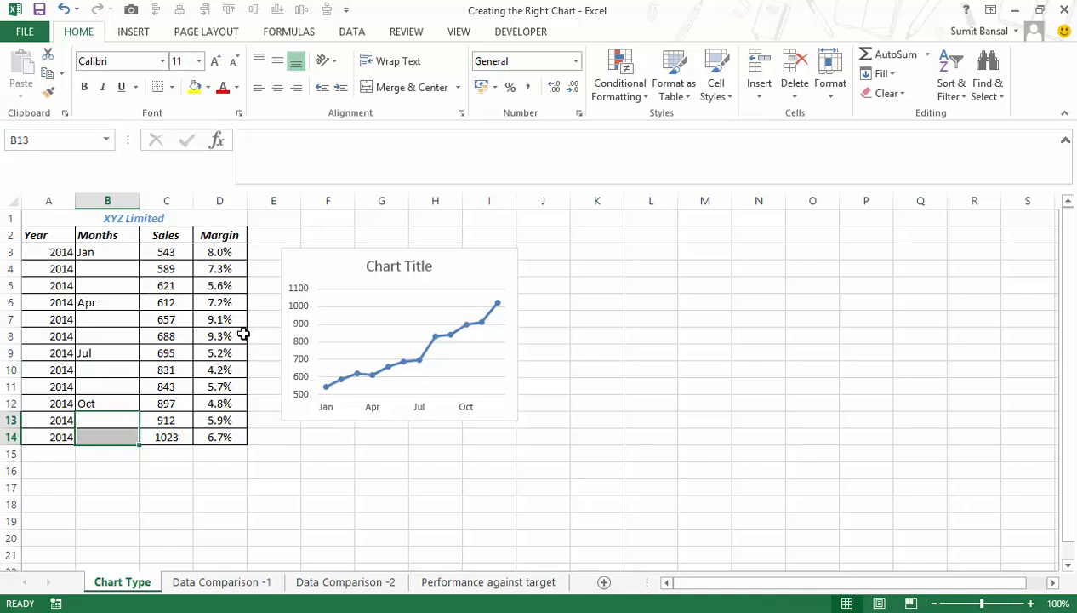
# Undo the month-name deletions in column B, keeping the Jan to Dec series in B3:B14.
pyautogui.hotkey('ctrl', 'z')
pyautogui.hotkey('ctrl', 'z')
pyautogui.hotkey('ctrl', 'z')
pyautogui.hotkey('ctrl', 'z')
pyautogui.hotkey('ctrl', 'z')
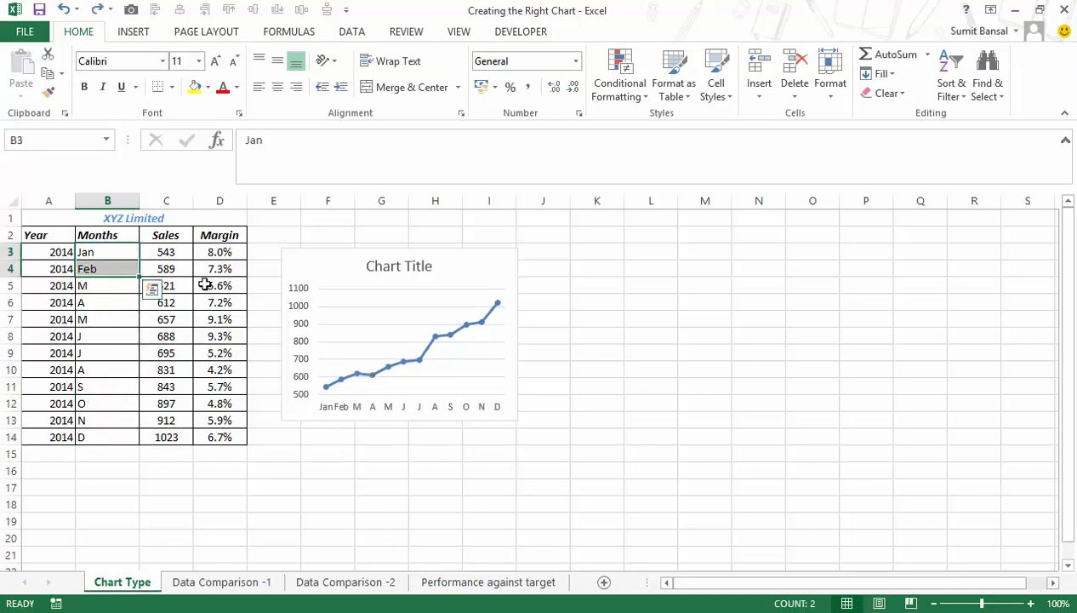
pyautogui.hotkey('ctrl', 'y')
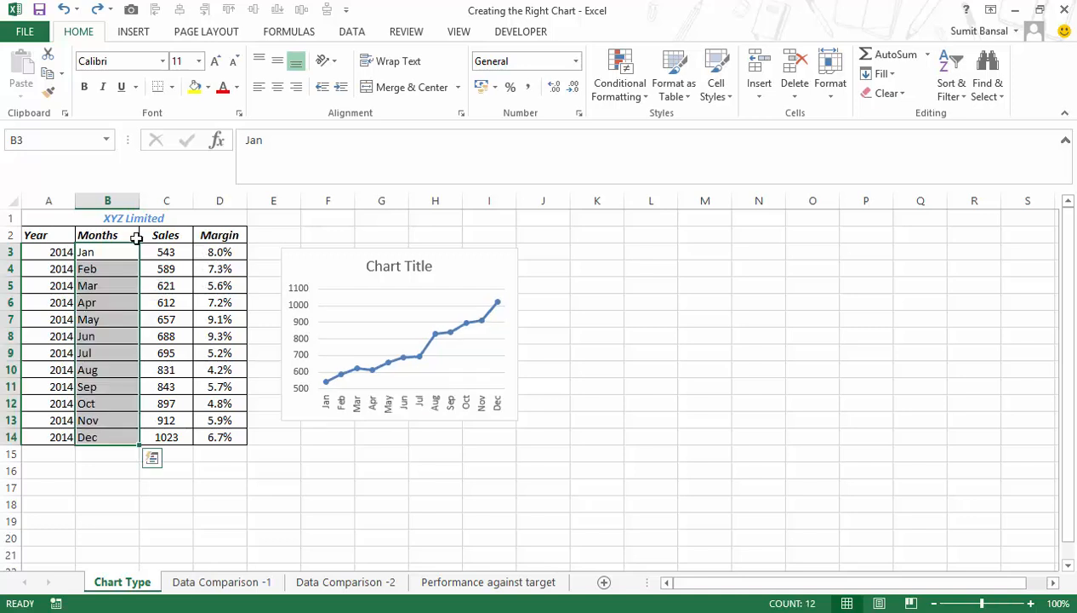
# Clear the month names in column B except the last month of each quarter: Mar, Jun, Sep and Dec.
pyautogui.moveTo(130, 250); pyautogui.dragTo(132, 267)
pyautogui.press('Delete')
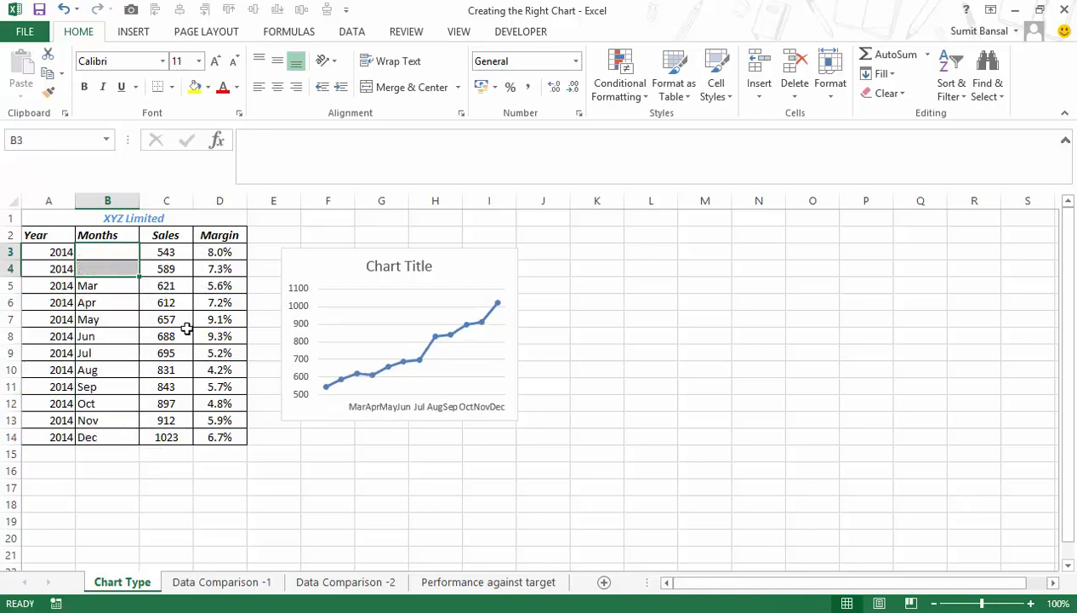
pyautogui.moveTo(108, 302); pyautogui.dragTo(108, 318)
pyautogui.press('Delete')
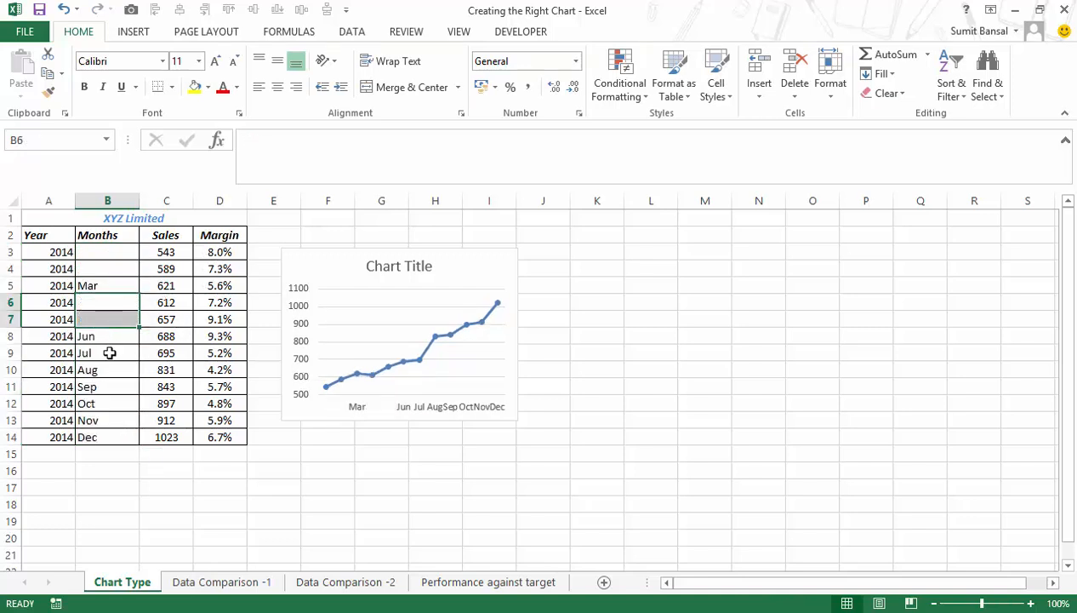
pyautogui.click(108, 350)
pyautogui.press('Delete')
pyautogui.moveTo(108, 371); pyautogui.dragTo(106, 417)
pyautogui.press('Delete')
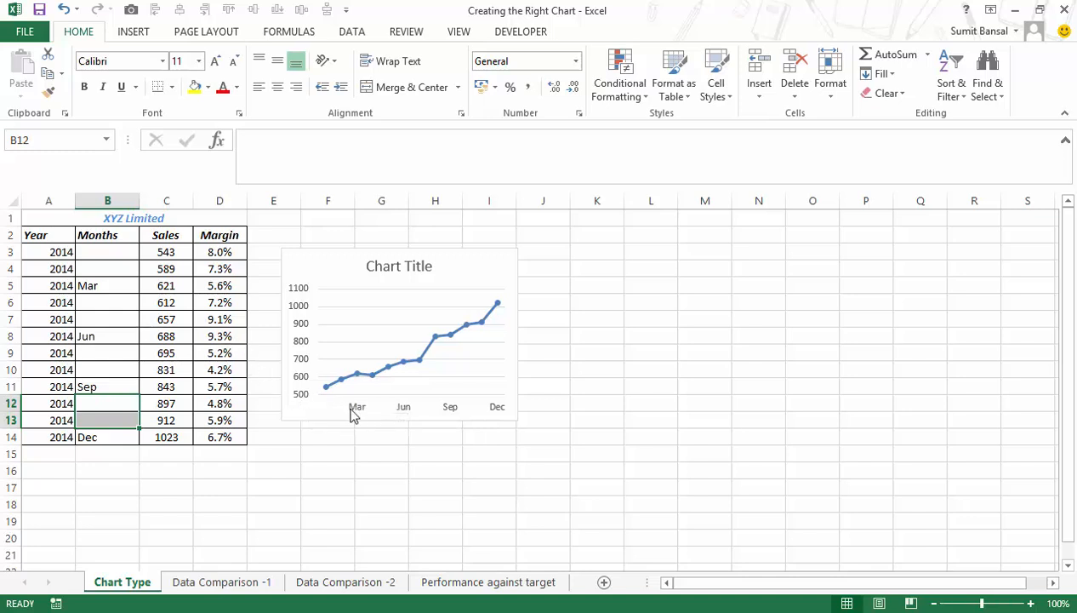
pyautogui.moveTo(36, 235); pyautogui.dragTo(221, 437)
pyautogui.hotkey('ctrl', 'c')
pyautogui.moveTo(58, 253); pyautogui.dragTo(58, 281)
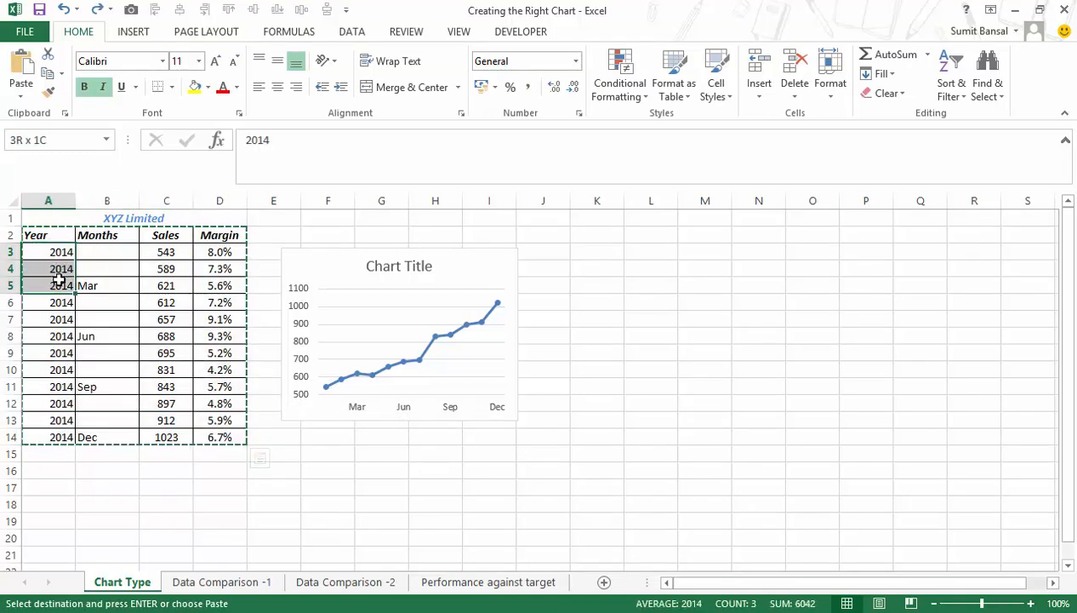
# Enter Q1 in A3 and clear the year values in A4:A14.
pyautogui.click(43, 250)
pyautogui.write('Q1')
pyautogui.moveTo(65, 269); pyautogui.dragTo(85, 443)
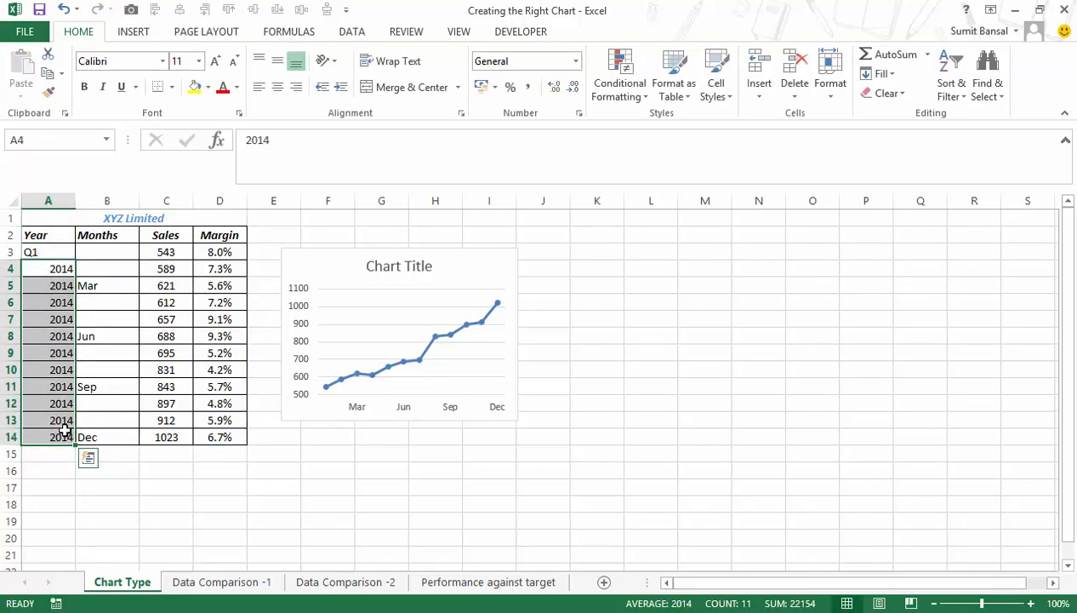
pyautogui.press('Delete')
# Enter the quarter labels Q2 in A6, Q3 in A9 and Q4 in A12.
pyautogui.press('Down')
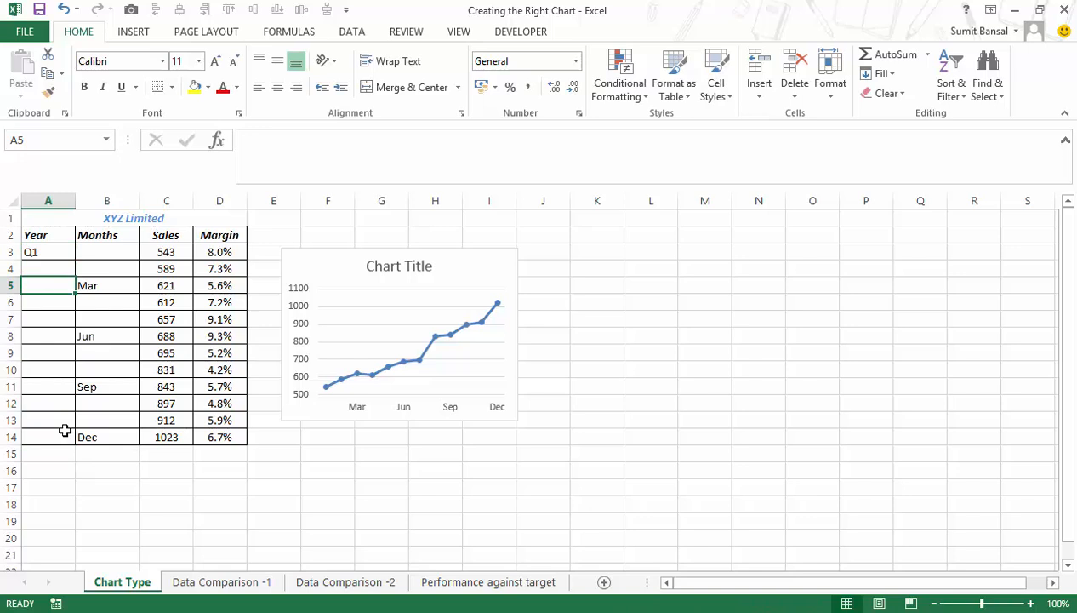
pyautogui.press('Down')
pyautogui.write('Q2')
pyautogui.press('Return')
pyautogui.press('Down')
pyautogui.press('Down')
pyautogui.write('Q3')
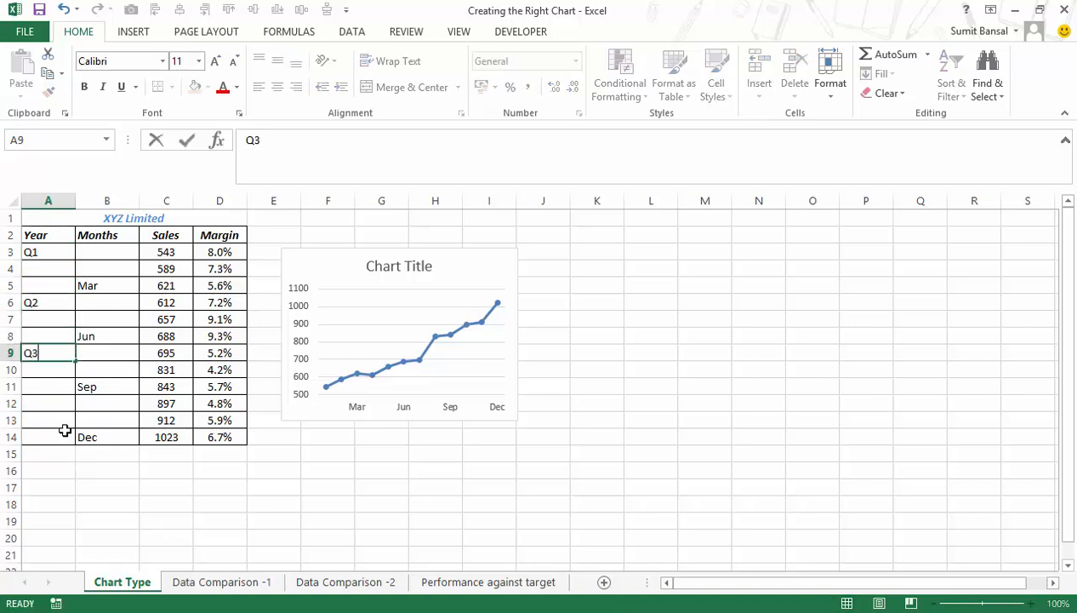
pyautogui.press('Return')
pyautogui.press('Down')
pyautogui.press('Down')
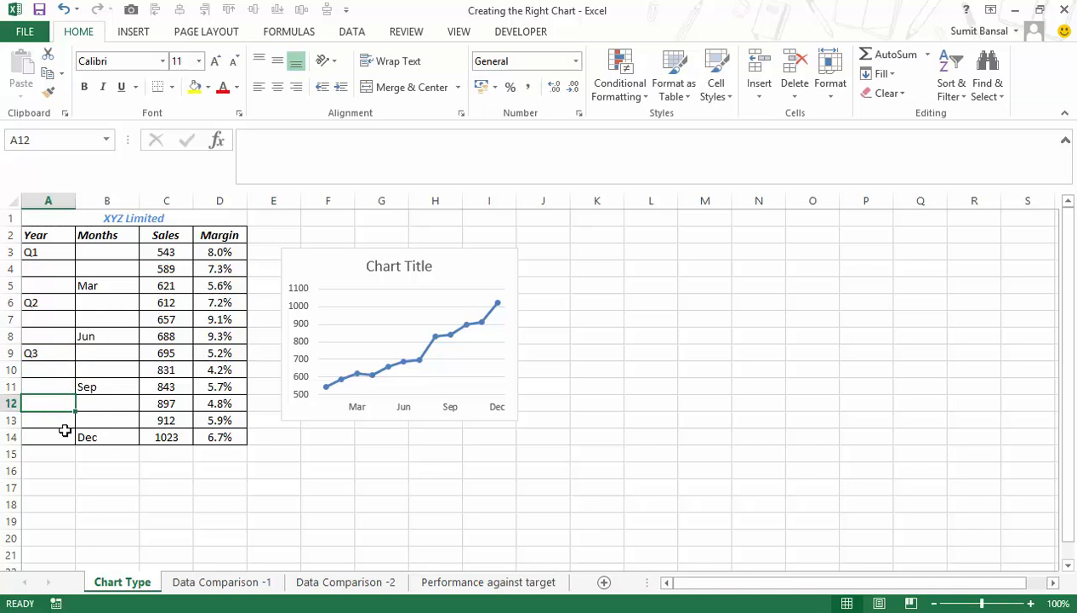
pyautogui.write('Q4')
pyautogui.press('Return')
pyautogui.press('Up')
pyautogui.press('Up')
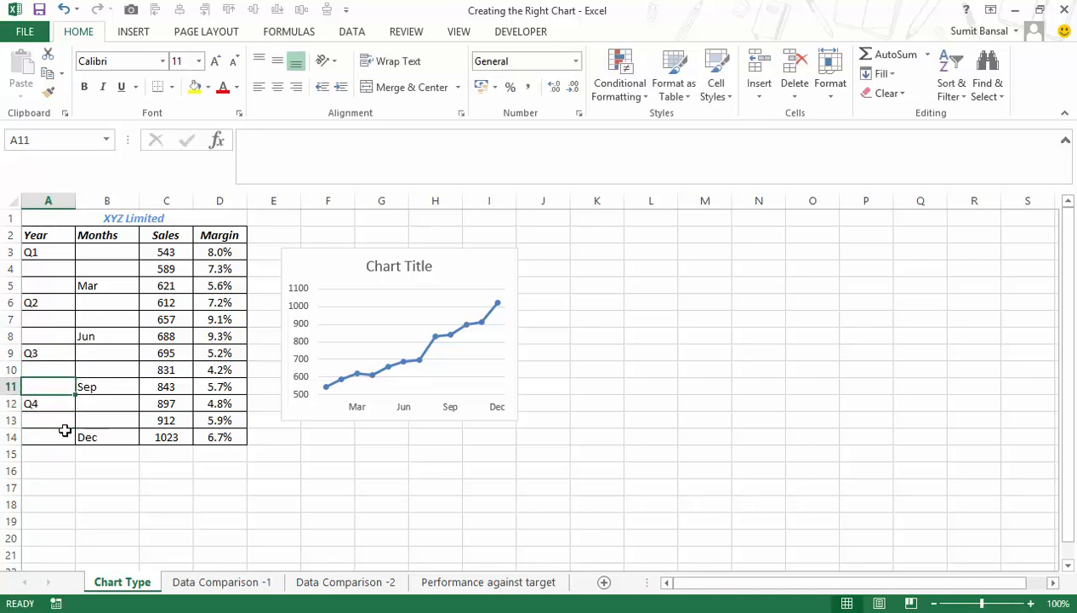
# Enter Jan and Feb in B3:B4 and fill the month series from B3:B5 down to B14.
pyautogui.click(94, 251)
pyautogui.write('Jan')
pyautogui.press('Return')
pyautogui.write('Feb')
pyautogui.press('Return')
pyautogui.click(95, 252)
pyautogui.hotkey('shift', 'Down')
pyautogui.hotkey('shift', 'Down')
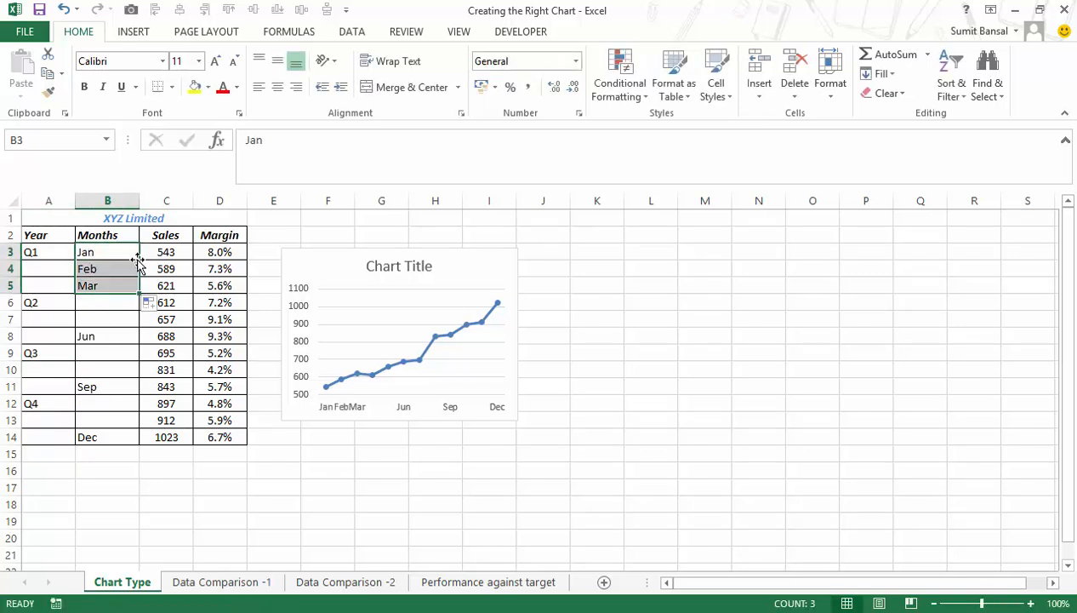
pyautogui.moveTo(140, 294); pyautogui.dragTo(139, 444)
# Widen the Sales line chart and set its horizontal axis labels to the quarter and month range A3:B14.
pyautogui.click(513, 322)
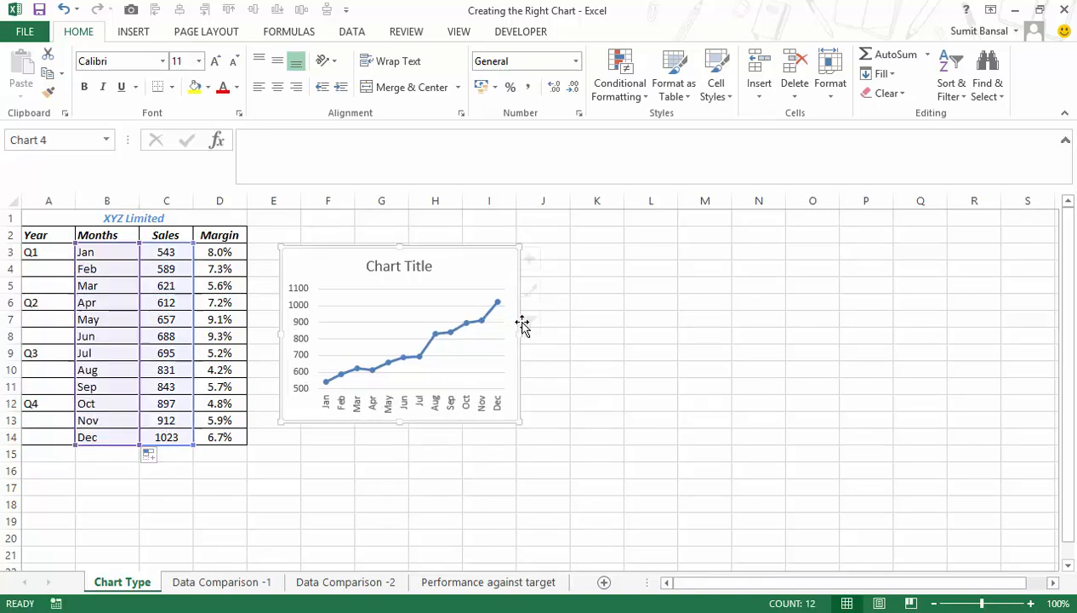
pyautogui.moveTo(520, 334); pyautogui.dragTo(608, 337)
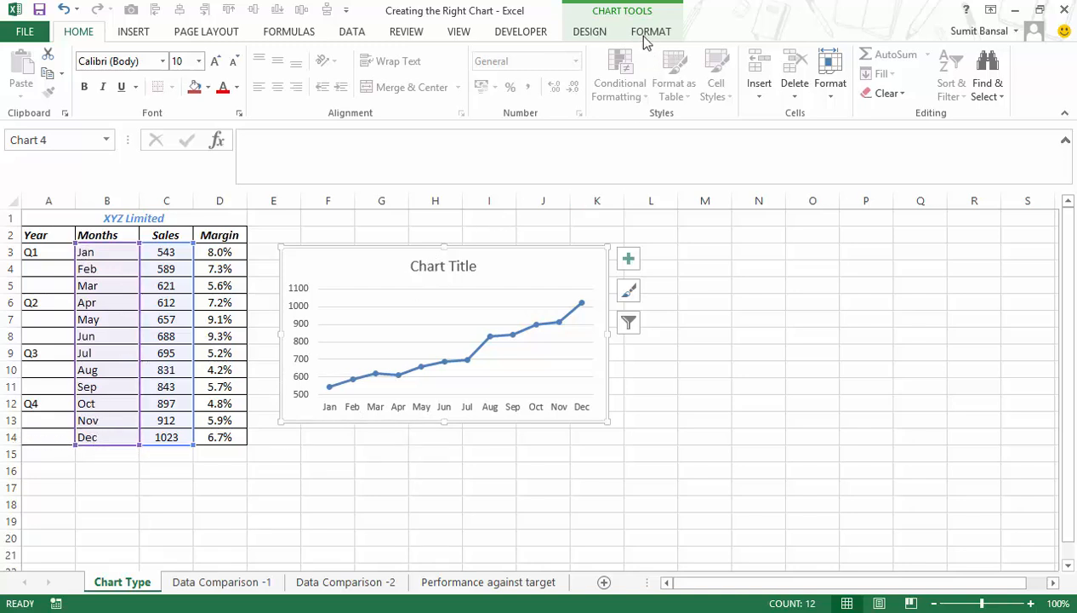
pyautogui.click(598, 34)
pyautogui.click(836, 83)
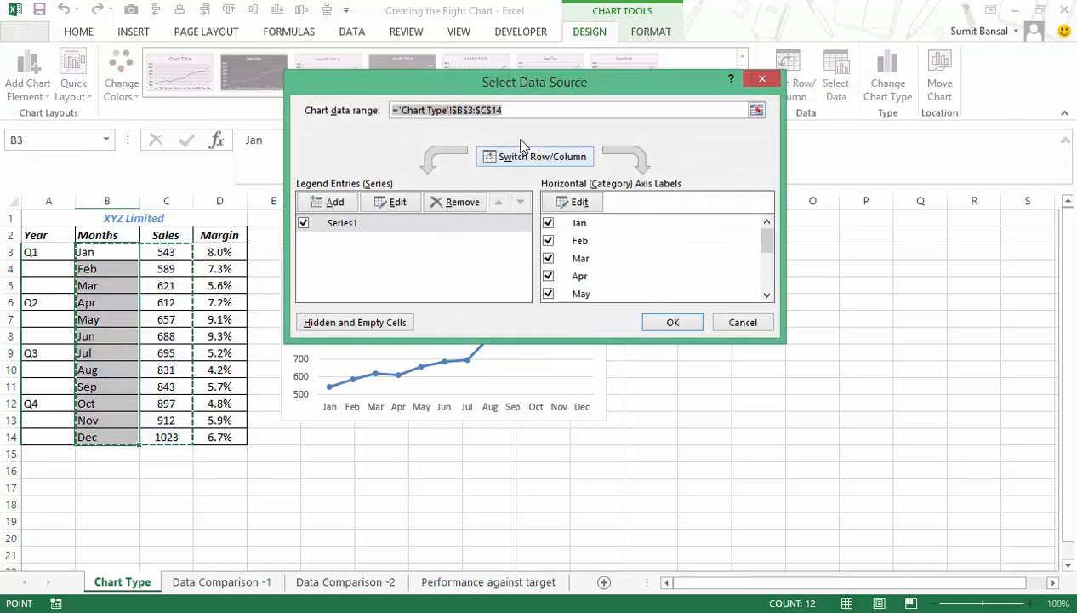
pyautogui.moveTo(553, 87); pyautogui.dragTo(663, 83)
pyautogui.click(691, 196)
pyautogui.moveTo(37, 262); pyautogui.dragTo(119, 436)
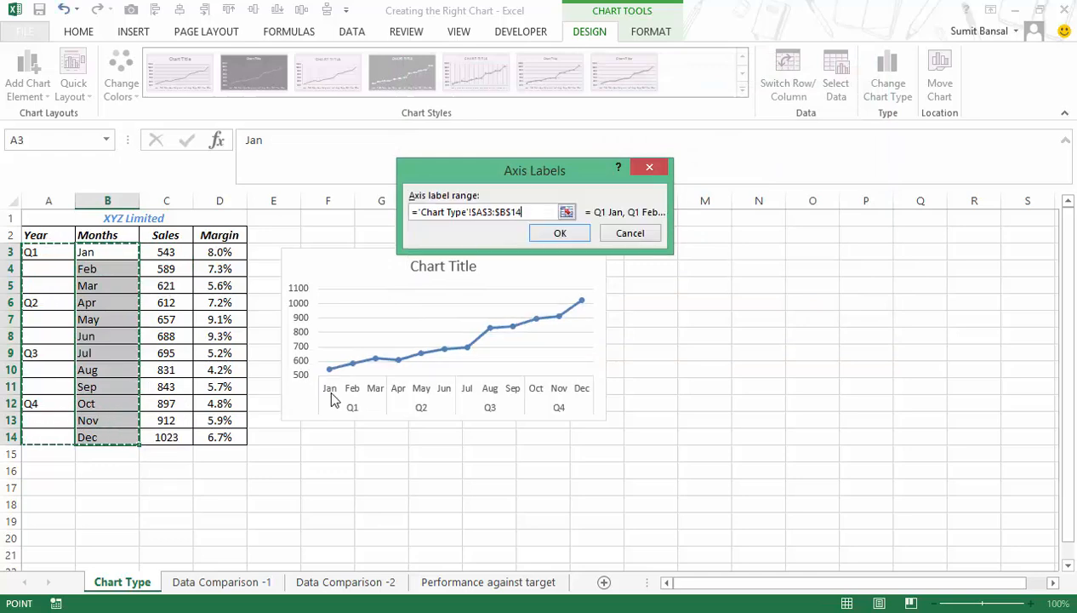
pyautogui.click(560, 234)
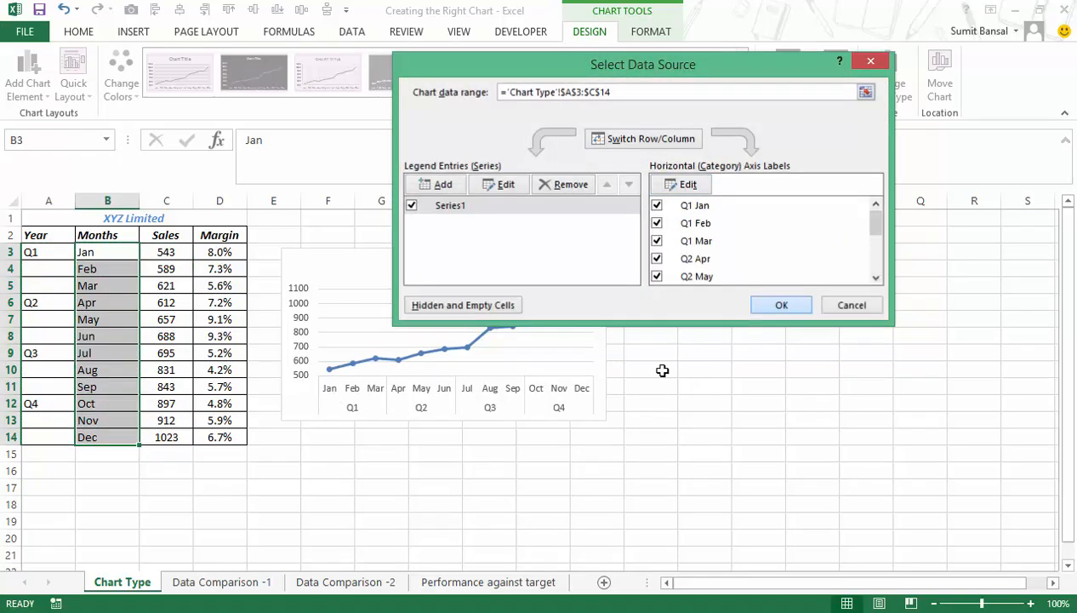
pyautogui.press('Return')
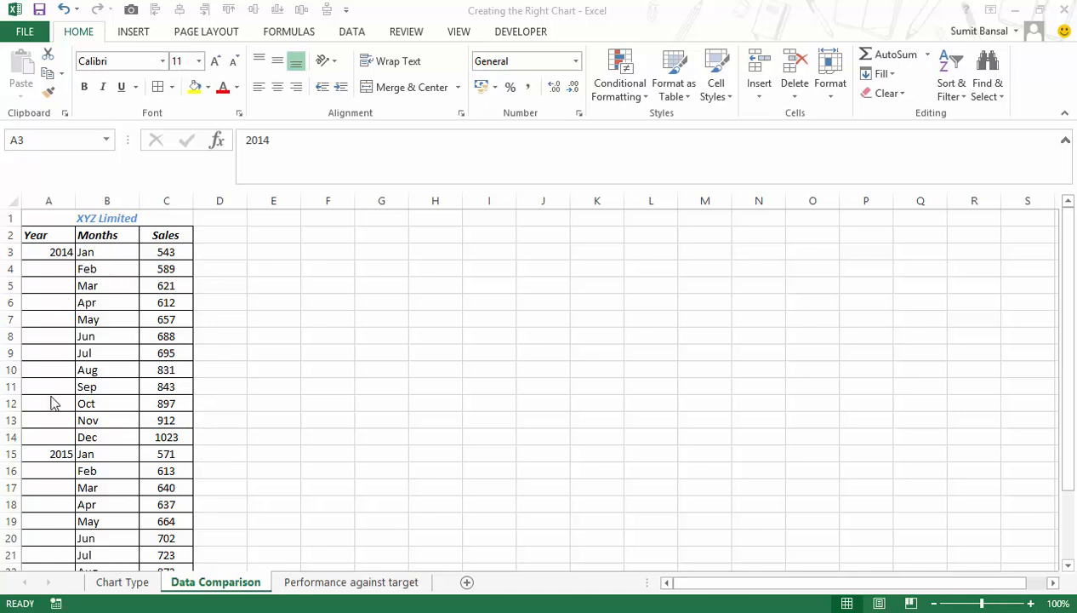
# Insert a clustered column chart of the 2014 and 2015 monthly sales on the Data Comparison sheet.
pyautogui.click(136, 34)
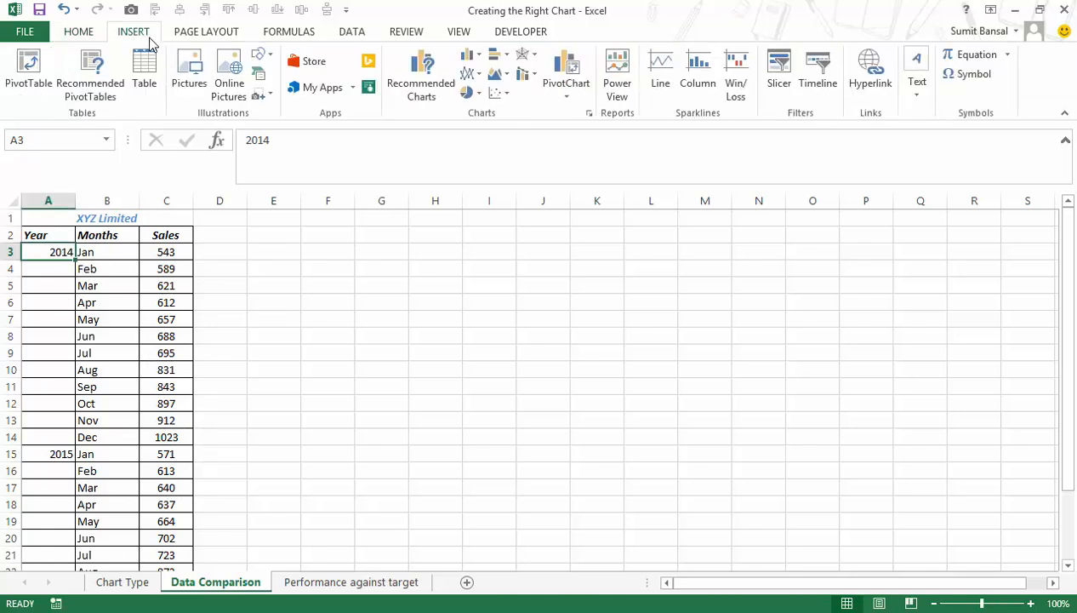
pyautogui.click(467, 55)
pyautogui.click(481, 112)
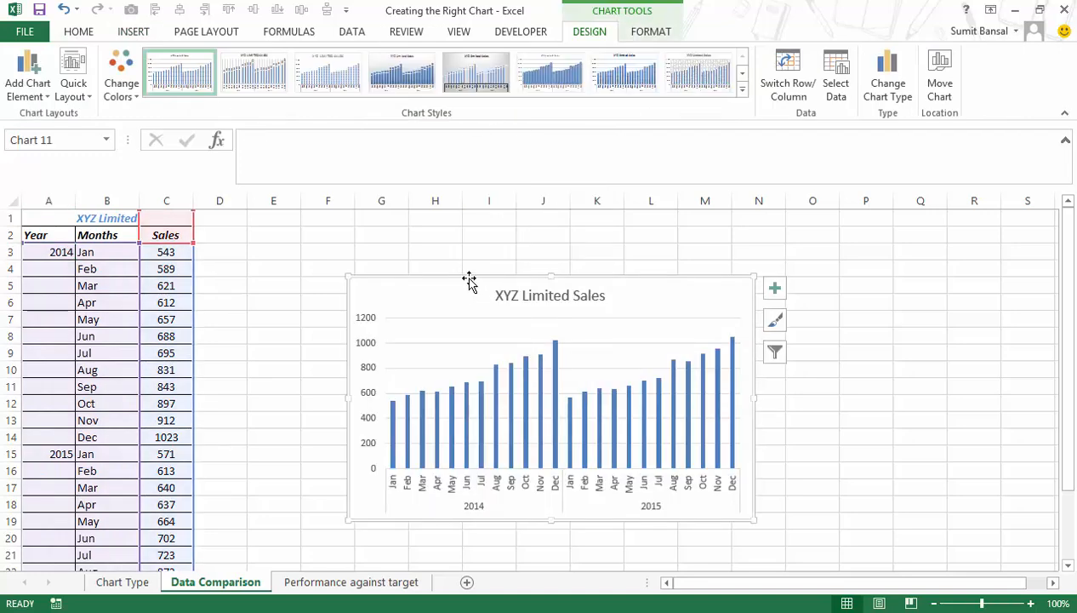
# Delete the XYZ Limited Sales column chart from the Data Comparison sheet.
pyautogui.moveTo(469, 281); pyautogui.dragTo(393, 252)
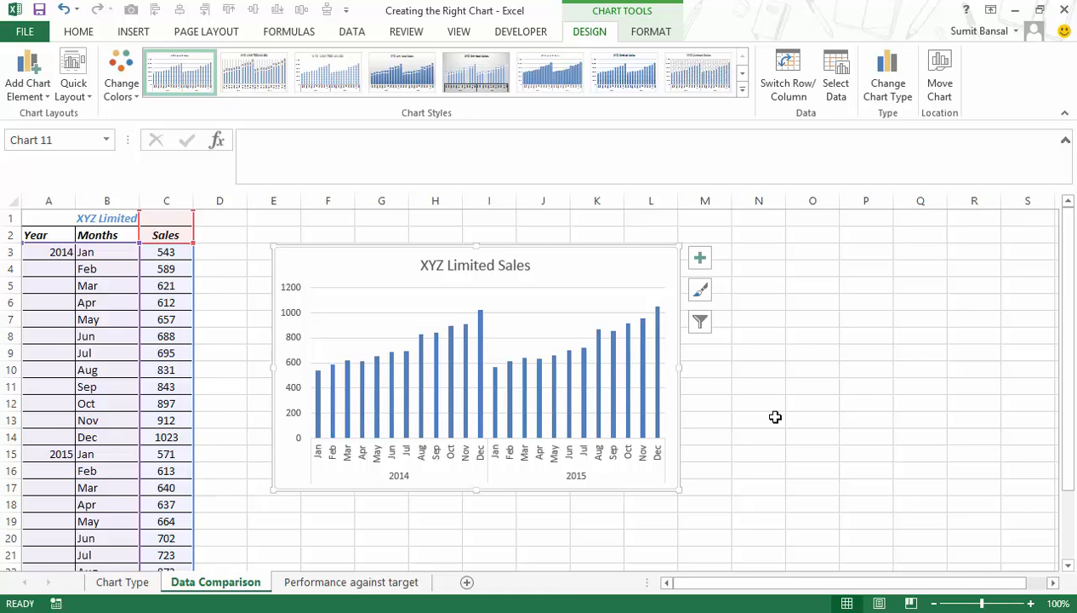
pyautogui.moveTo(460, 249); pyautogui.dragTo(614, 246)
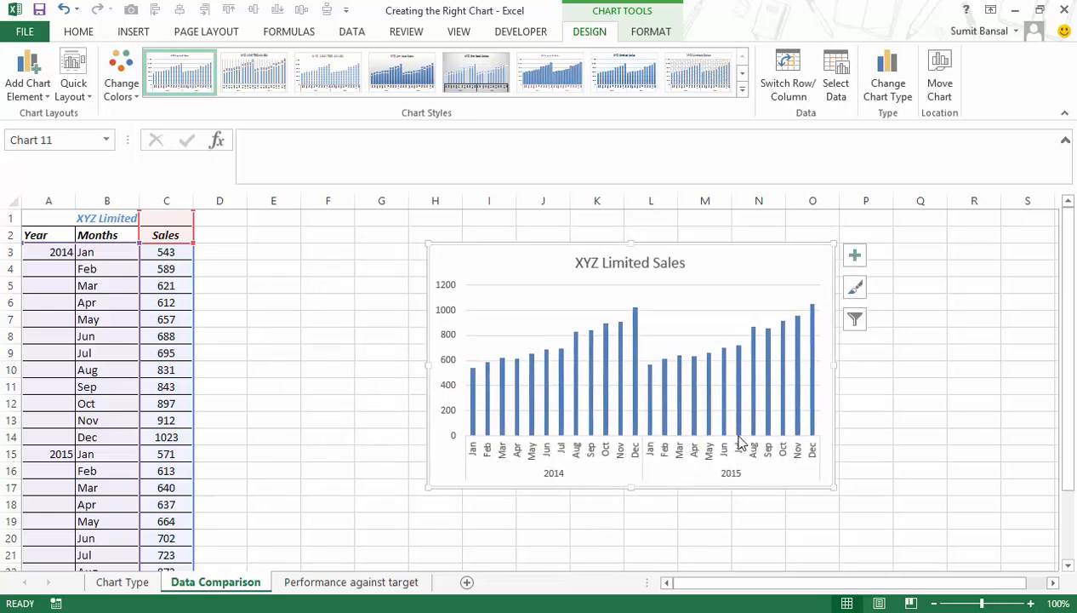
pyautogui.scroll(-2, 216, 413)
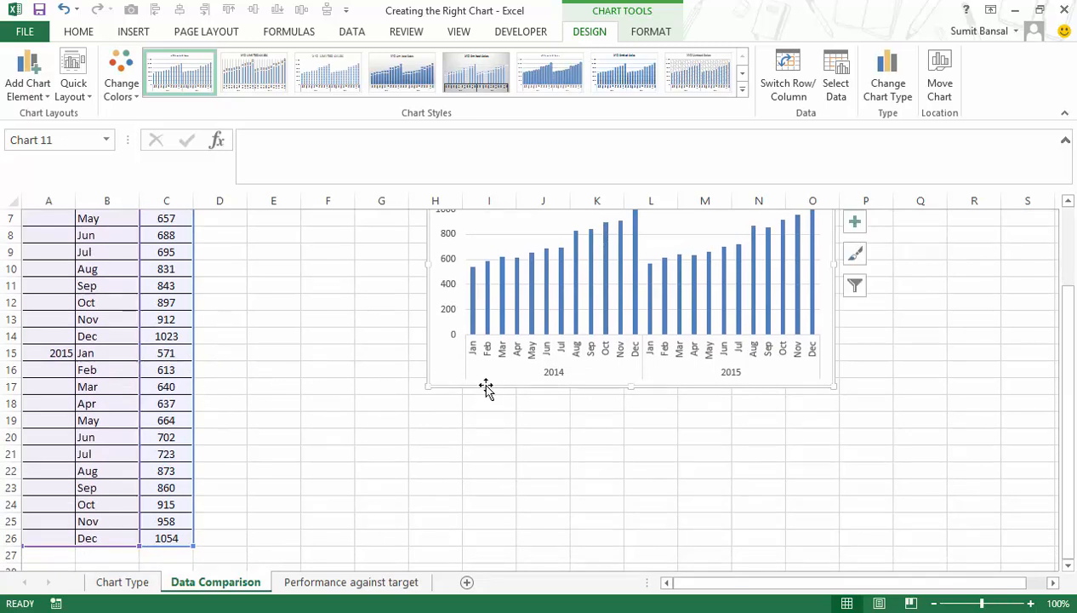
pyautogui.press('Escape')
pyautogui.press('Delete')
# Move the 2015 sales values from C15:C26 into the adjacent column, starting at D15.
pyautogui.moveTo(157, 352); pyautogui.dragTo(171, 534)
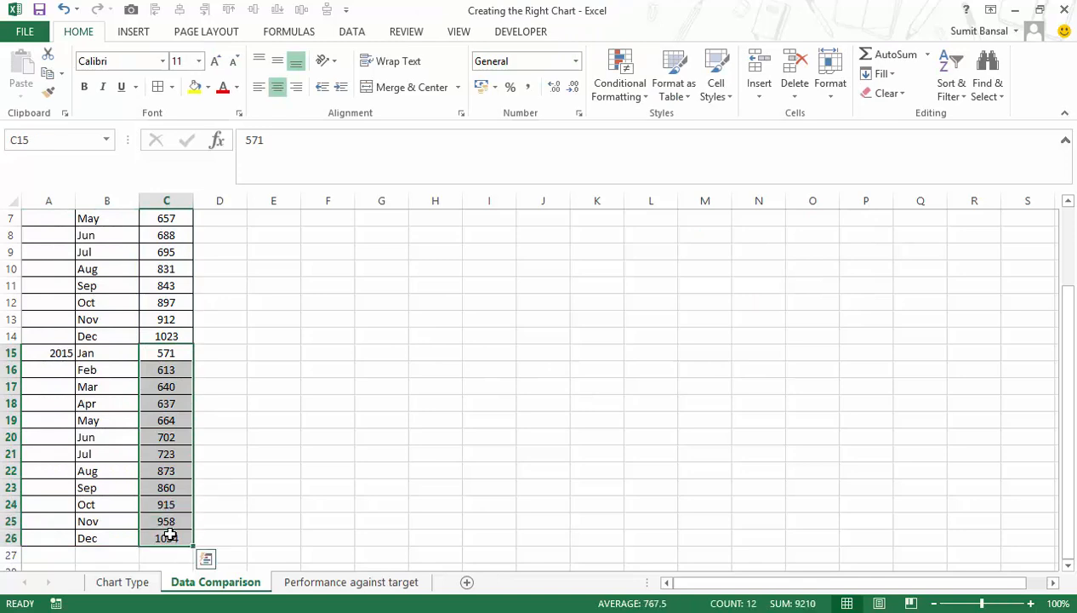
pyautogui.hotkey('ctrl', 'x')
pyautogui.click(219, 351)
pyautogui.hotkey('ctrl', 'v')
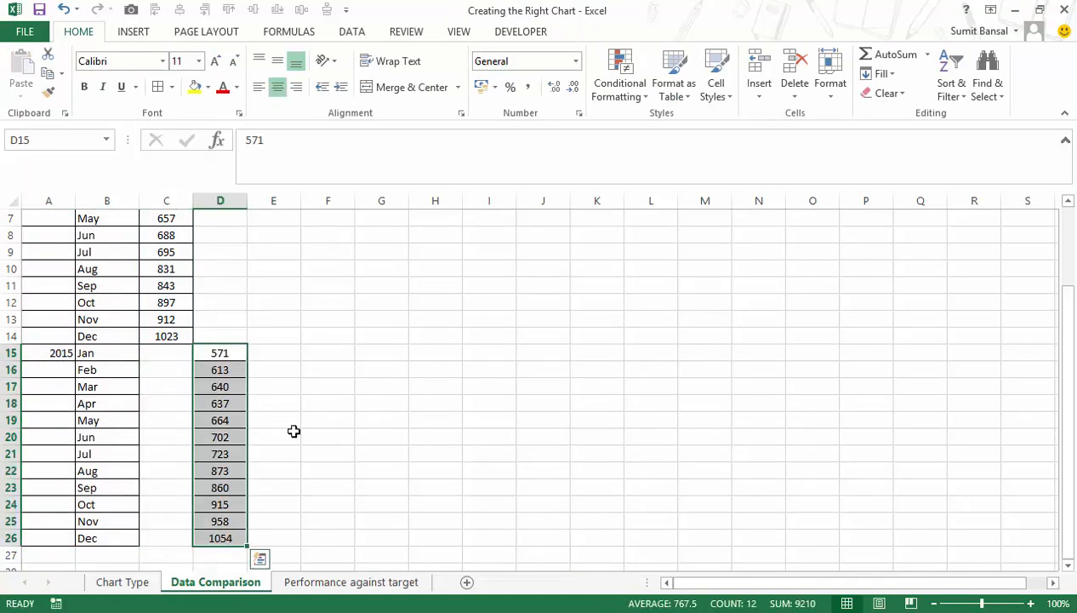
pyautogui.scroll(2, 311, 423)
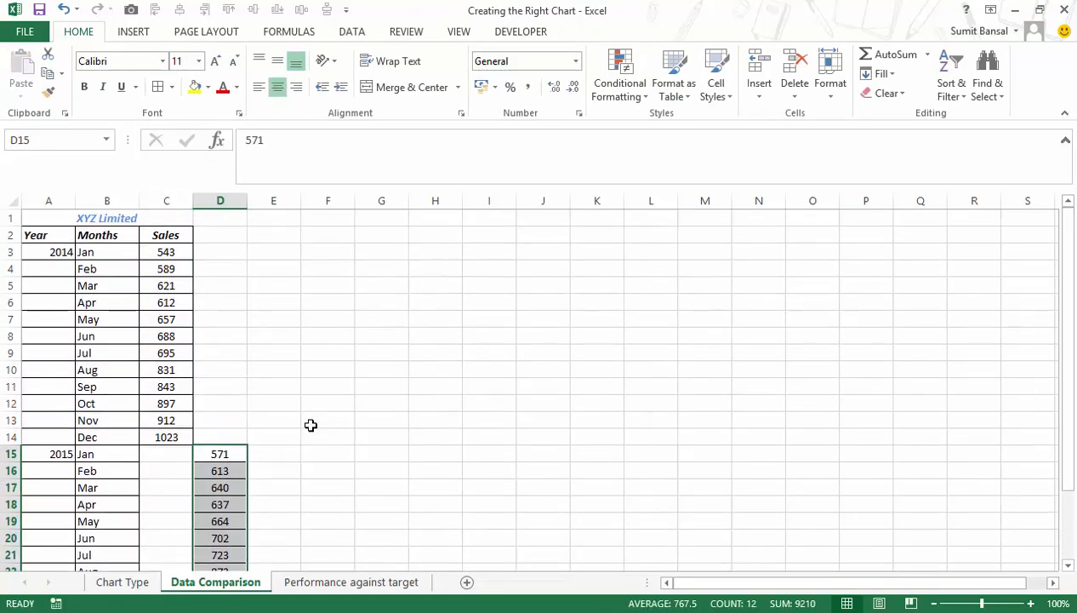
# Insert an empty clustered column chart and plot the copied range A3:D26 in it, with each year's sales as its own series.
pyautogui.click(330, 354)
pyautogui.click(133, 32)
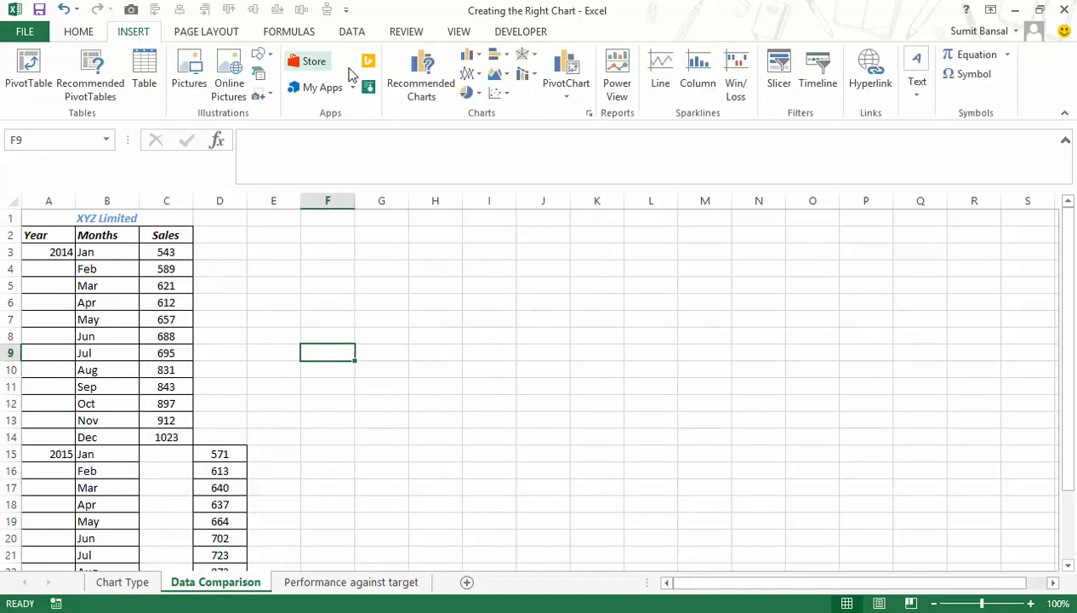
pyautogui.click(466, 54)
pyautogui.click(483, 107)
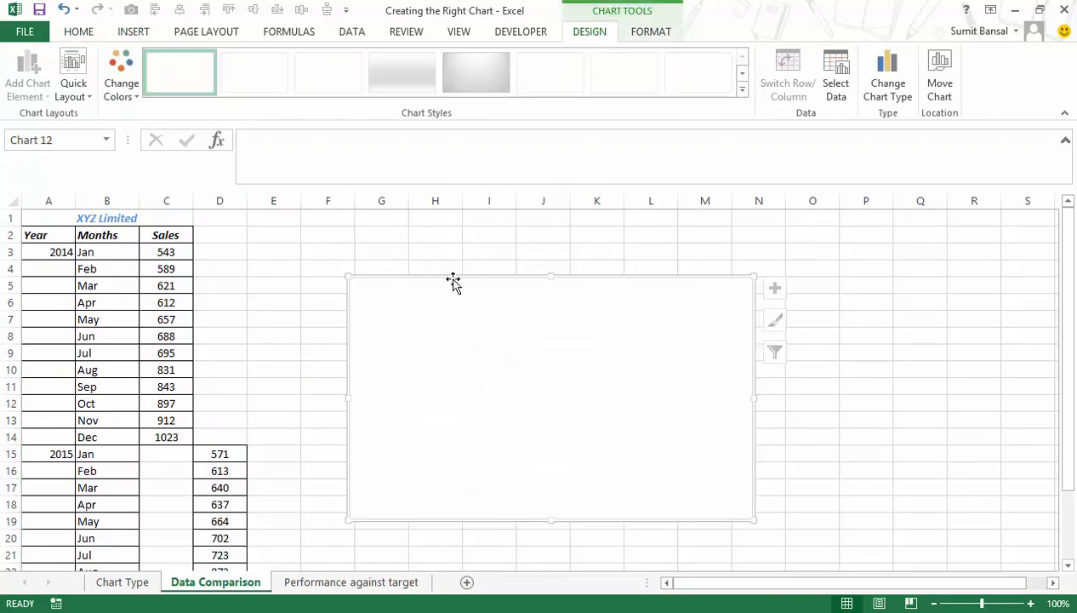
pyautogui.moveTo(48, 252); pyautogui.dragTo(234, 555)
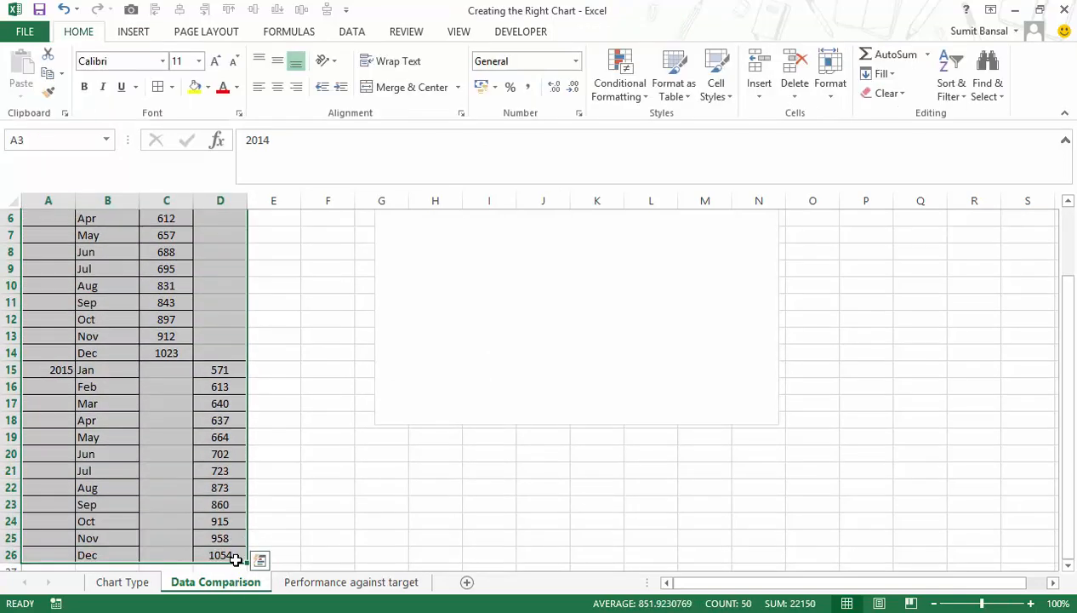
pyautogui.hotkey('ctrl', 'c')
pyautogui.click(414, 331)
pyautogui.hotkey('ctrl', 'v')
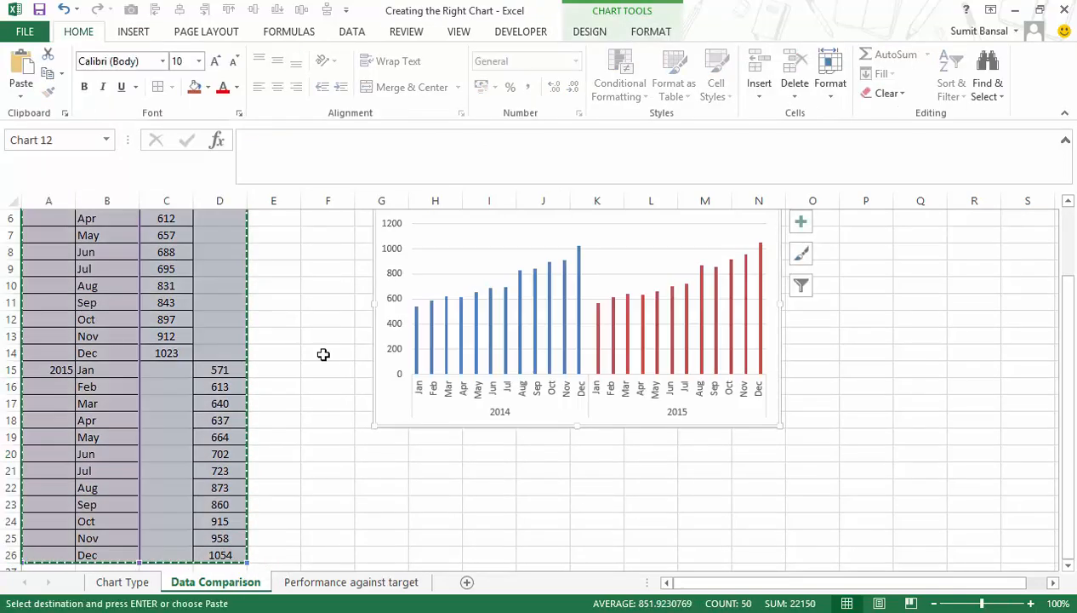
pyautogui.scroll(2, 323, 354)
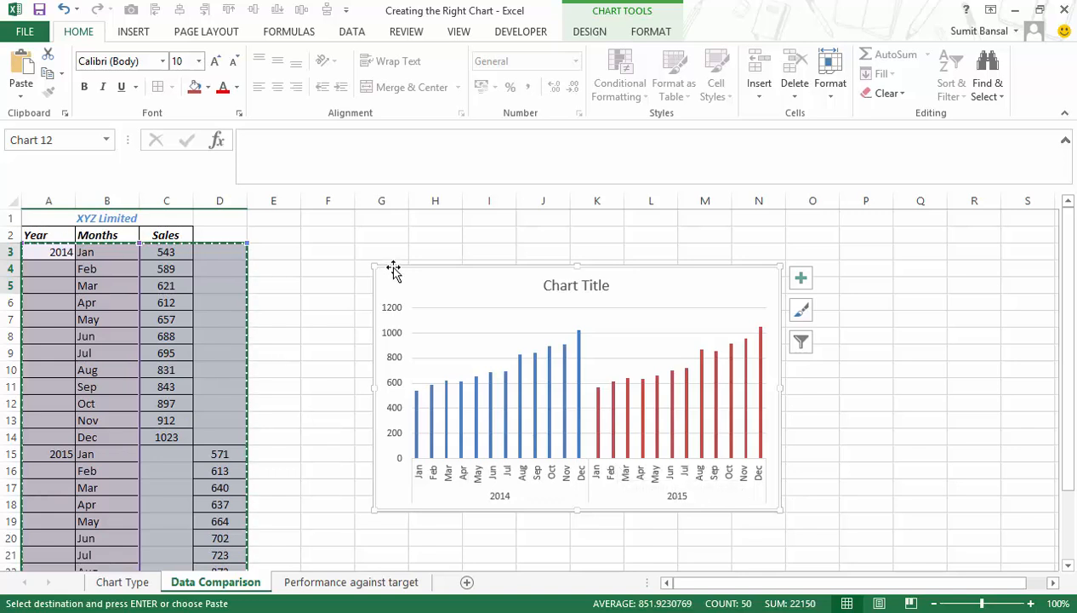
# Replace the two-series column chart with an empty line chart with markers, placed beside the sales data.
pyautogui.press('Delete')
pyautogui.click(364, 298)
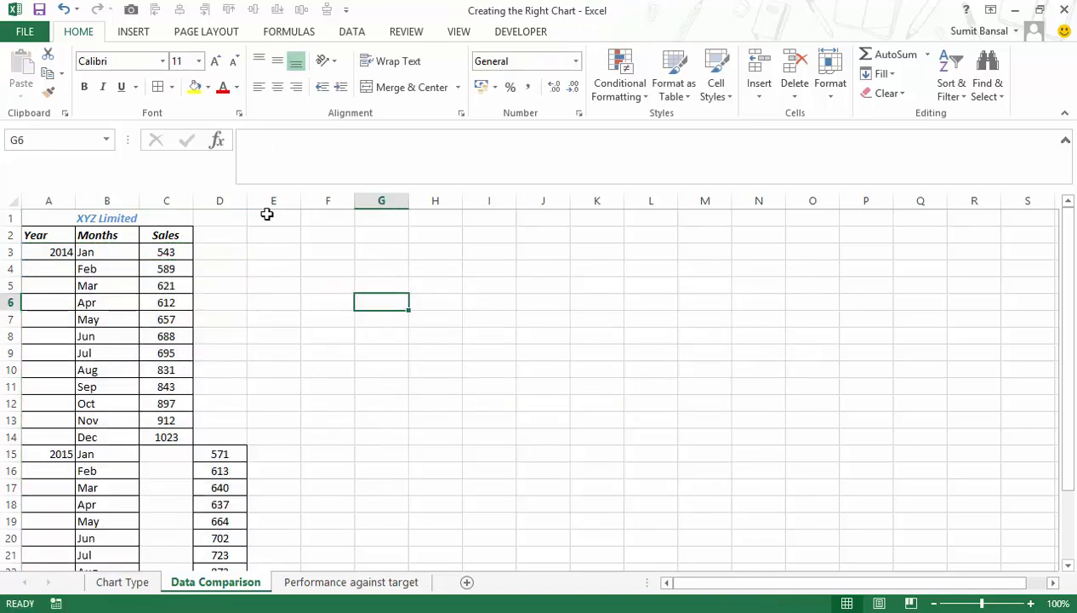
pyautogui.click(133, 32)
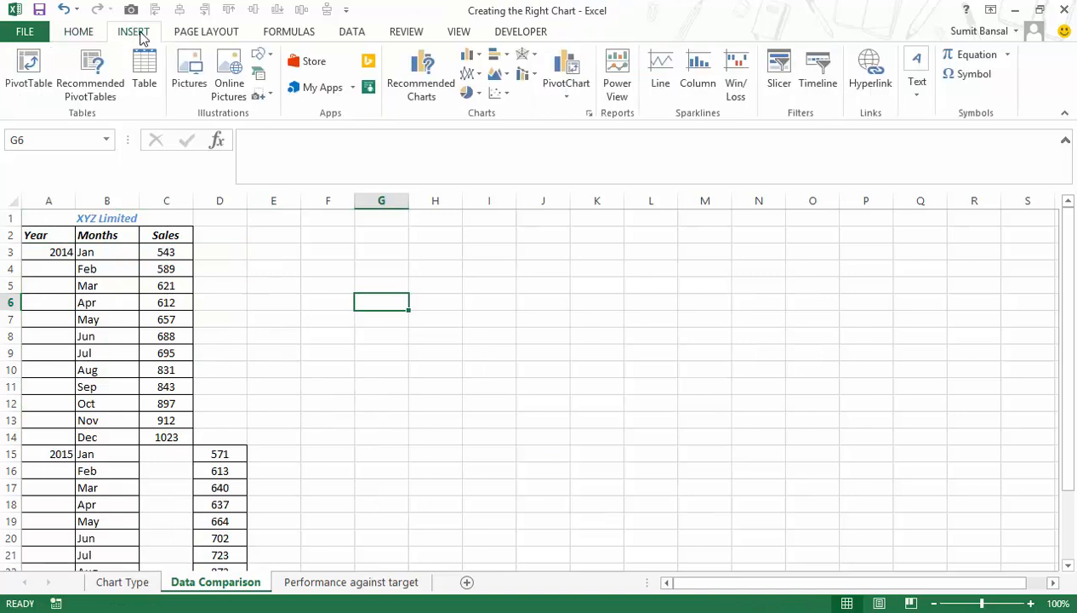
pyautogui.click(473, 74)
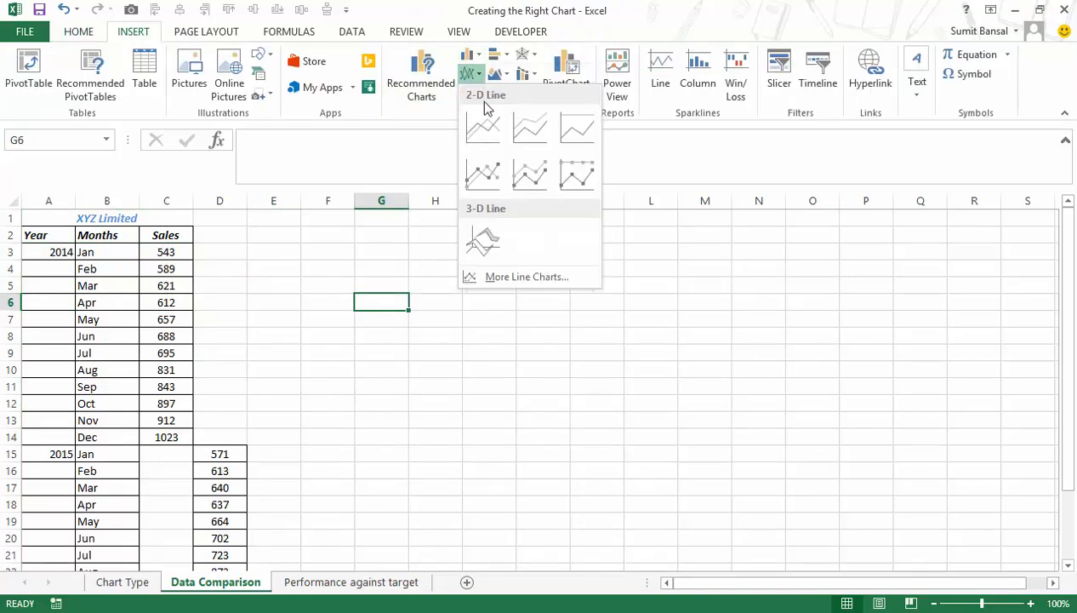
pyautogui.click(483, 173)
pyautogui.moveTo(425, 279); pyautogui.dragTo(478, 269)
# Copy the year, month and sales range A3:D26 and paste it into the empty line chart.
pyautogui.moveTo(64, 251); pyautogui.dragTo(220, 538)
pyautogui.hotkey('ctrl', 'c')
pyautogui.click(464, 324)
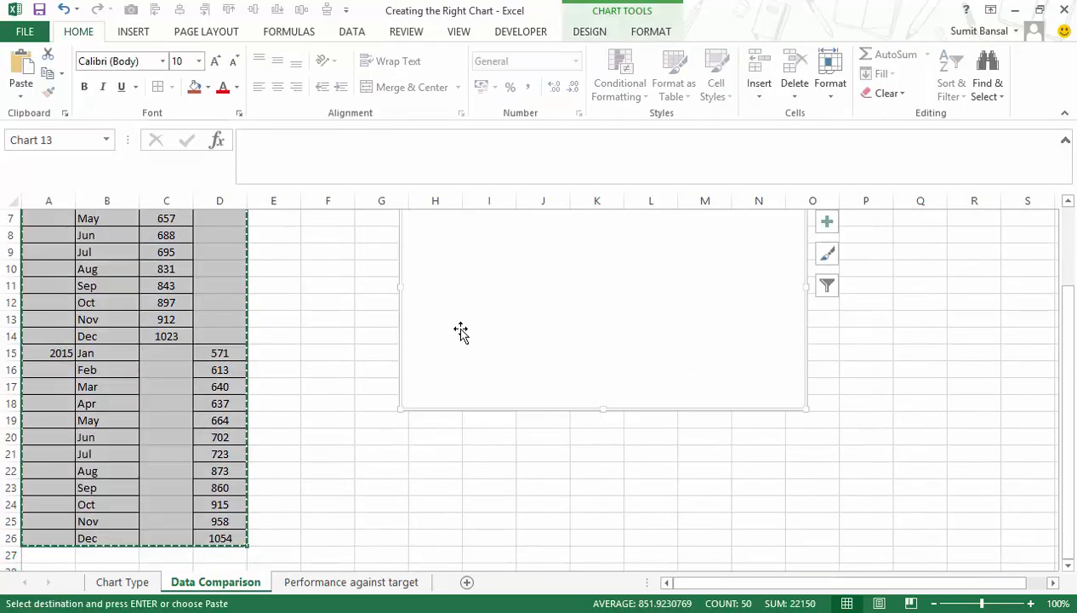
pyautogui.hotkey('ctrl', 'v')
pyautogui.scroll(2, 385, 377)
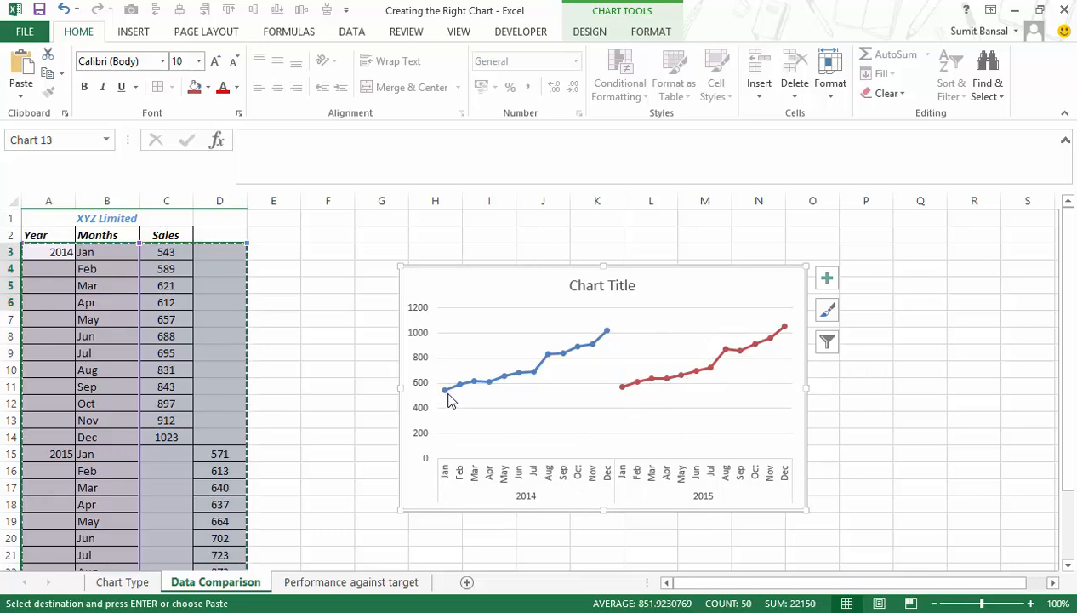
pyautogui.moveTo(625, 389)
pyautogui.scroll(-1, 368, 423)
pyautogui.scroll(1, 369, 424)
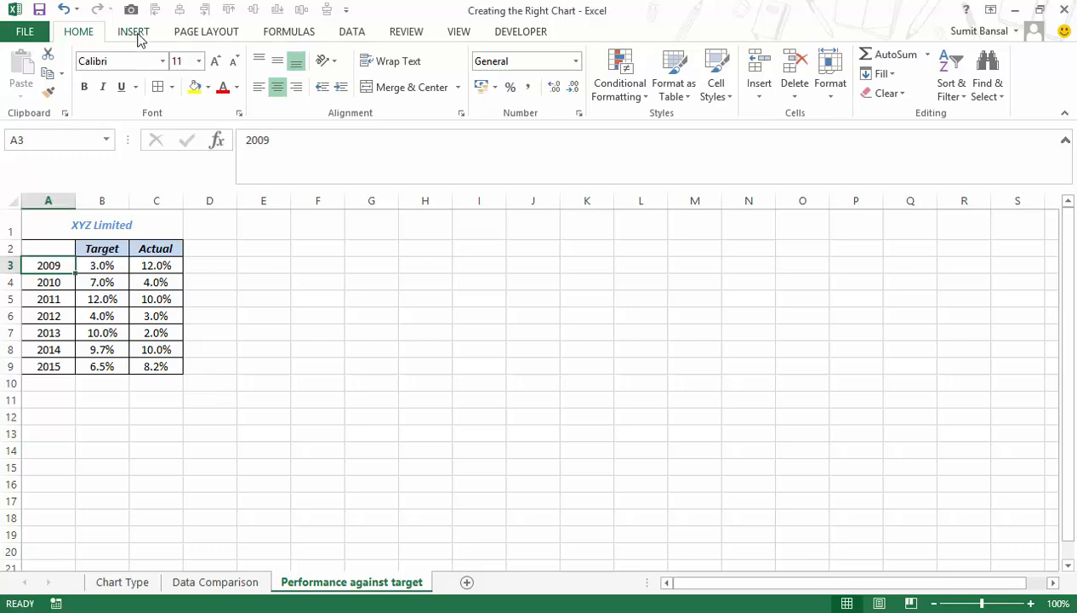
# Insert a 2-D clustered column chart on the Performance against target sheet and place it beside the data table.
pyautogui.click(138, 37)
pyautogui.click(468, 55)
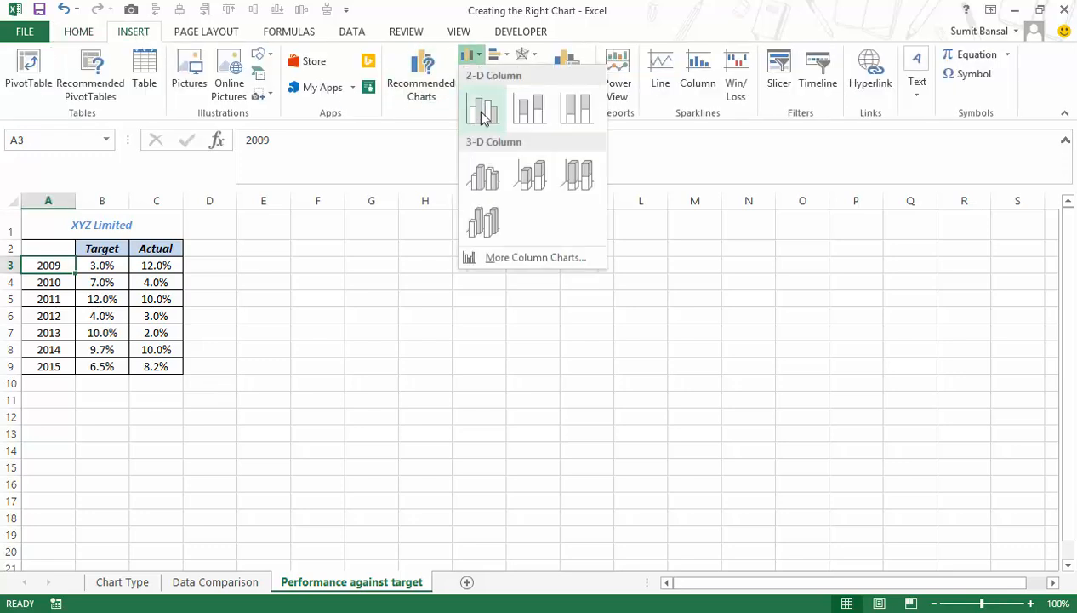
pyautogui.click(481, 110)
pyautogui.moveTo(466, 279); pyautogui.dragTo(449, 267)
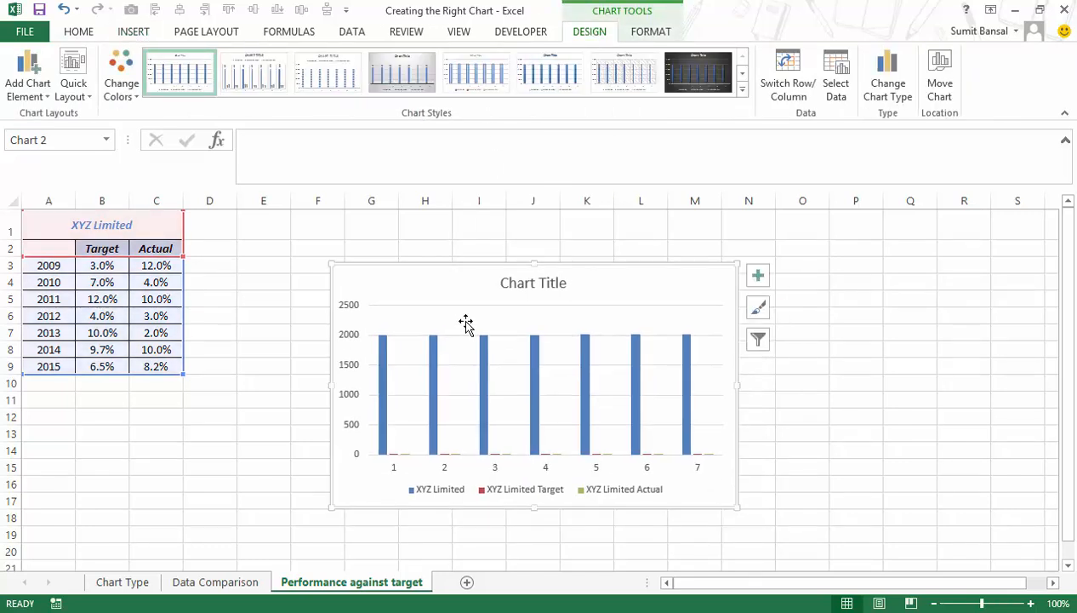
# Remove all three automatically plotted series from the new column chart.
pyautogui.click(385, 363)
pyautogui.press('Delete')
pyautogui.click(405, 383)
pyautogui.press('Delete')
pyautogui.click(400, 433)
pyautogui.press('Delete')
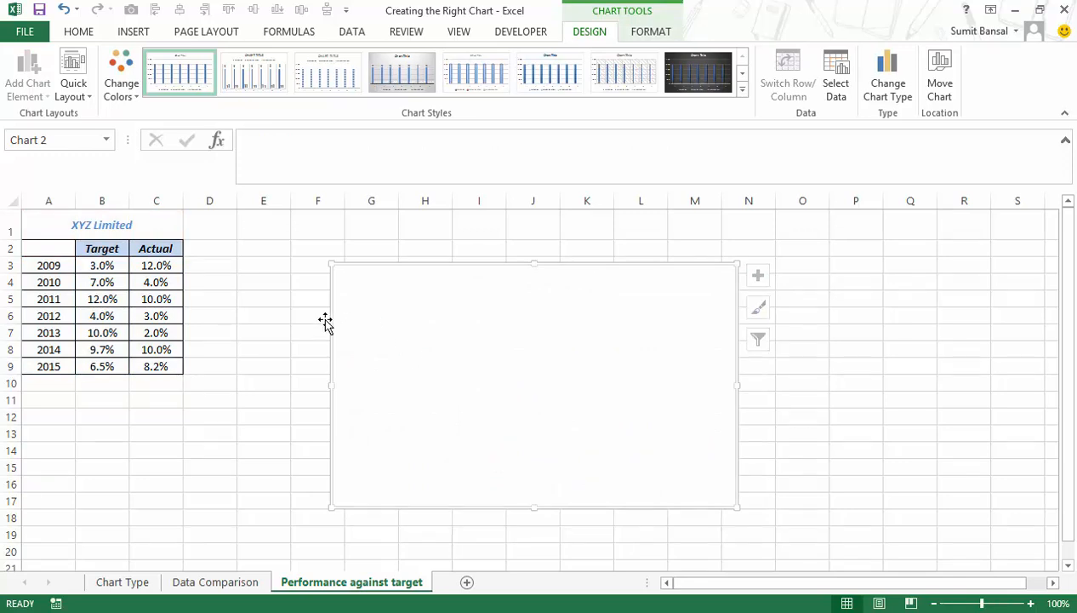
# Copy the target and actual percentages in B3:C9 and paste them into the empty column chart.
pyautogui.moveTo(109, 265); pyautogui.dragTo(156, 362)
pyautogui.hotkey('ctrl', 'c')
pyautogui.click(411, 312)
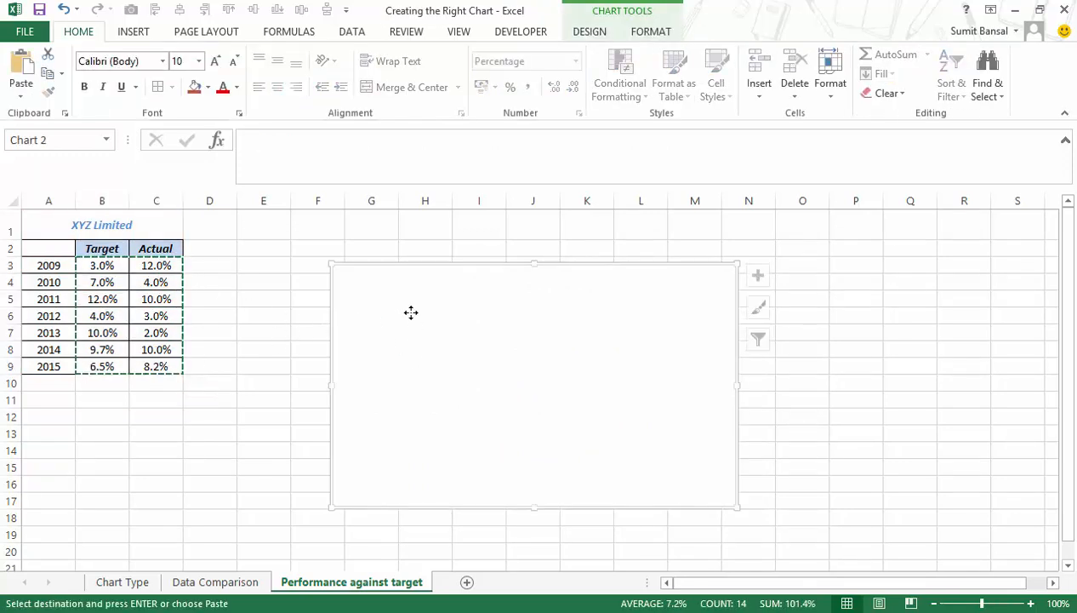
pyautogui.hotkey('ctrl', 'v')
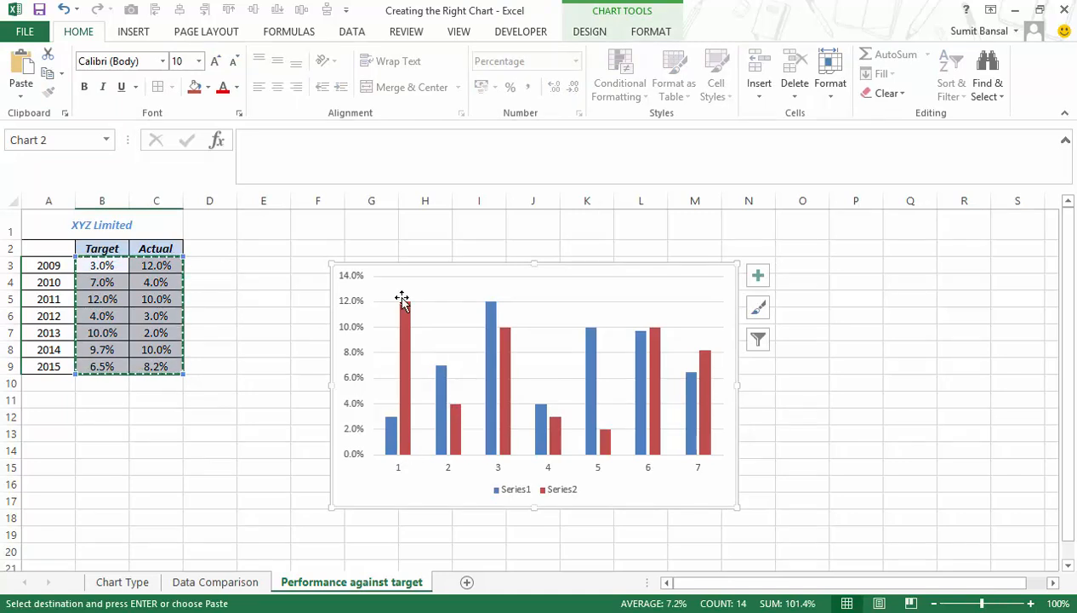
# Set the column chart's horizontal axis labels to the years in A3:A9.
pyautogui.click(400, 475)
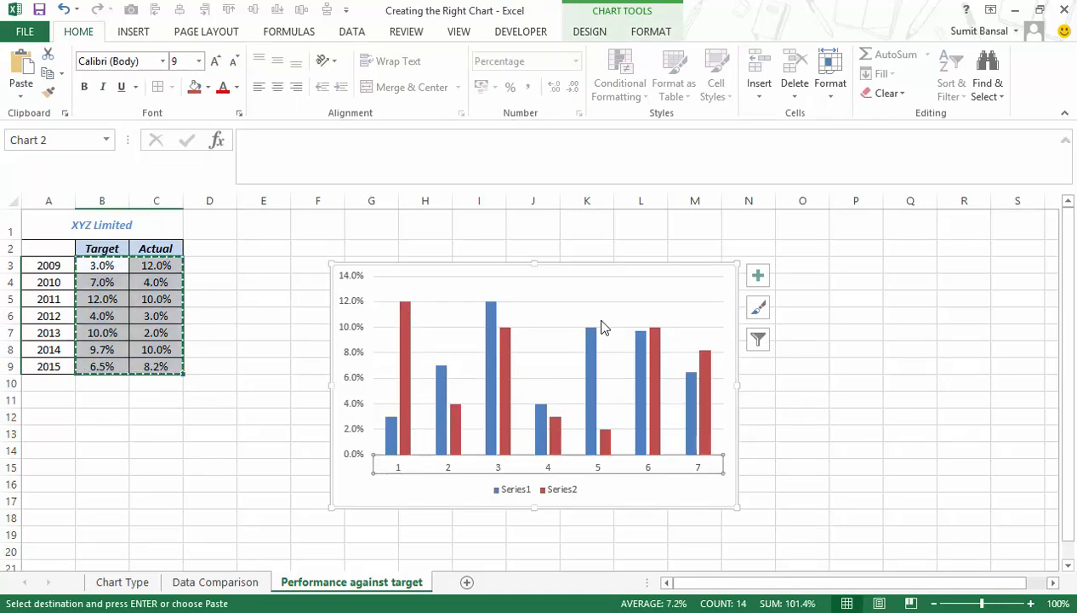
pyautogui.click(593, 35)
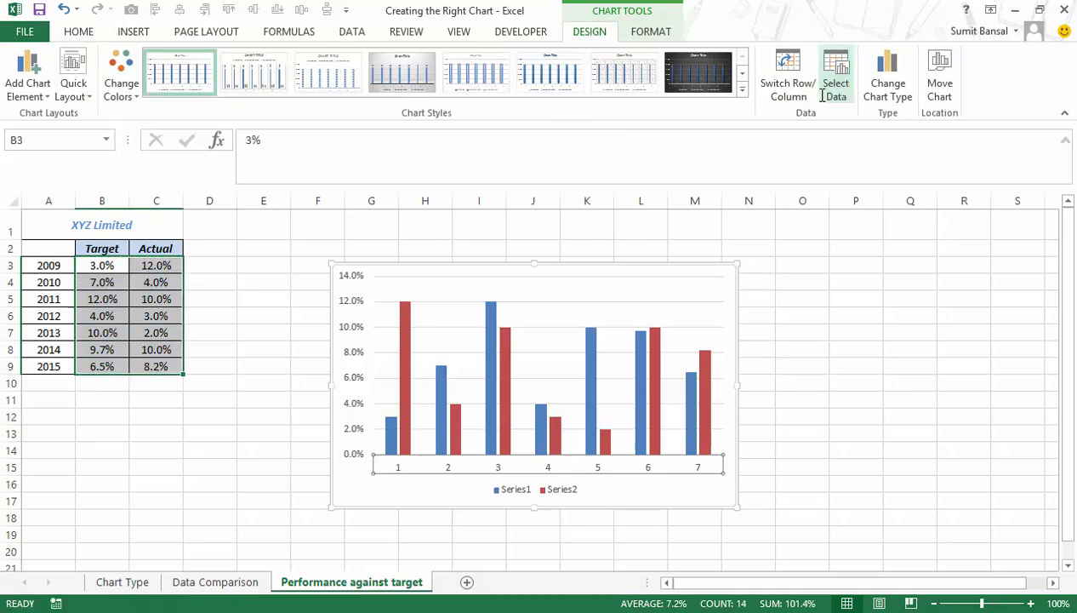
pyautogui.click(836, 82)
pyautogui.click(689, 183)
pyautogui.moveTo(70, 269); pyautogui.dragTo(85, 370)
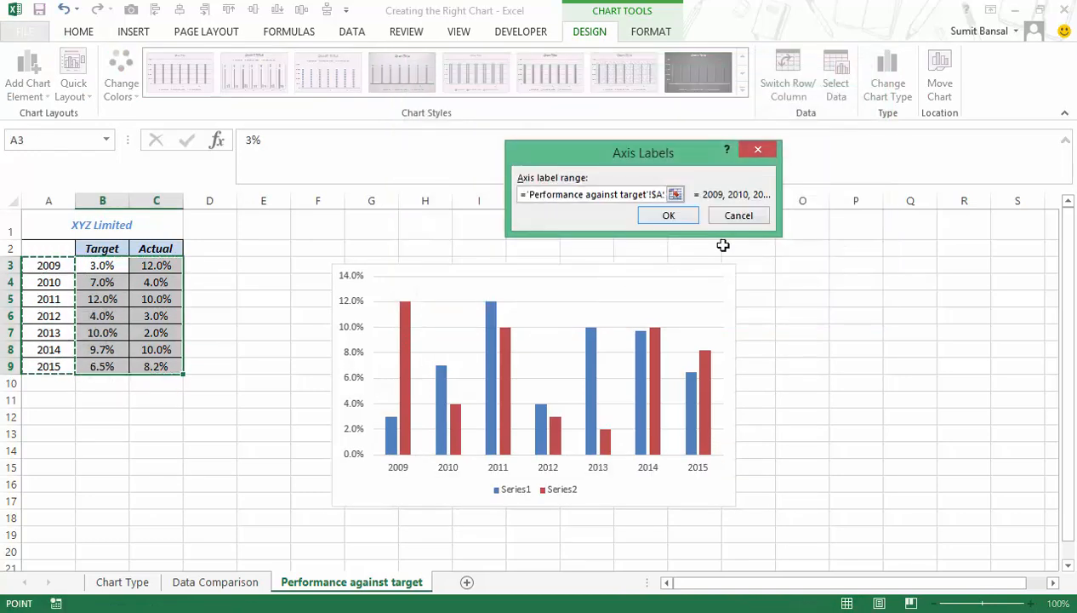
pyautogui.click(678, 215)
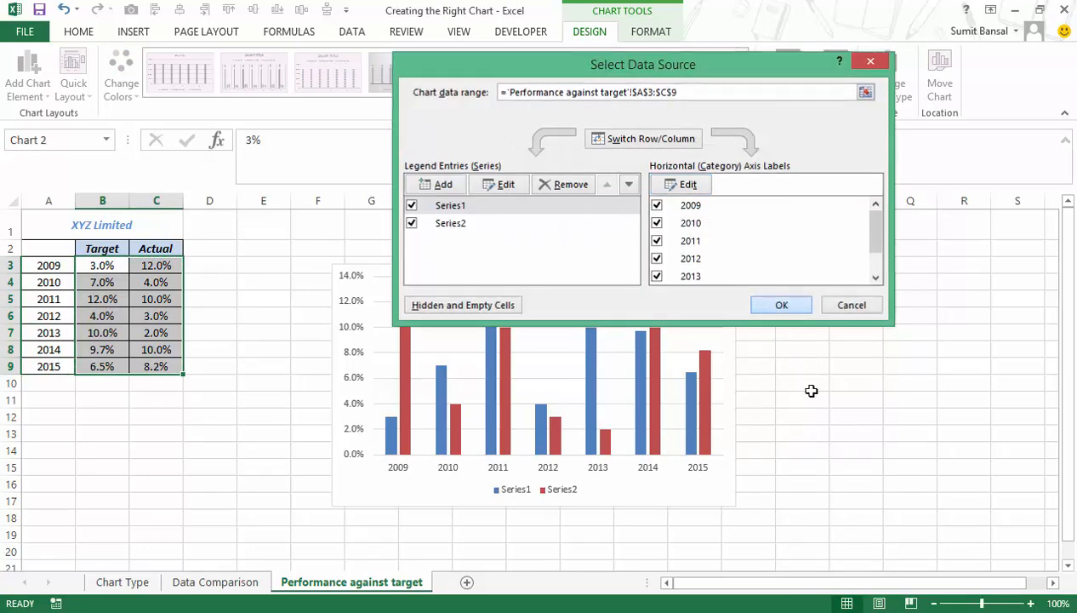
pyautogui.click(781, 305)
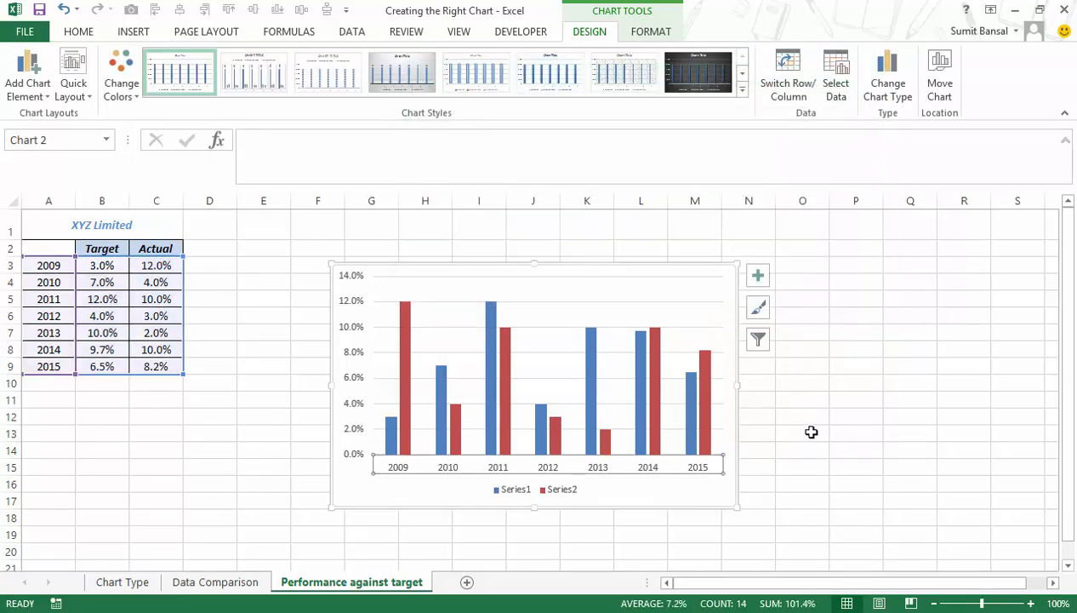
# Format the blue Target series with a series overlap of 100%.
pyautogui.click(298, 437)
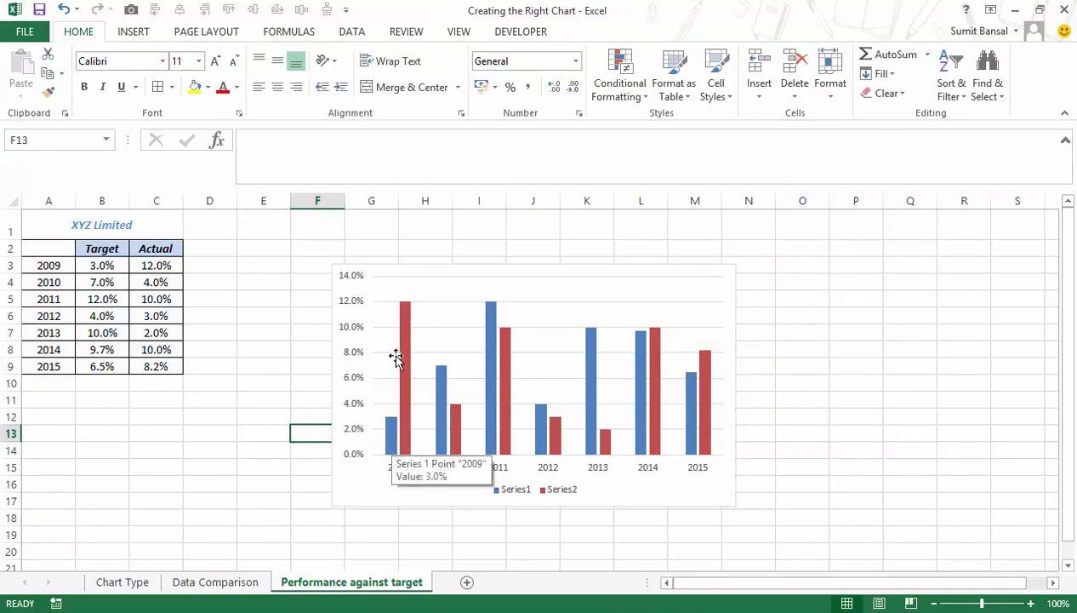
pyautogui.rightClick(394, 439)
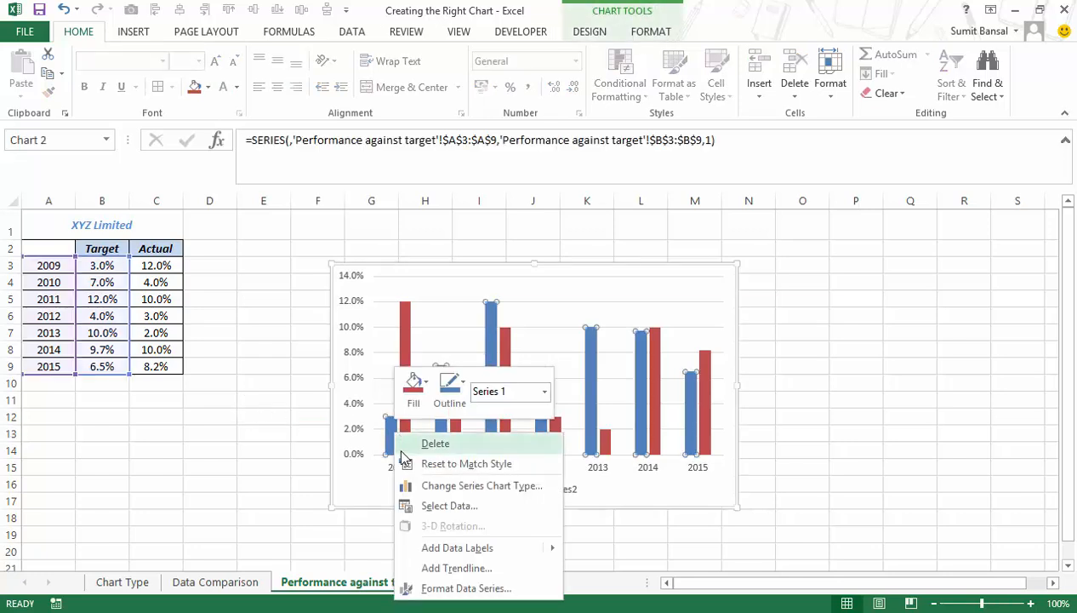
pyautogui.click(468, 587)
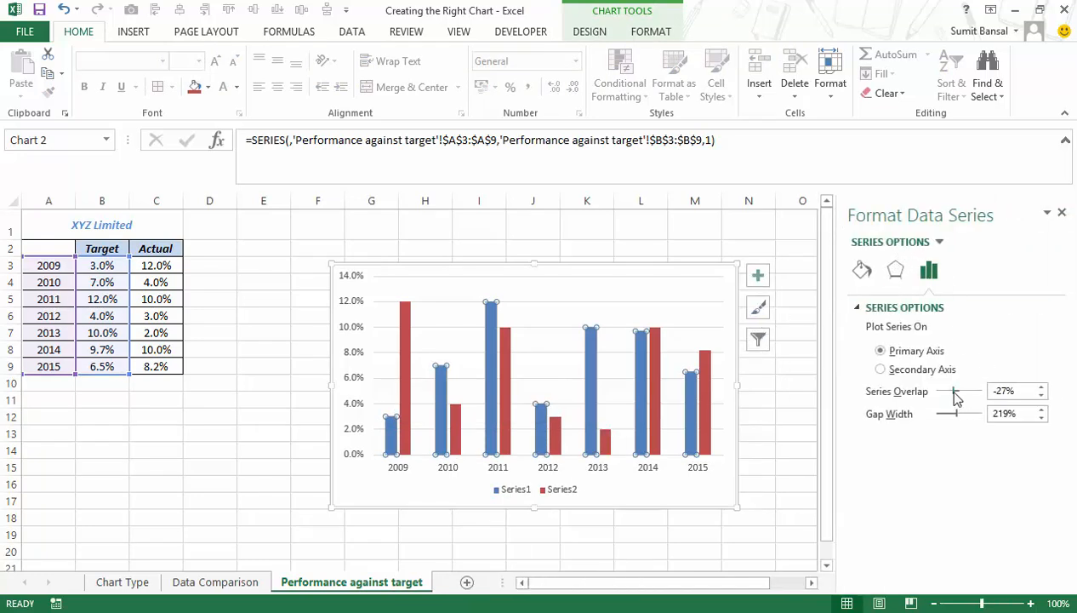
pyautogui.moveTo(957, 399); pyautogui.dragTo(984, 398)
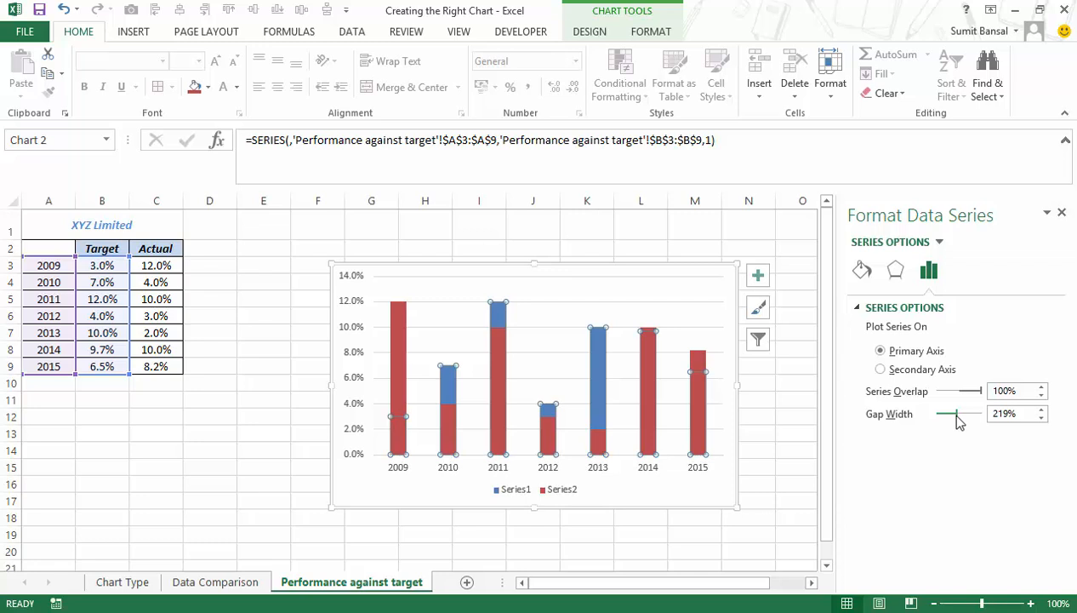
pyautogui.moveTo(957, 415); pyautogui.dragTo(964, 417)
# Plot the red Actual series on the secondary axis and set its gap width to 139%.
pyautogui.click(451, 387)
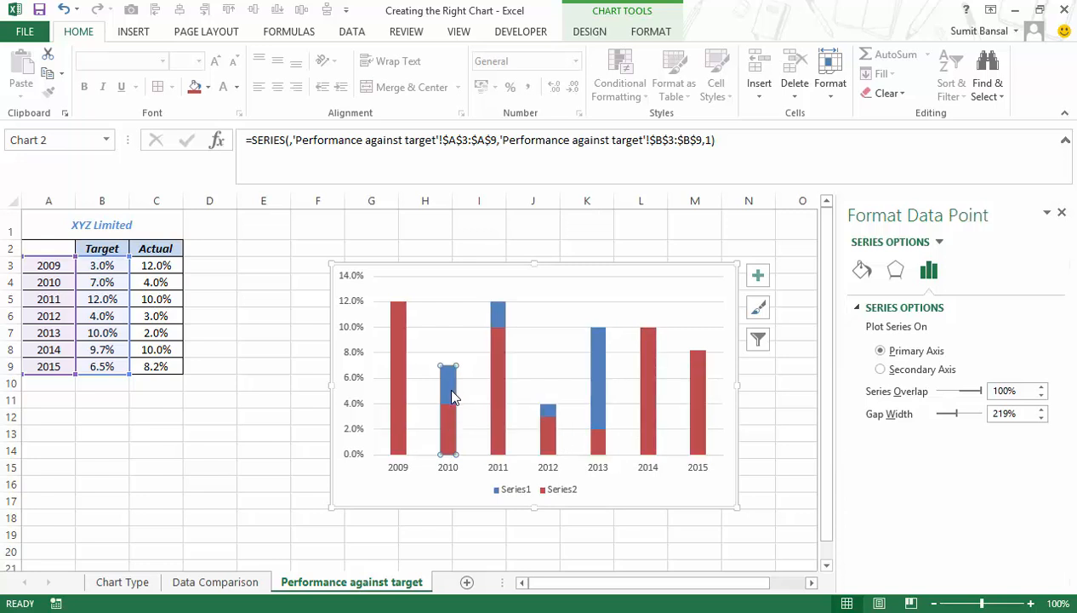
pyautogui.click(450, 428)
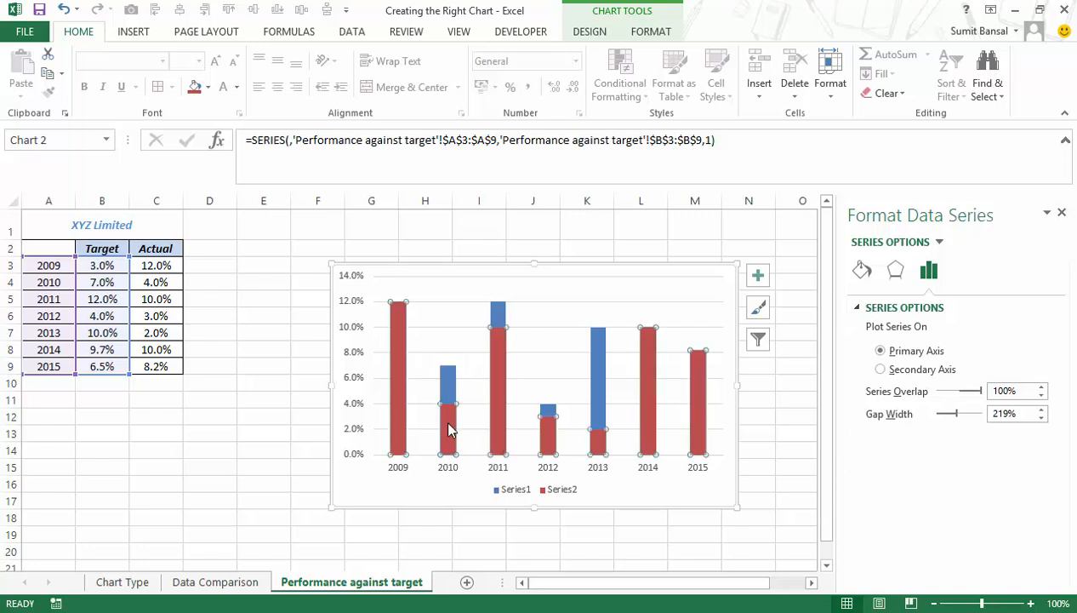
pyautogui.click(880, 369)
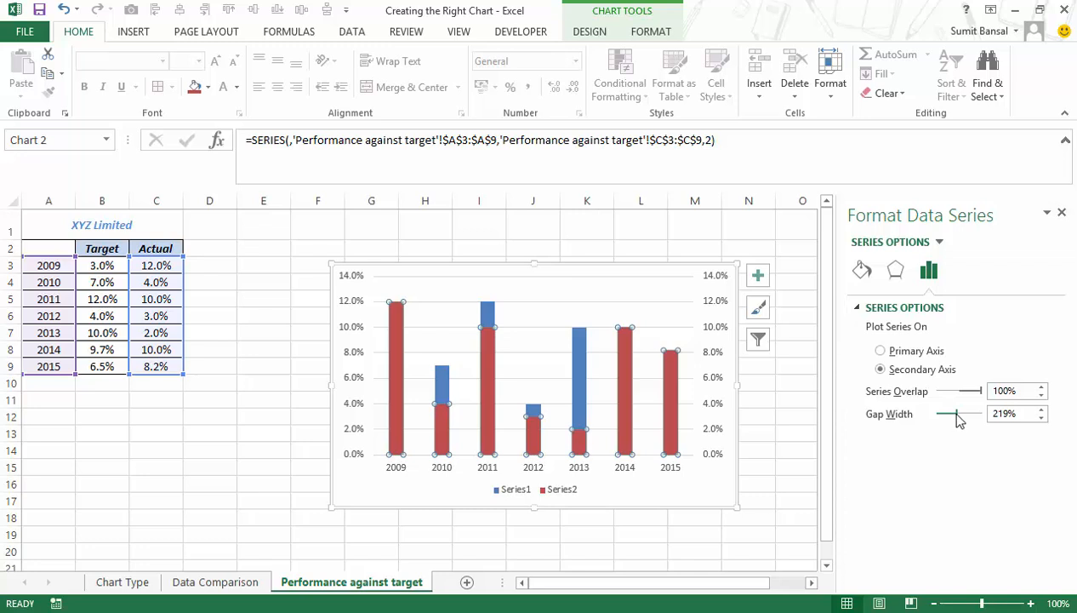
pyautogui.moveTo(952, 413); pyautogui.dragTo(950, 414)
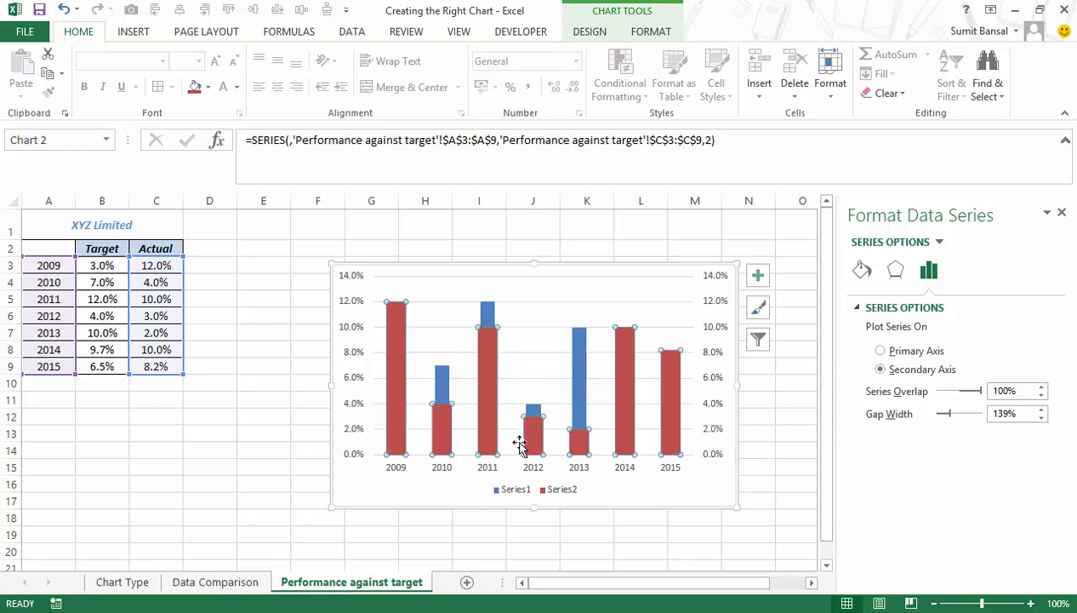
# Set the red Actual series' gap width to 100%.
pyautogui.moveTo(589, 429)
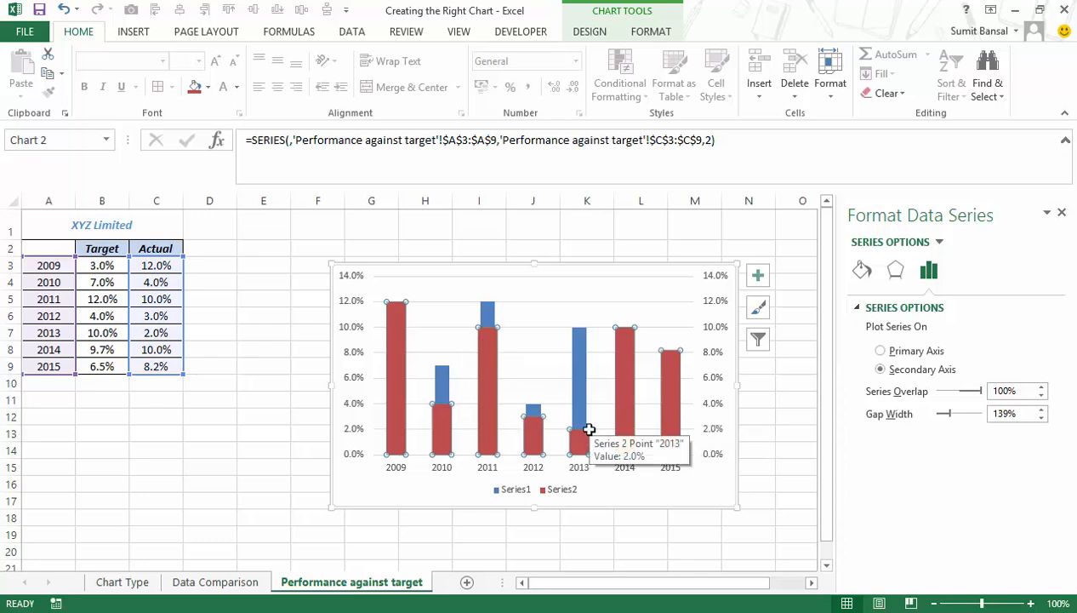
pyautogui.moveTo(396, 318)
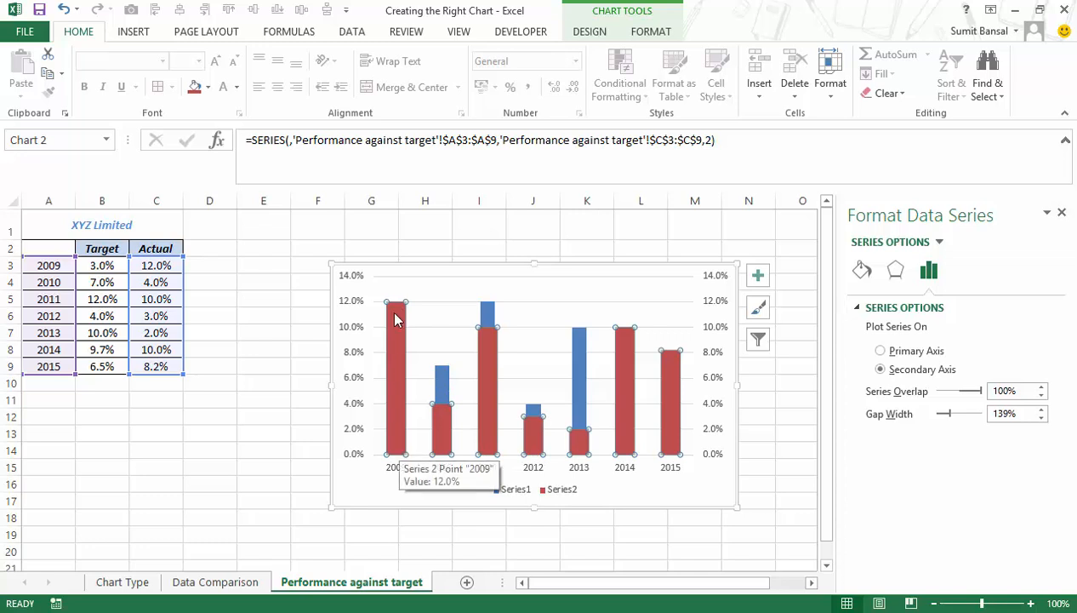
pyautogui.doubleClick(1015, 412)
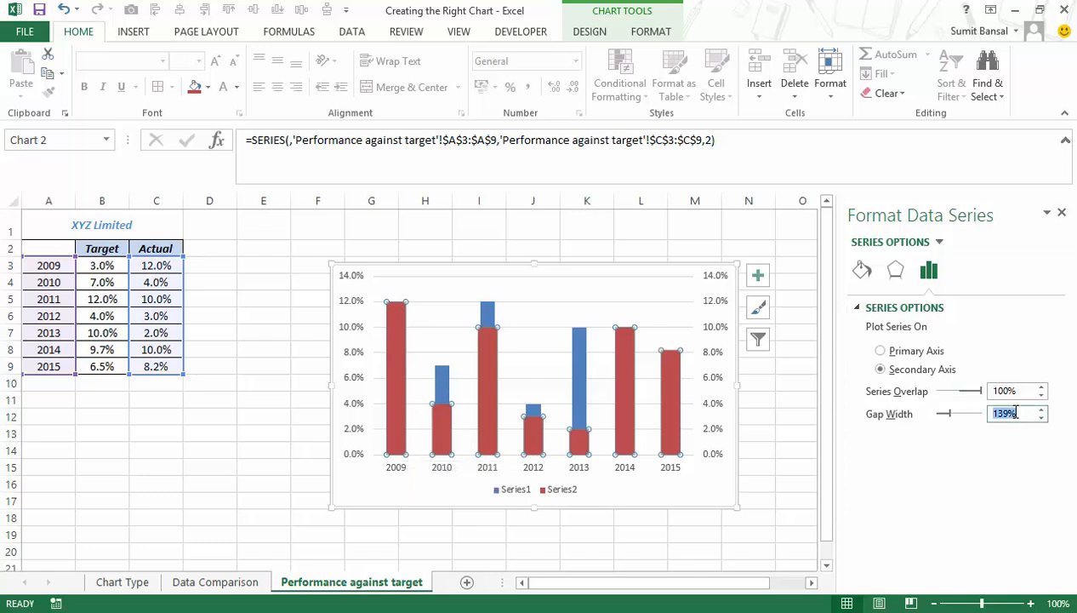
pyautogui.write('100')
# Widen the blue Target columns behind the Actual columns by setting their gap width to 43%.
pyautogui.click(486, 313)
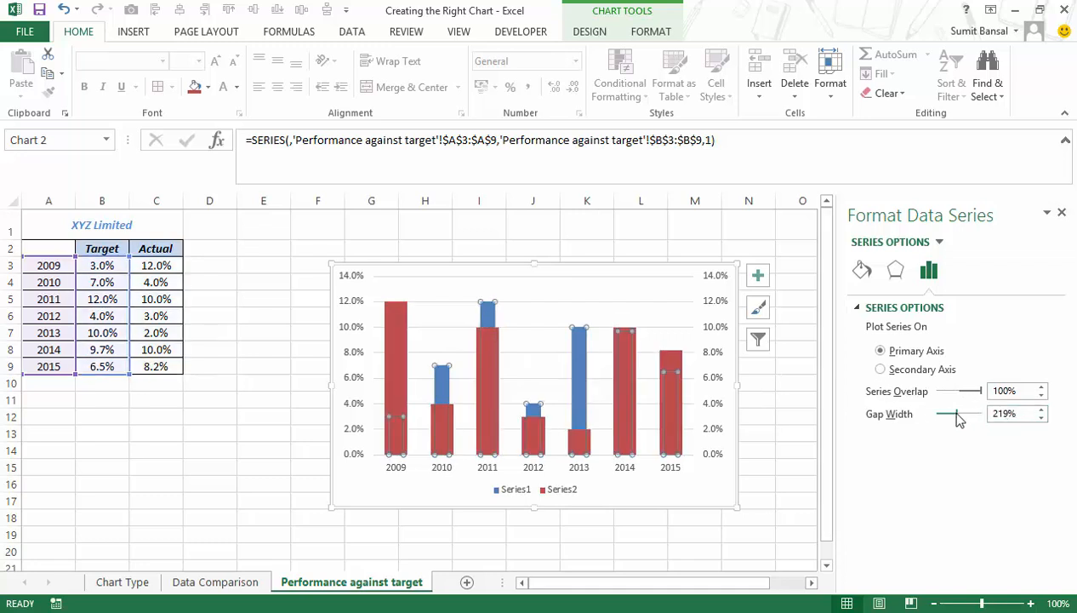
pyautogui.moveTo(959, 417); pyautogui.dragTo(947, 419)
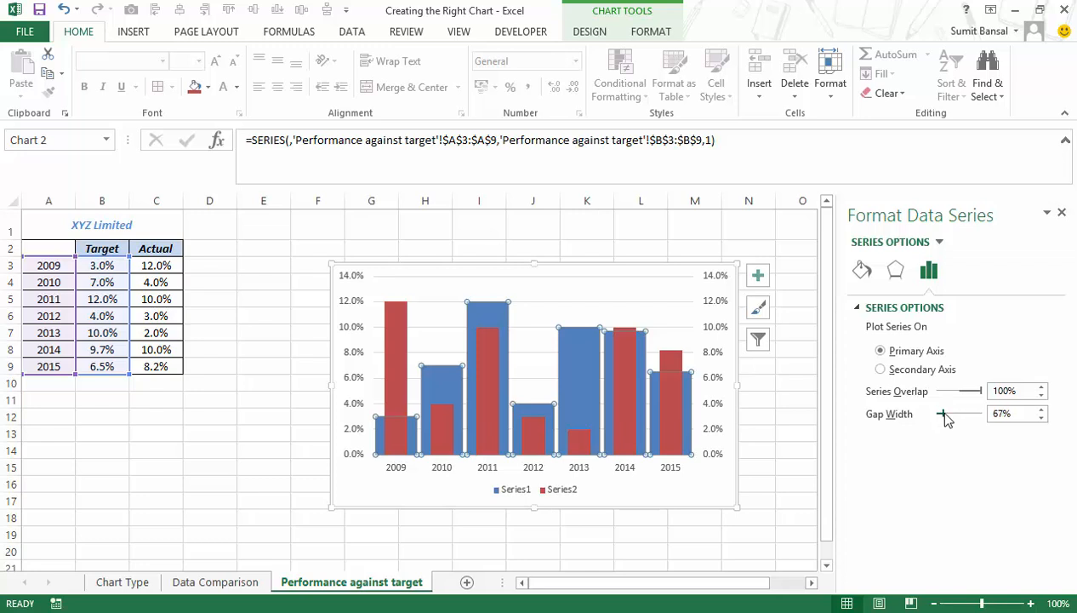
pyautogui.click(1039, 418)
pyautogui.click(1039, 418)
pyautogui.click(1040, 418)
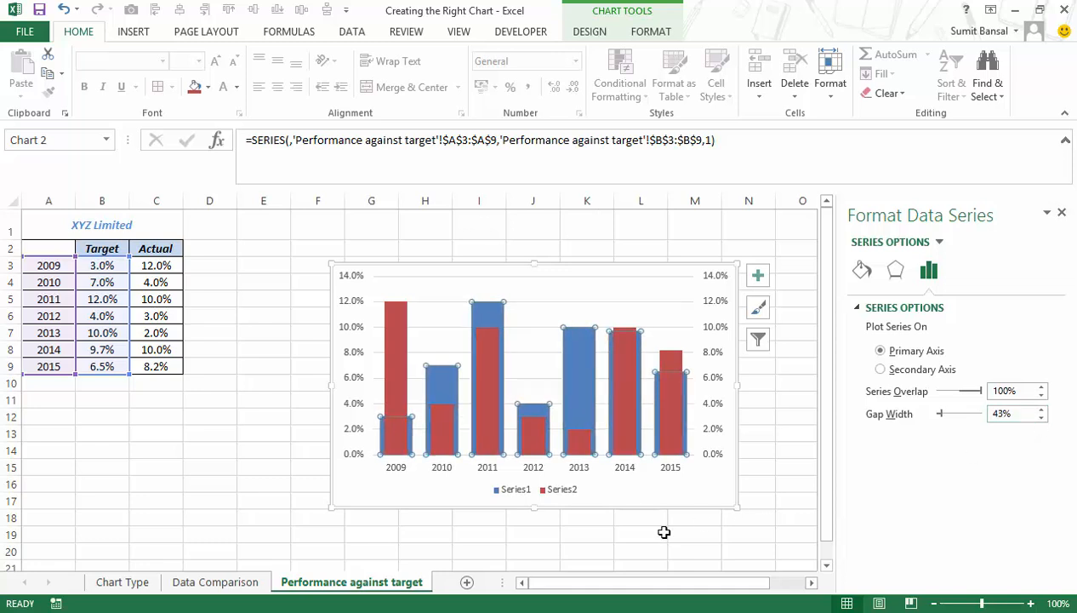
# Fill only the 2010 Target column with a light blue theme color.
pyautogui.rightClick(439, 377)
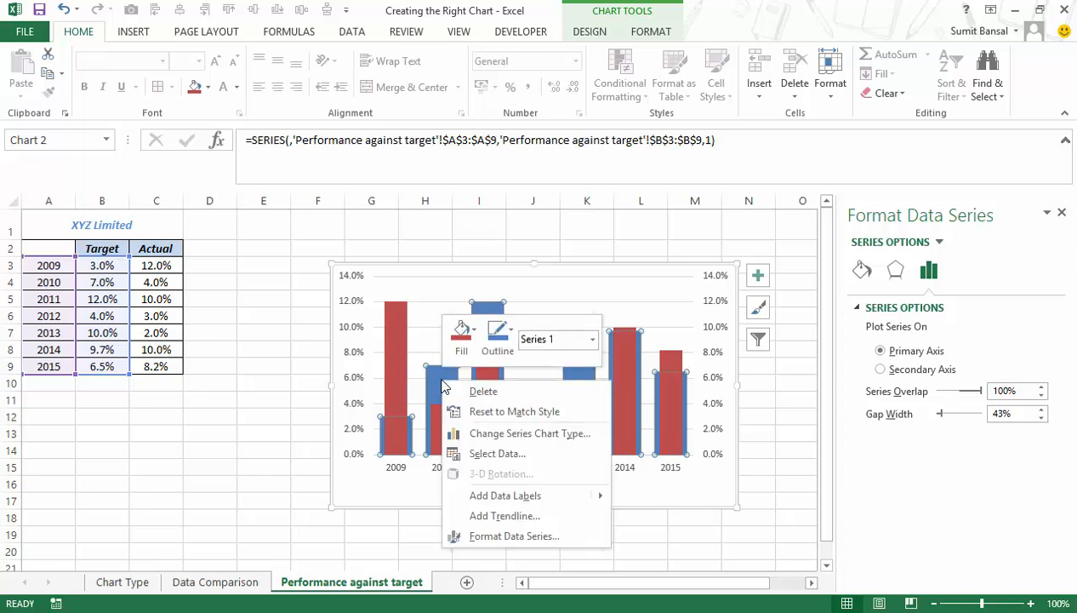
pyautogui.click(513, 355)
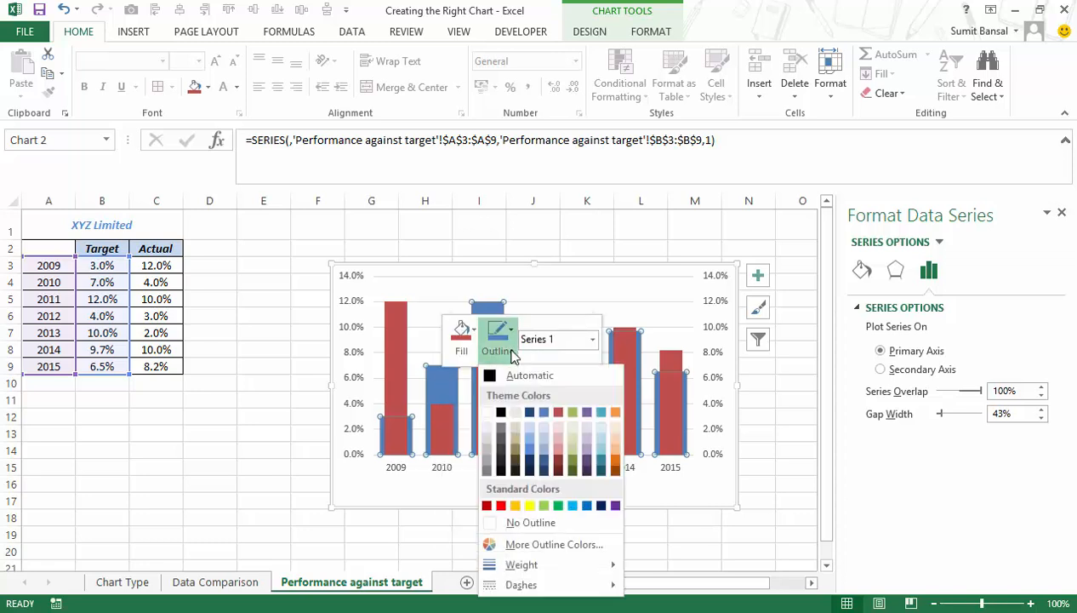
pyautogui.click(510, 355)
pyautogui.click(440, 385)
pyautogui.rightClick(439, 383)
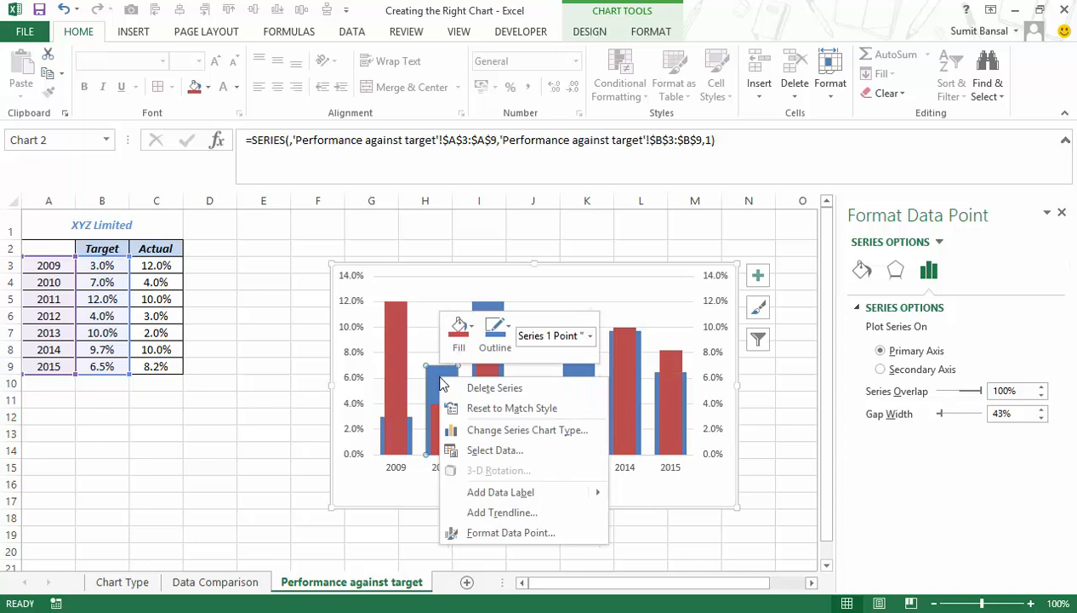
pyautogui.click(437, 528)
pyautogui.click(862, 270)
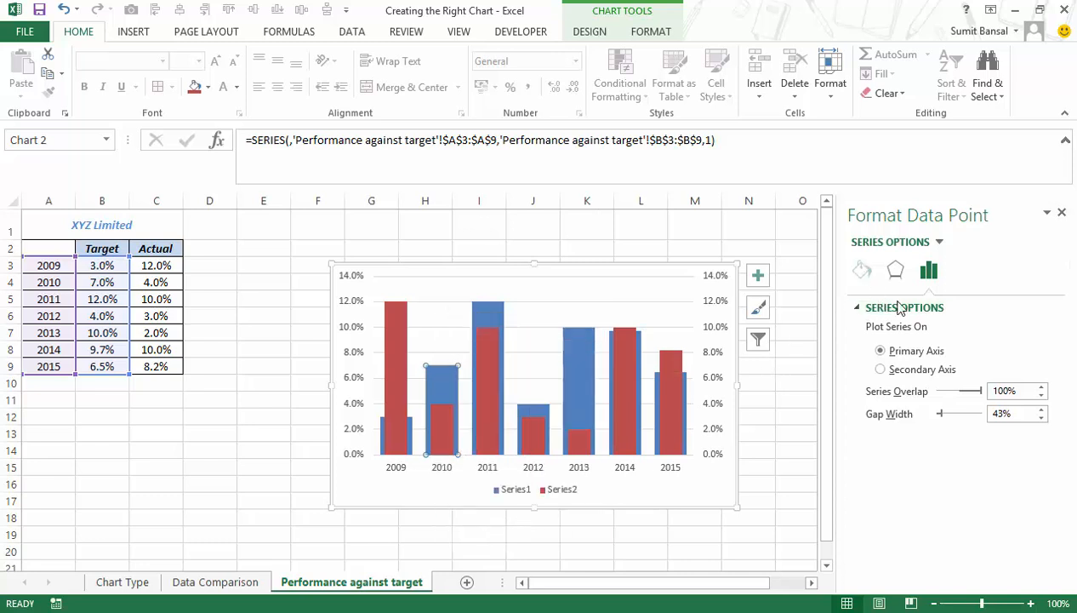
pyautogui.click(860, 308)
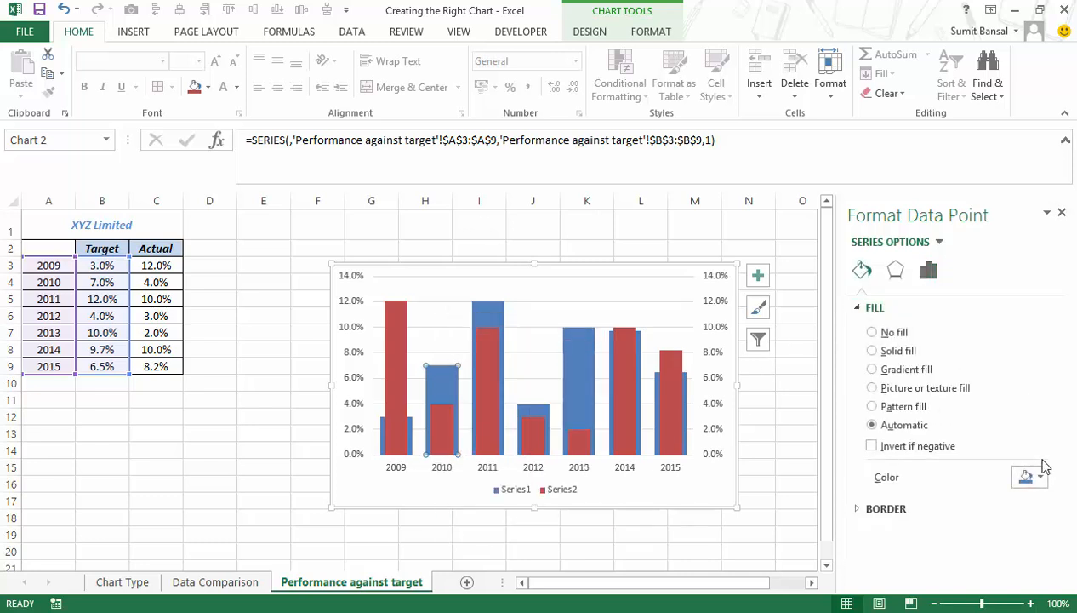
pyautogui.click(1030, 477)
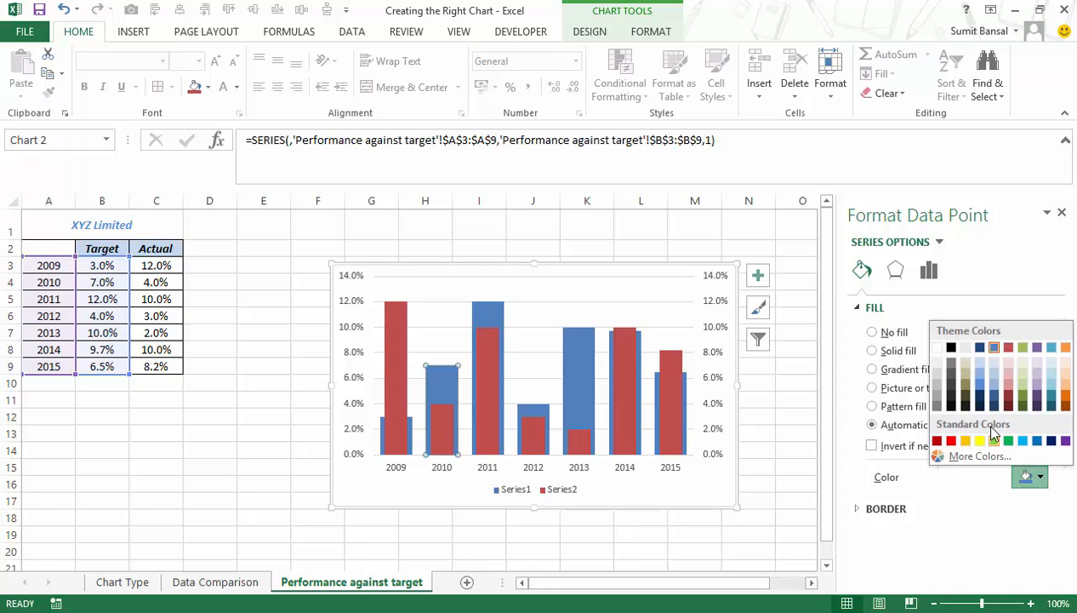
pyautogui.click(980, 366)
# Fill the whole Target series with a solid light blue theme color at 36% transparency.
pyautogui.click(578, 350)
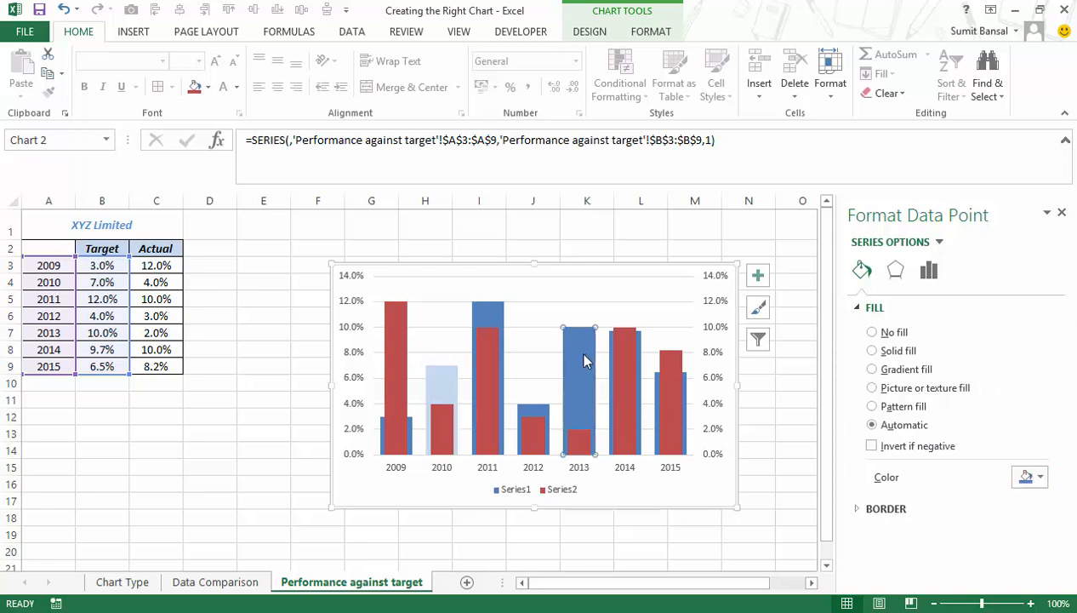
pyautogui.click(489, 301)
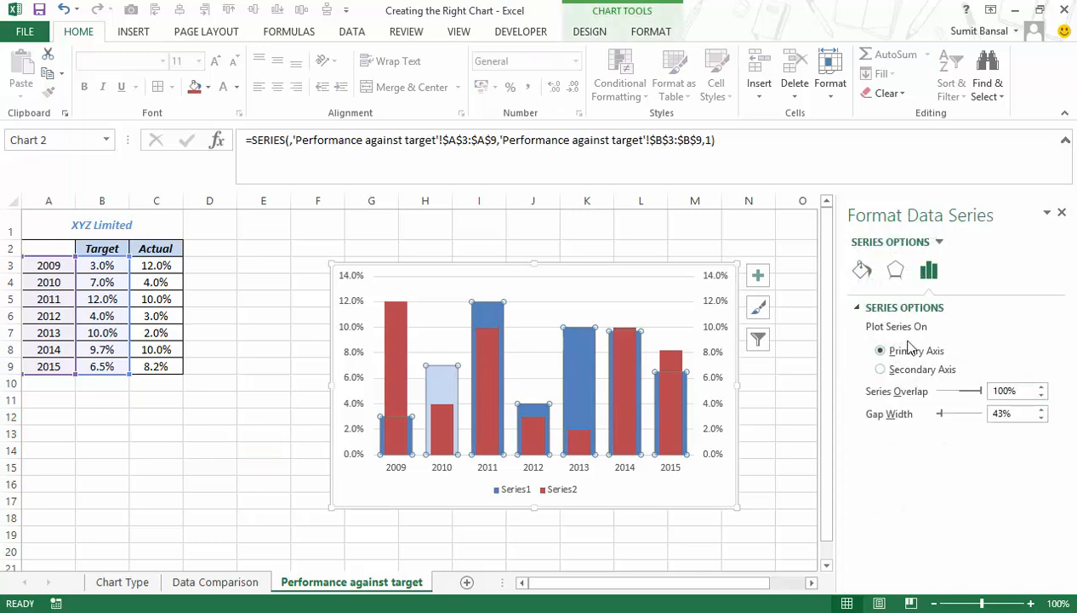
pyautogui.click(862, 270)
pyautogui.click(1029, 476)
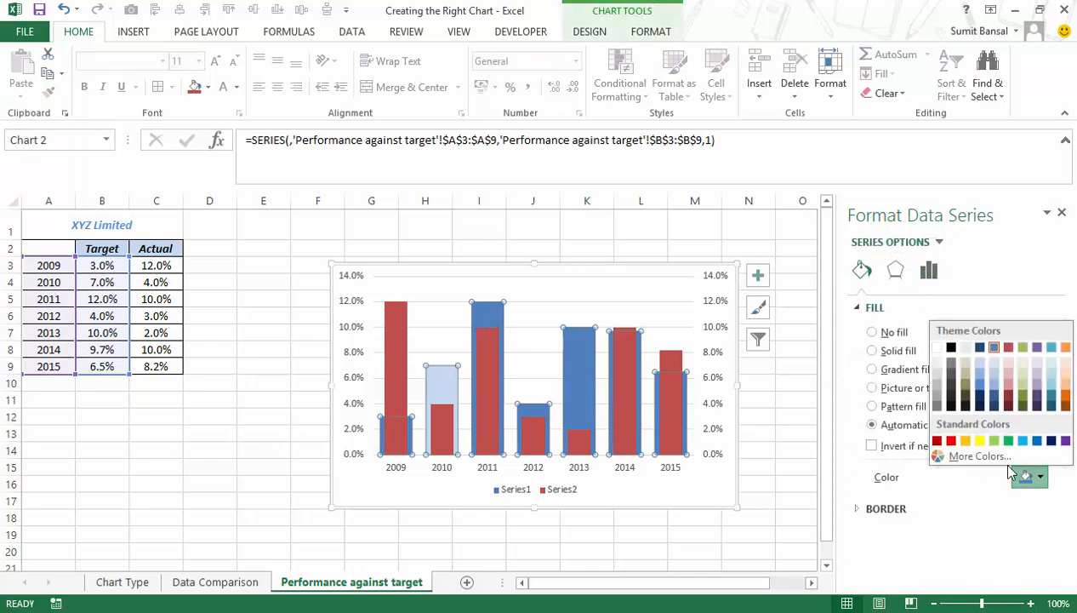
pyautogui.click(980, 362)
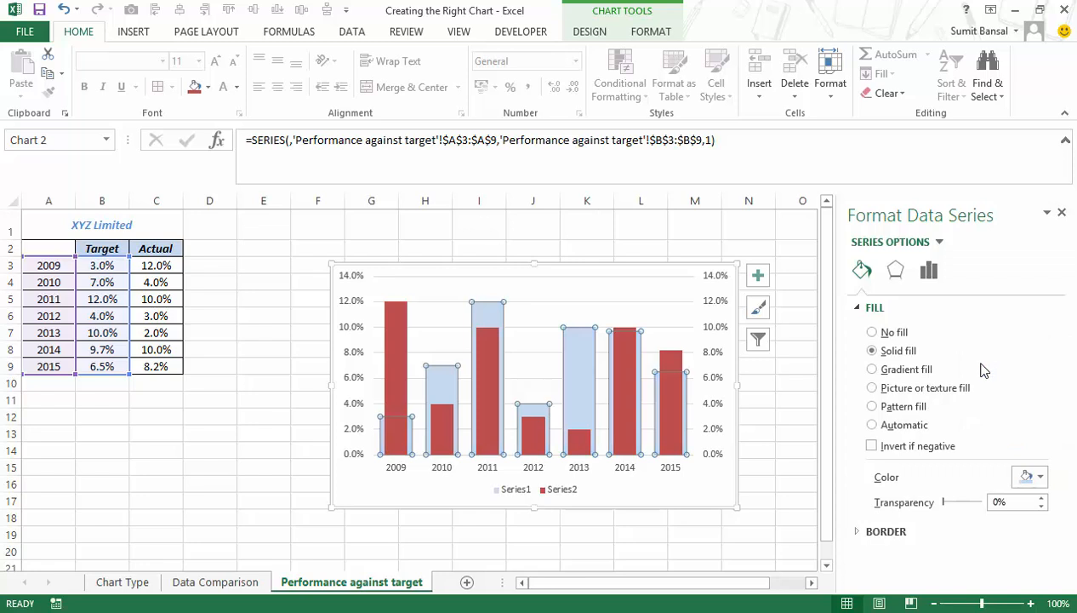
pyautogui.click(959, 503)
pyautogui.click(257, 464)
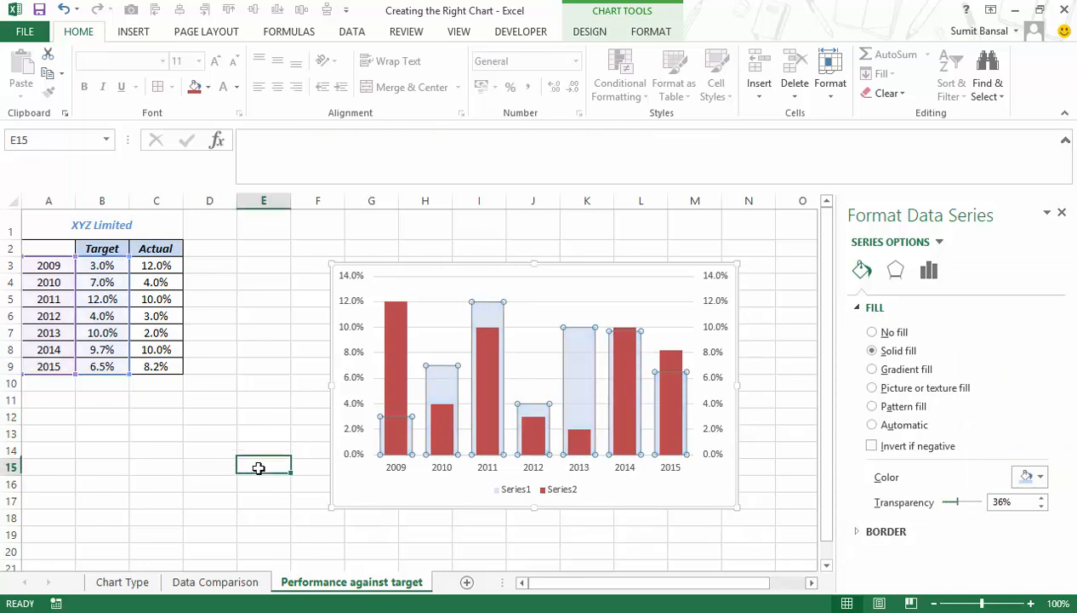
# Give the Target series a solid dark blue border and close the series formatting options.
pyautogui.click(444, 379)
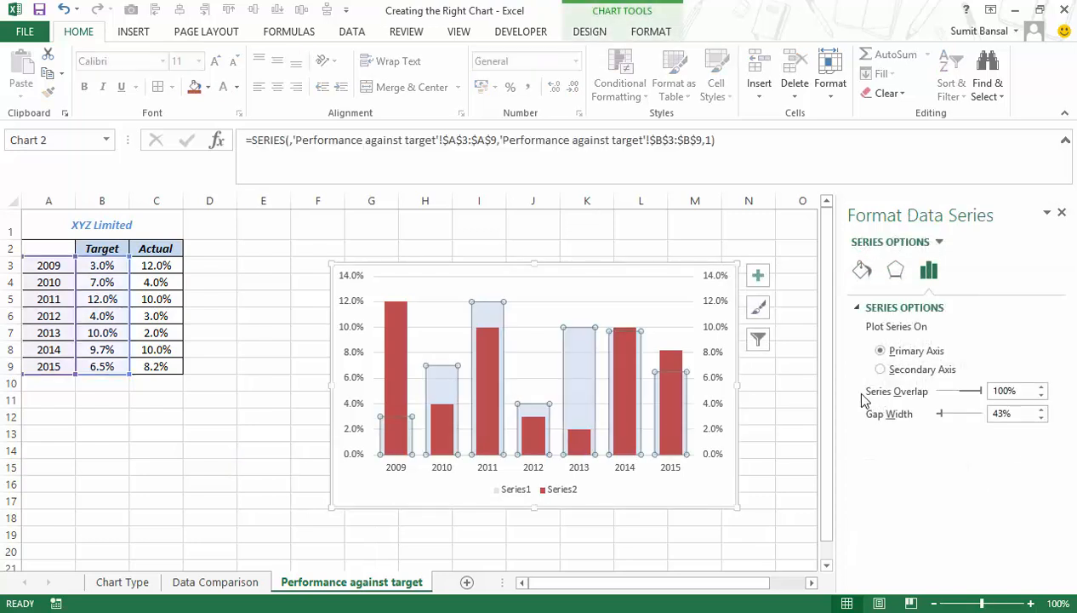
pyautogui.click(862, 271)
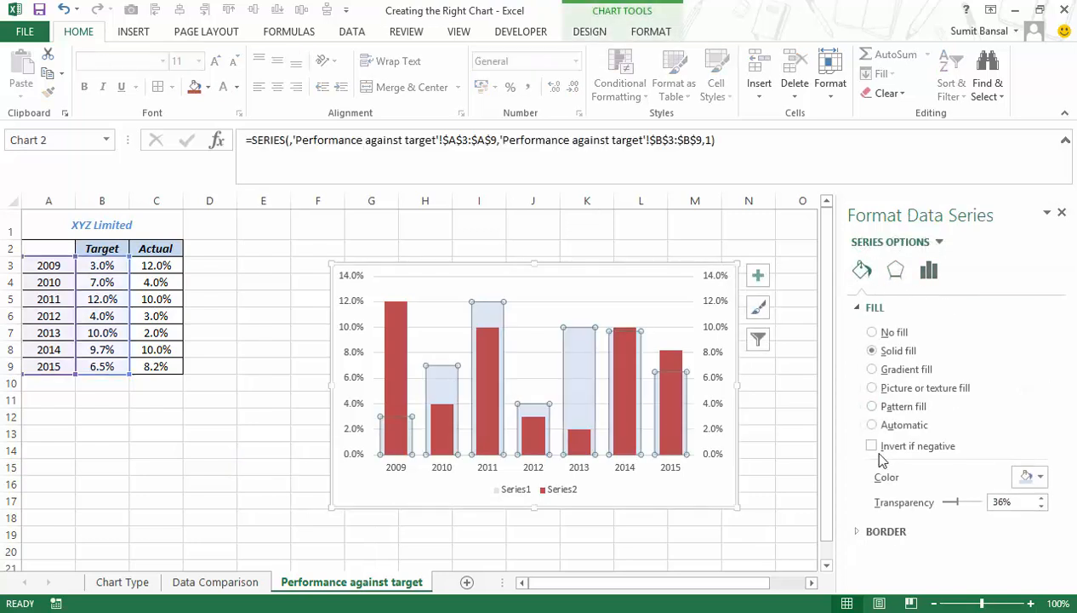
pyautogui.click(858, 528)
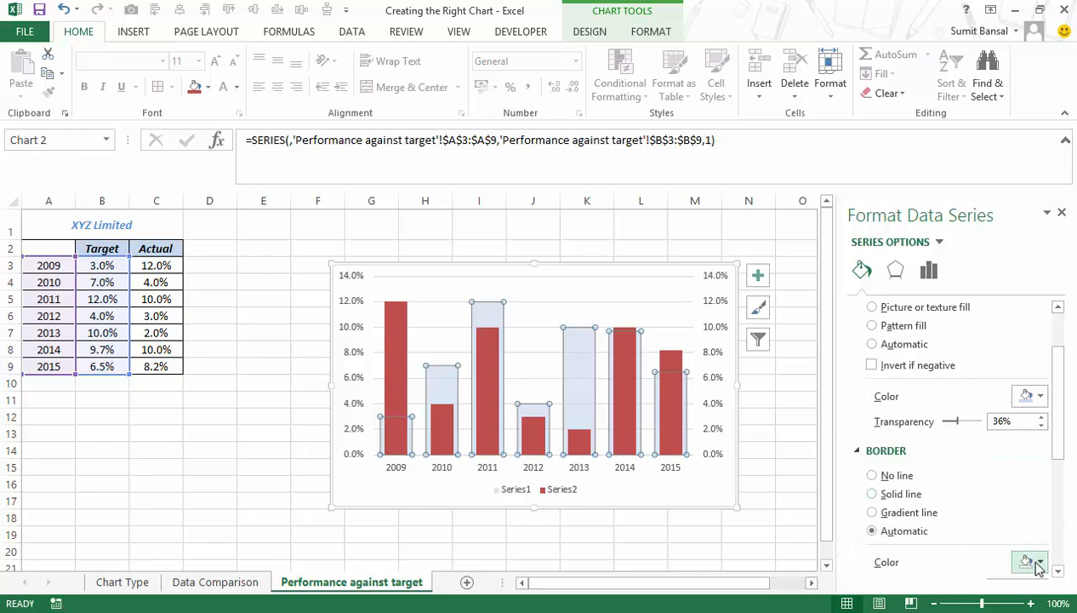
pyautogui.click(1030, 562)
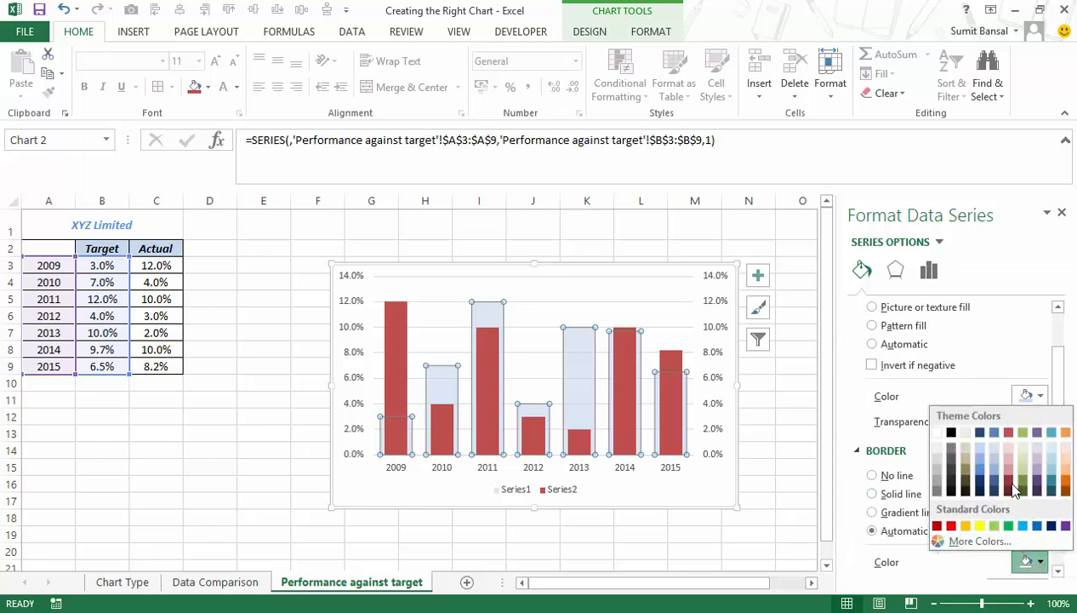
pyautogui.click(980, 479)
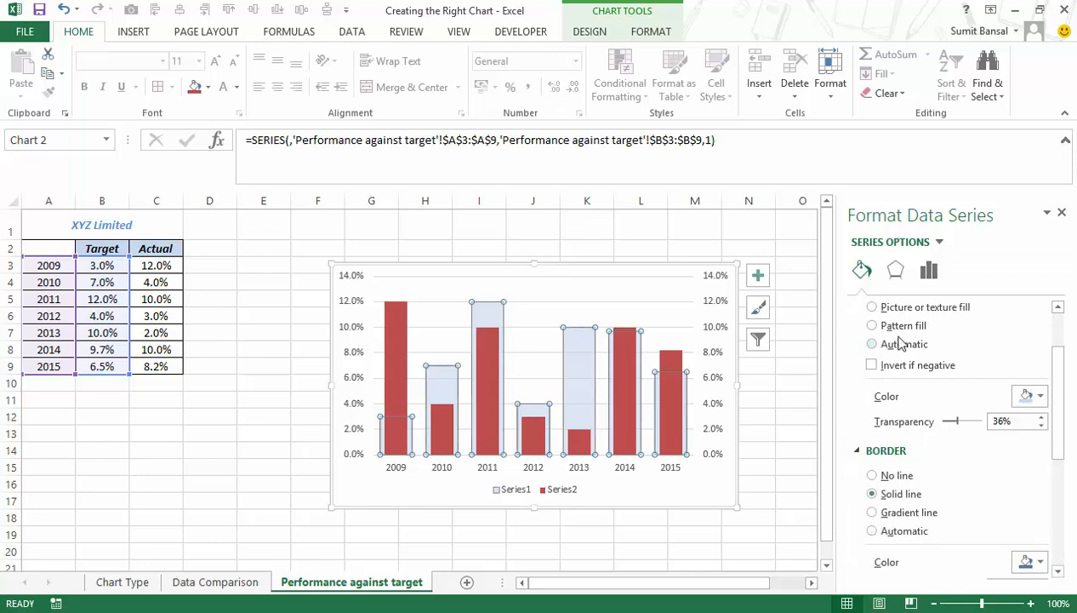
pyautogui.click(1061, 211)
pyautogui.click(847, 384)
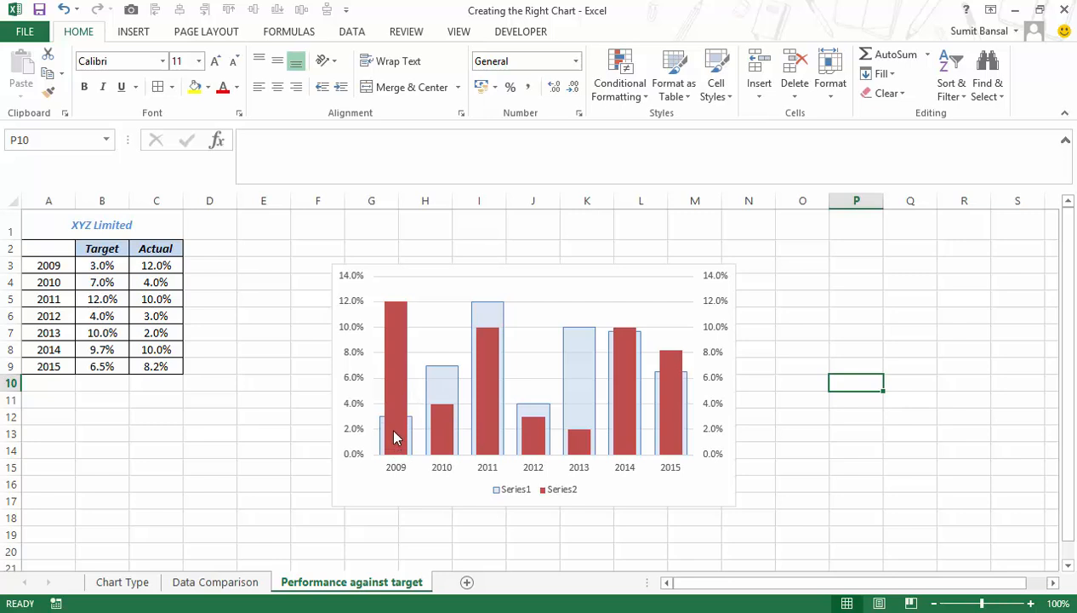
# Change the 2009 Actual value in C3 to 1.5%.
pyautogui.moveTo(400, 330)
pyautogui.moveTo(439, 372)
pyautogui.click(144, 265)
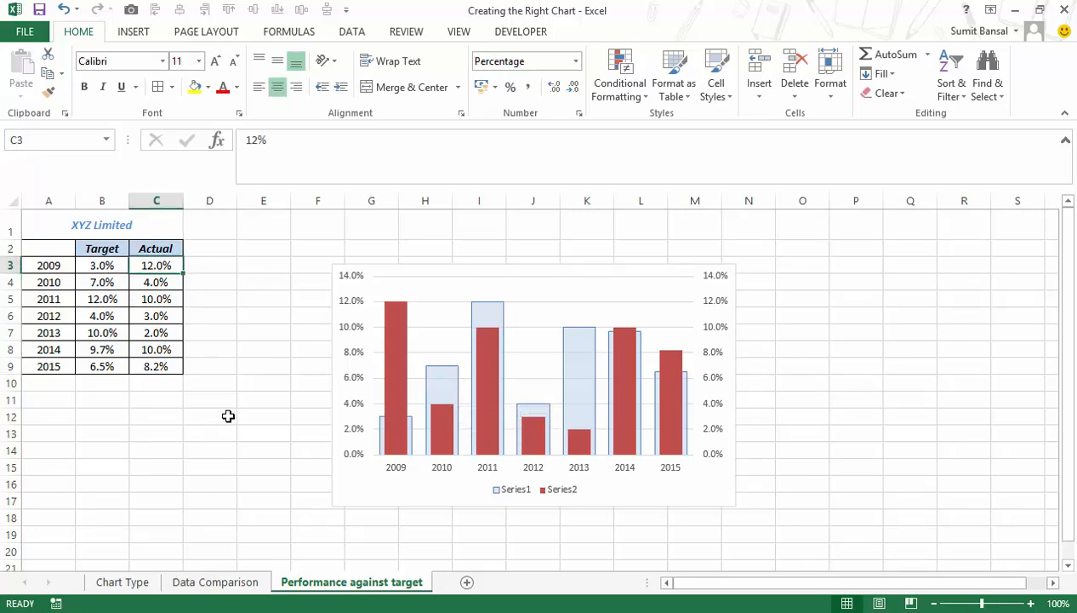
pyautogui.write('1.5')
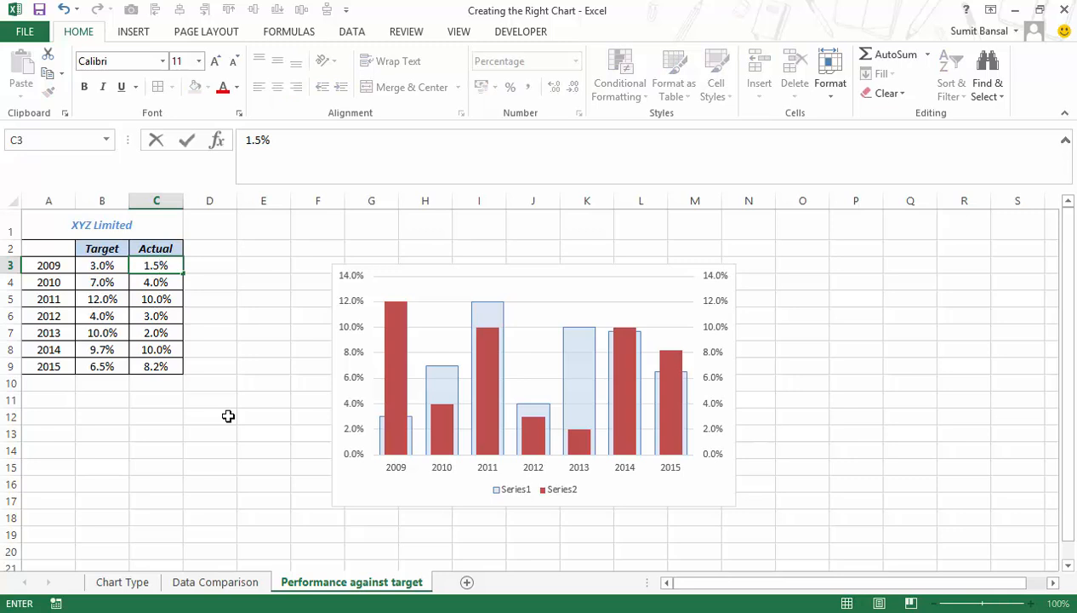
pyautogui.press('Return')
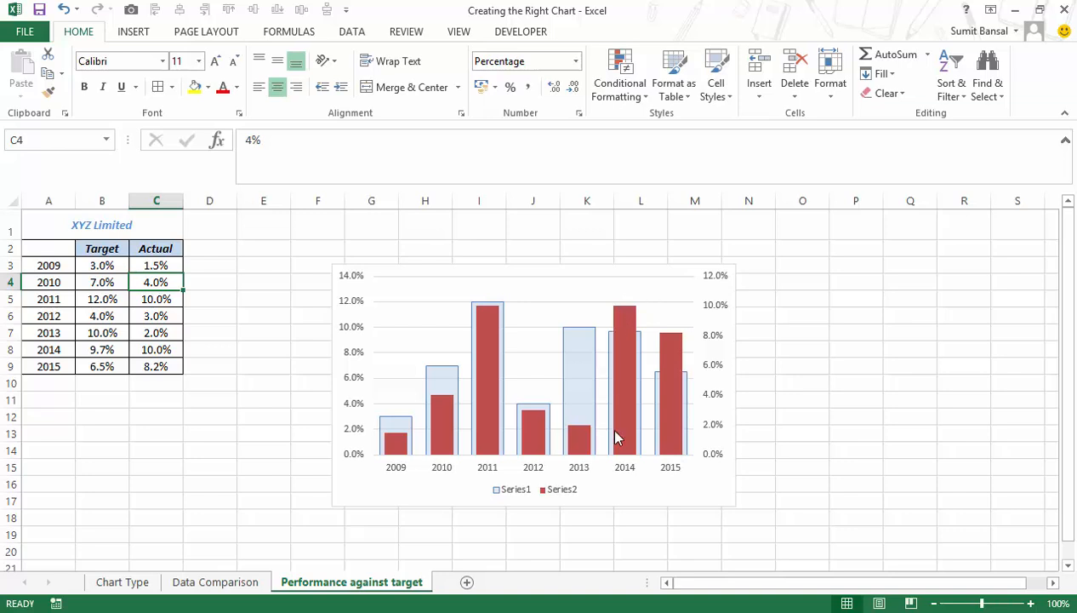
# Delete the overlapping target-versus-actual column chart from the sheet.
pyautogui.moveTo(597, 404)
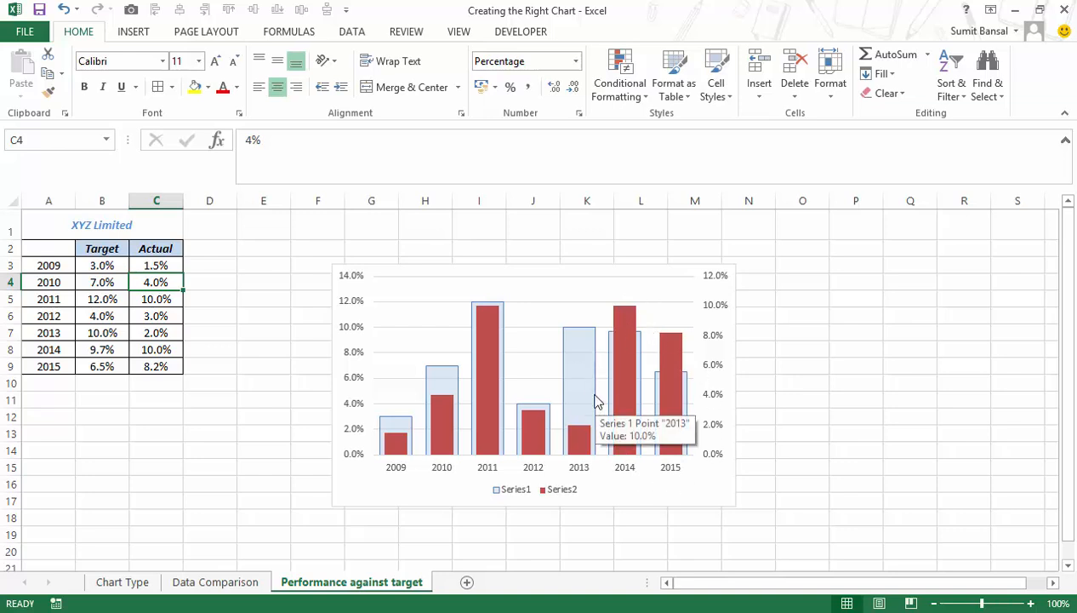
pyautogui.moveTo(435, 422)
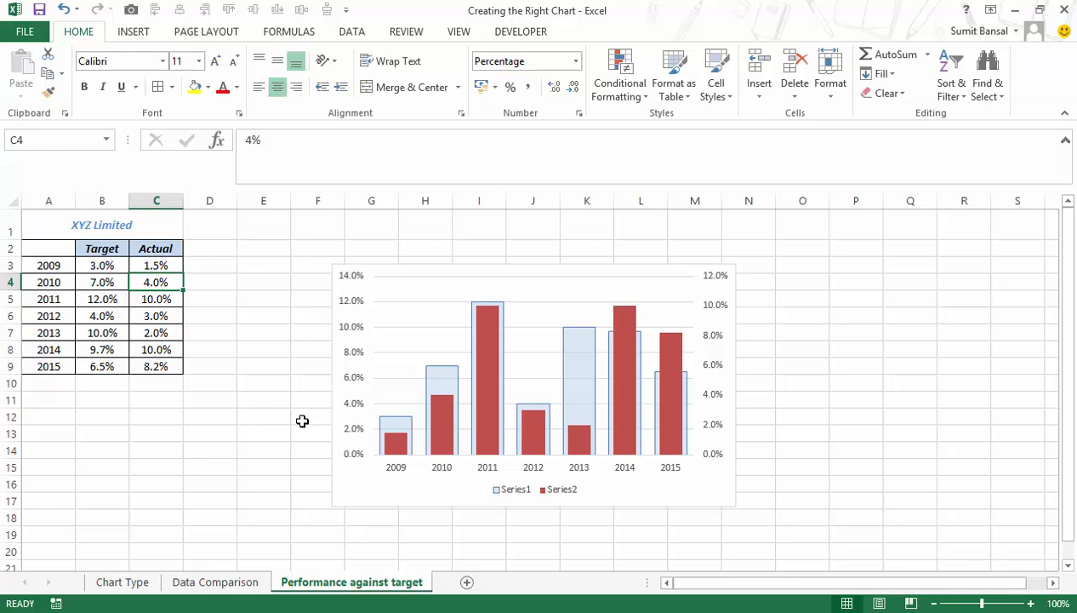
pyautogui.click(394, 269)
pyautogui.press('Delete')
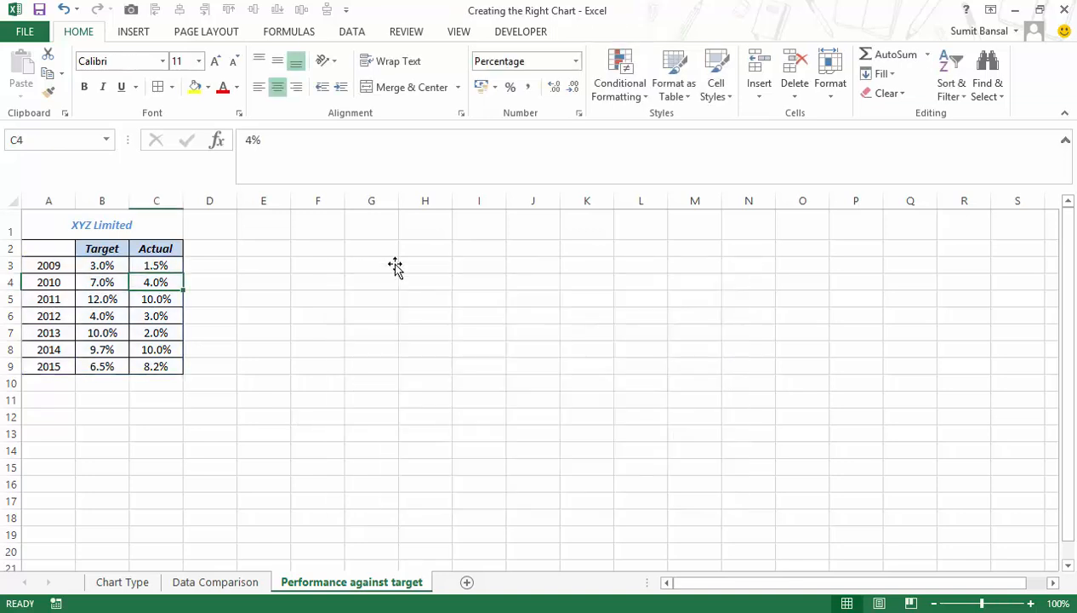
pyautogui.click(263, 315)
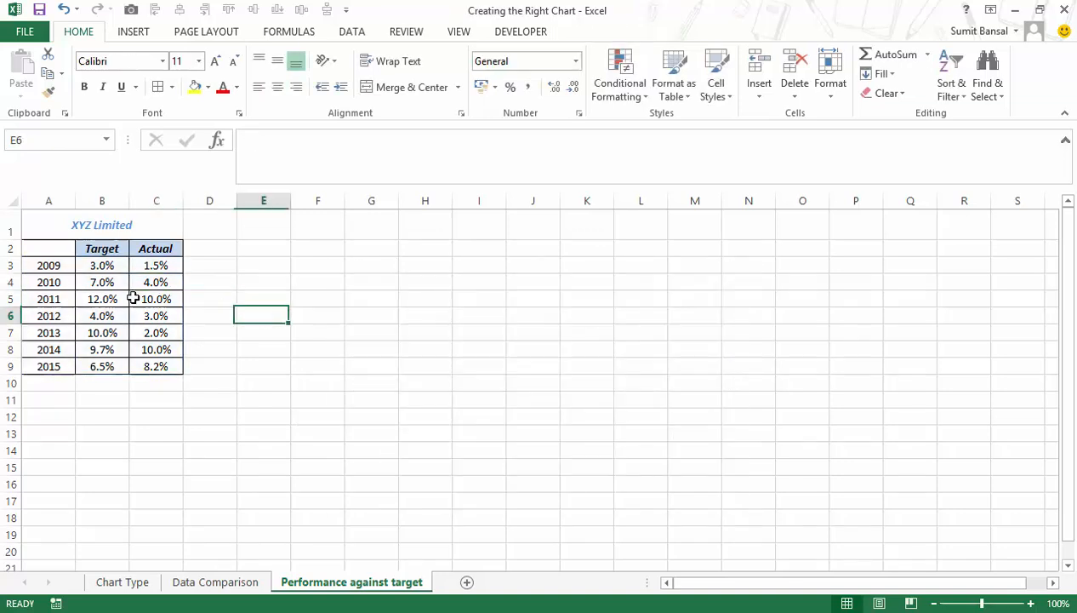
# Insert an empty clustered column chart on the Performance against target sheet.
pyautogui.click(133, 32)
pyautogui.click(471, 54)
pyautogui.click(477, 108)
# Copy the percentages in B3:C9 into the new empty chart and move the chart closer to the data table.
pyautogui.moveTo(96, 264); pyautogui.dragTo(159, 370)
pyautogui.hotkey('ctrl', 'c')
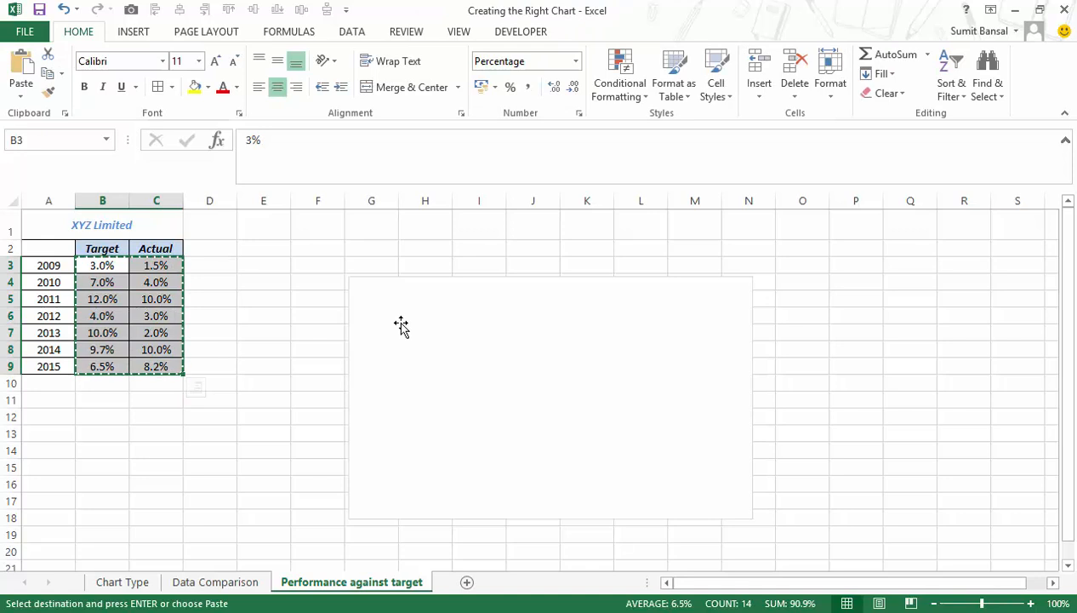
pyautogui.click(400, 323)
pyautogui.hotkey('ctrl', 'v')
pyautogui.moveTo(450, 275); pyautogui.dragTo(382, 227)
# Set the chart's horizontal axis labels to the years in A3:A9.
pyautogui.click(349, 459)
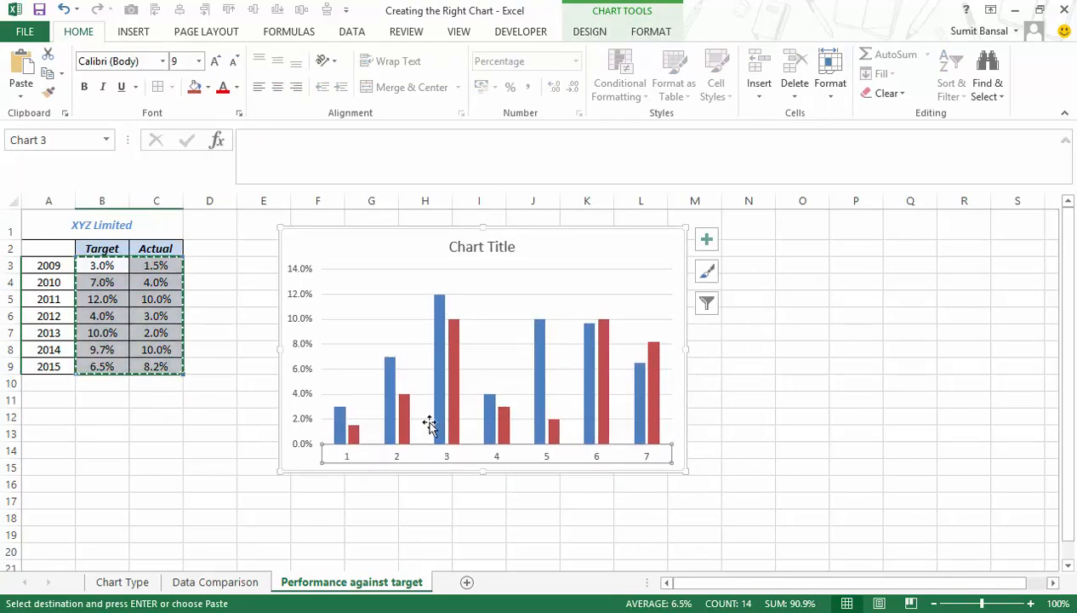
pyautogui.click(590, 31)
pyautogui.click(839, 85)
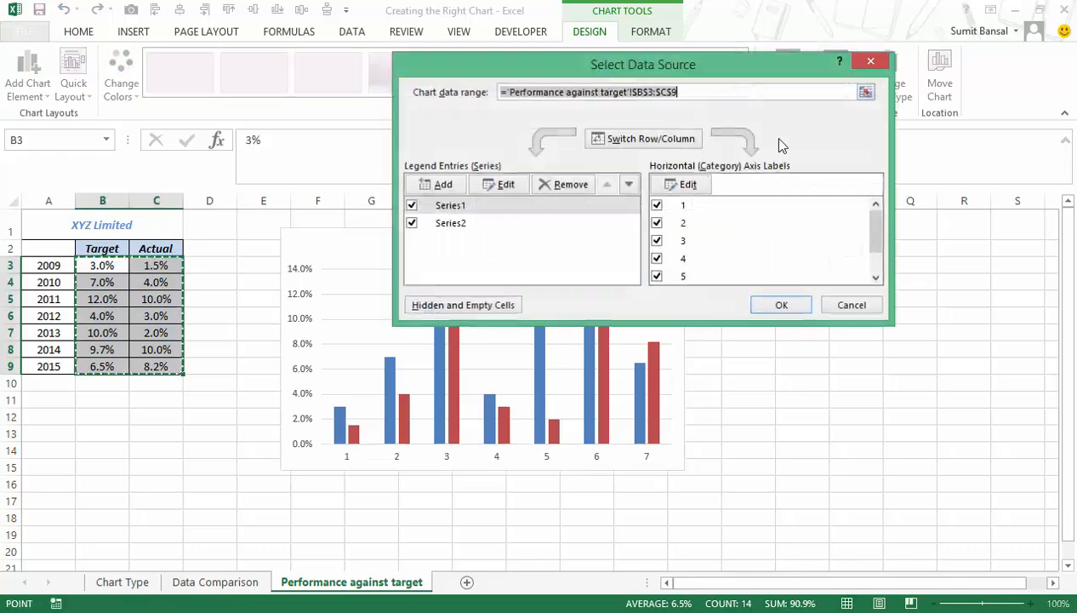
pyautogui.click(682, 184)
pyautogui.moveTo(38, 270); pyautogui.dragTo(47, 368)
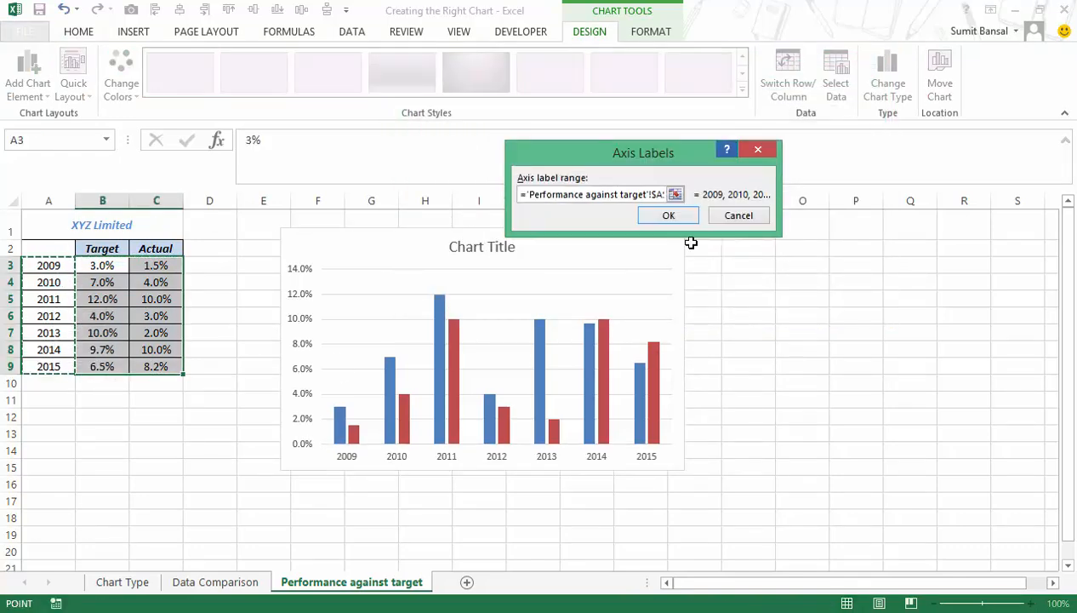
pyautogui.click(681, 218)
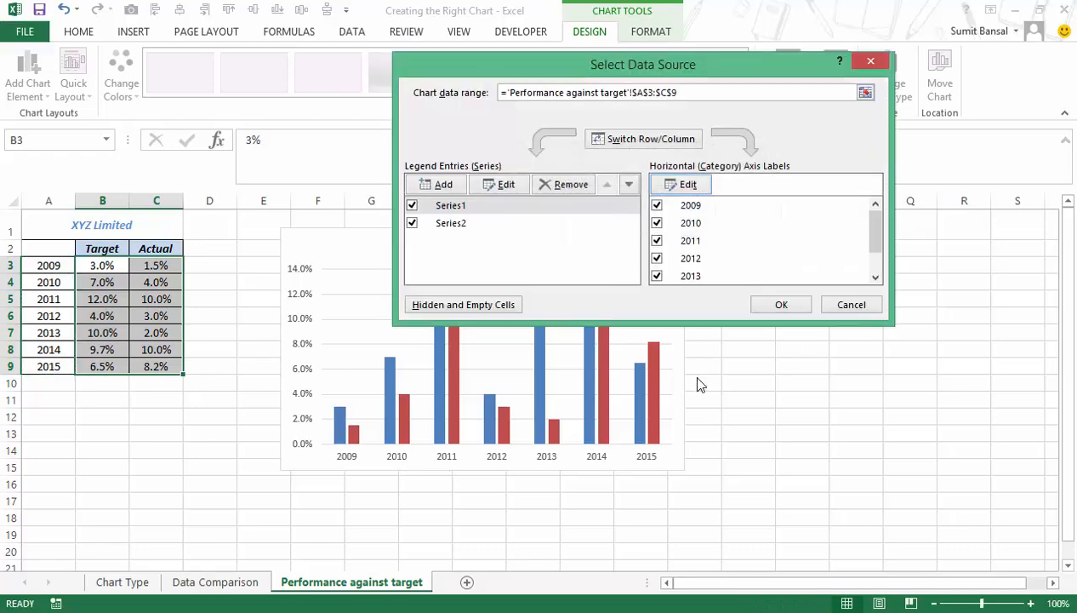
pyautogui.click(782, 308)
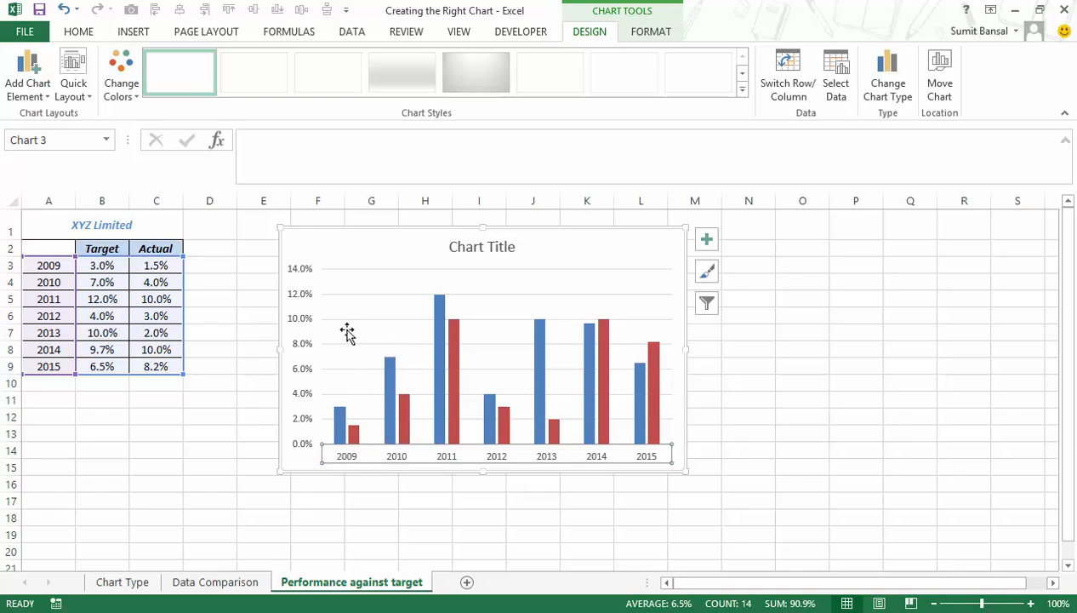
# Try showing the Actual series as a stacked line with markers, and undo the chart type change.
pyautogui.click(342, 421)
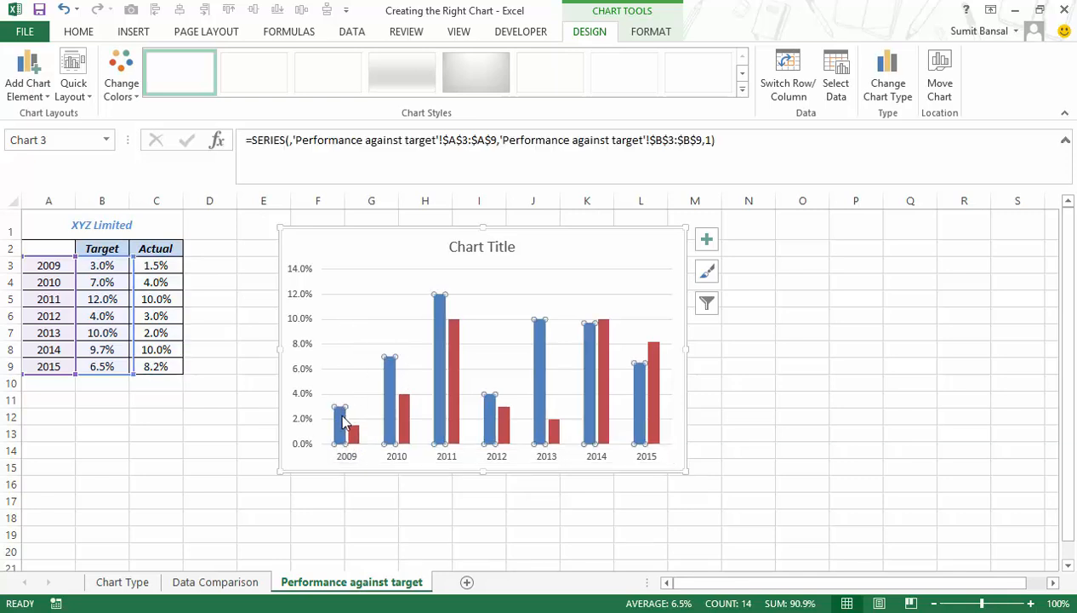
pyautogui.rightClick(343, 420)
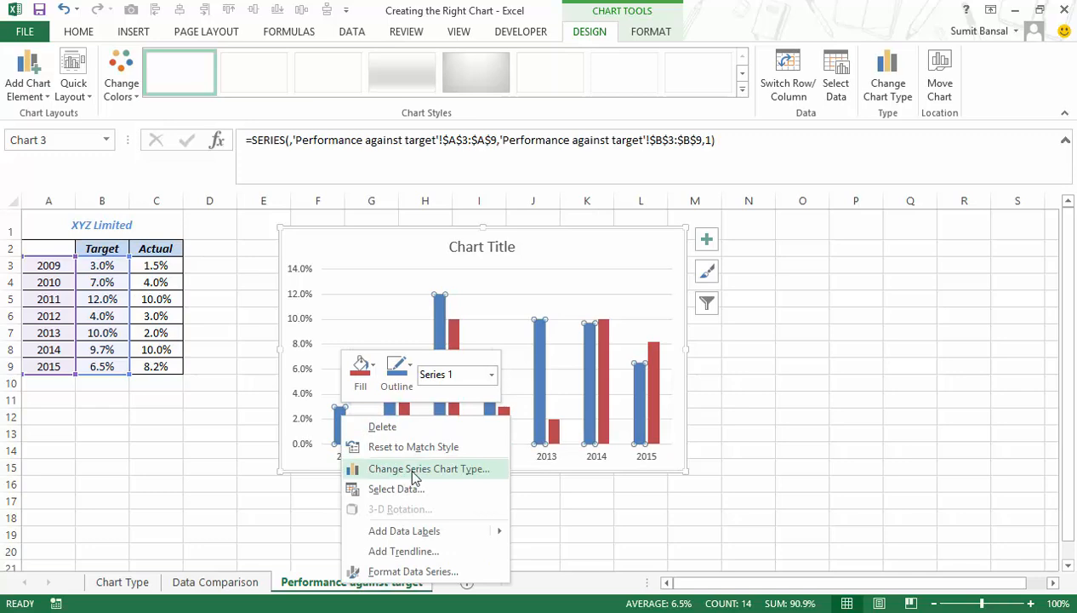
pyautogui.click(415, 469)
pyautogui.moveTo(408, 26); pyautogui.dragTo(765, 26)
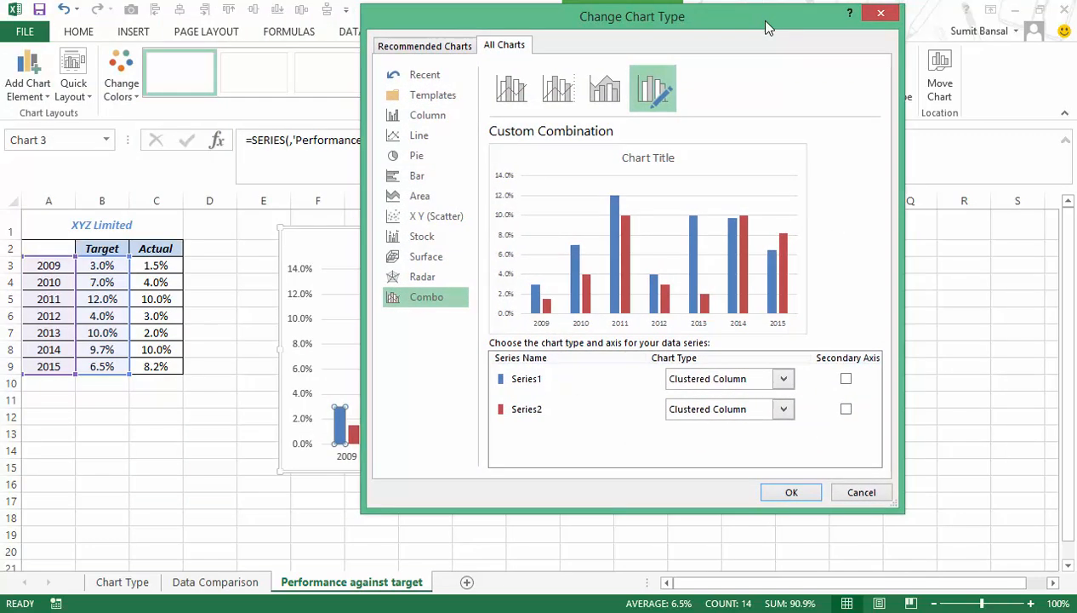
pyautogui.click(784, 409)
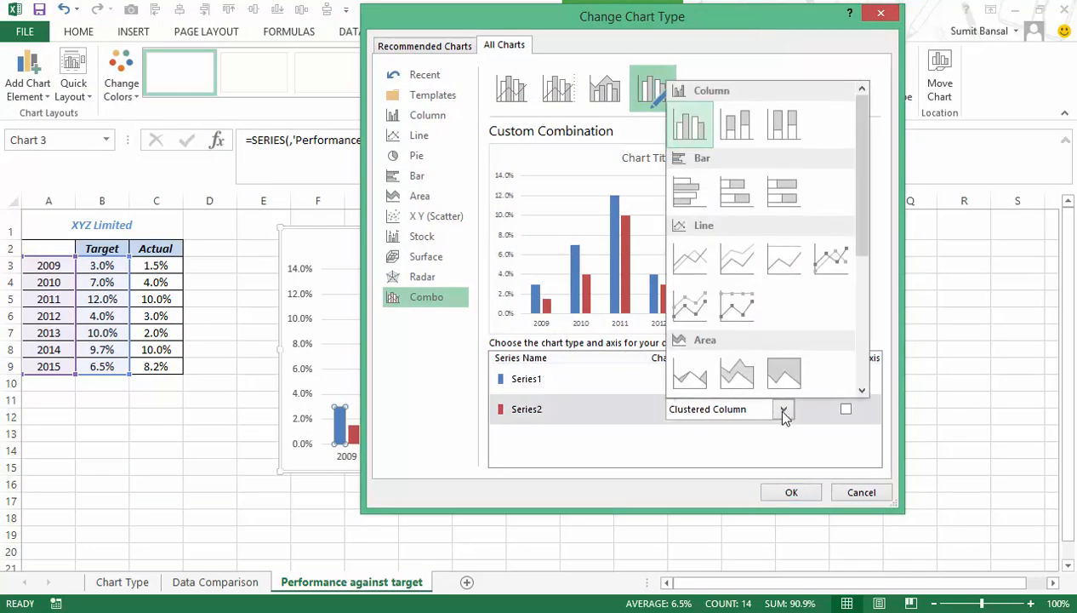
pyautogui.click(694, 307)
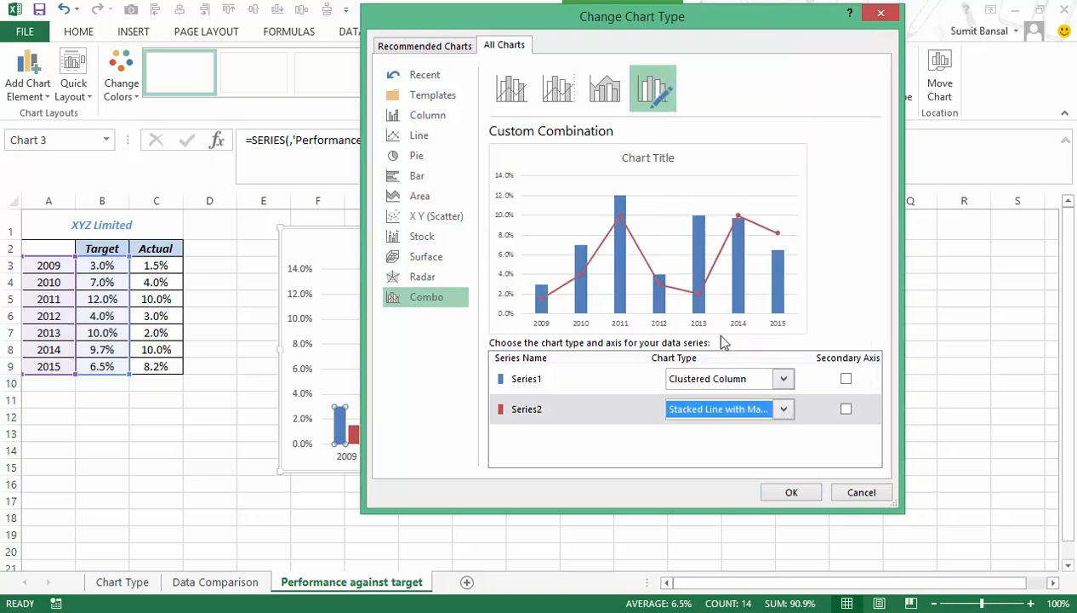
pyautogui.click(791, 493)
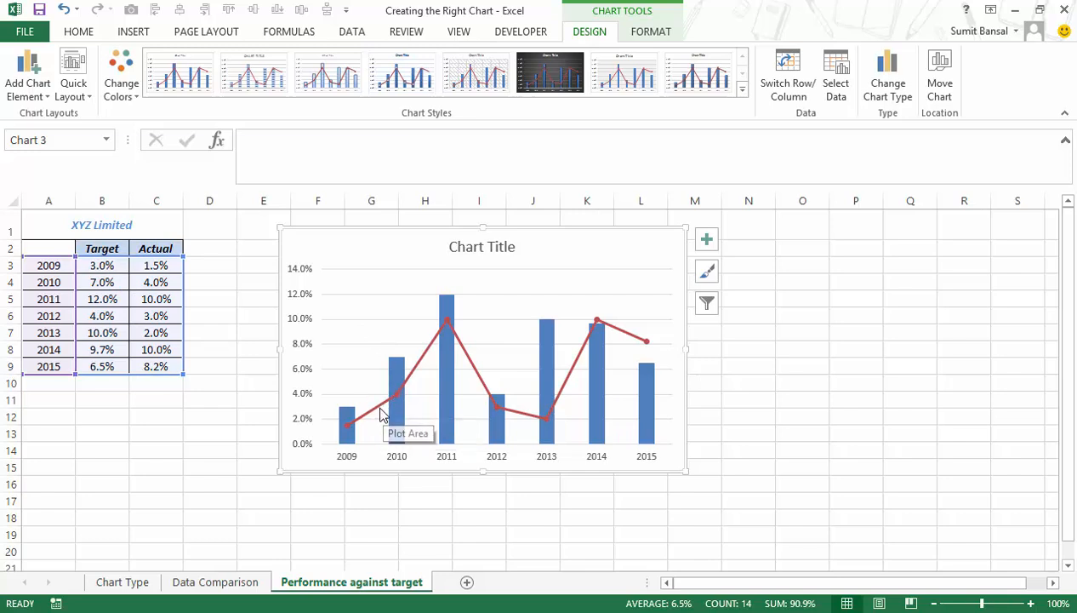
pyautogui.moveTo(380, 414)
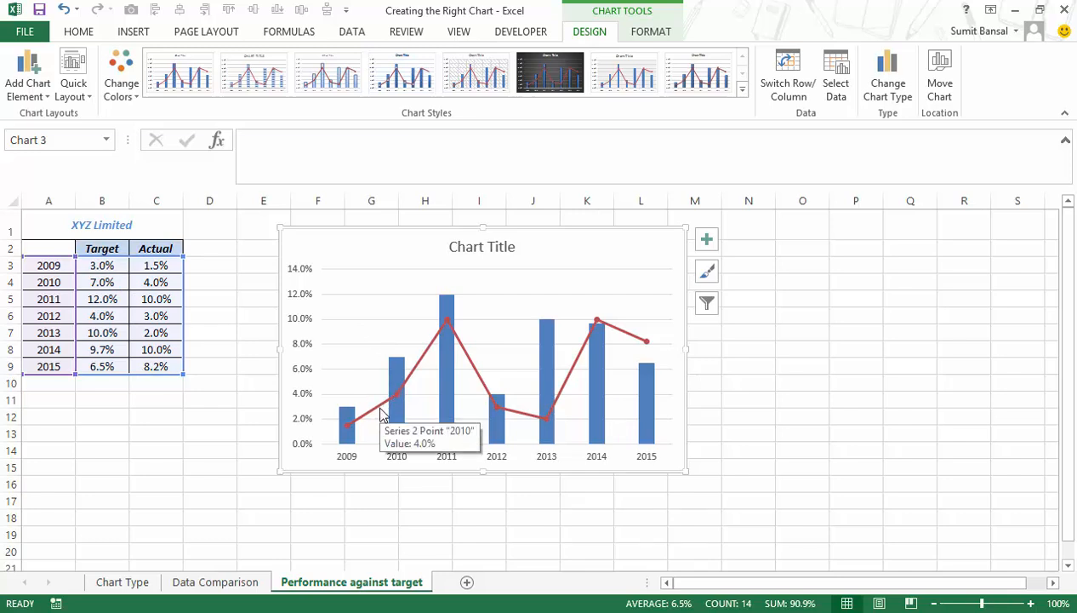
pyautogui.hotkey('ctrl', 'z')
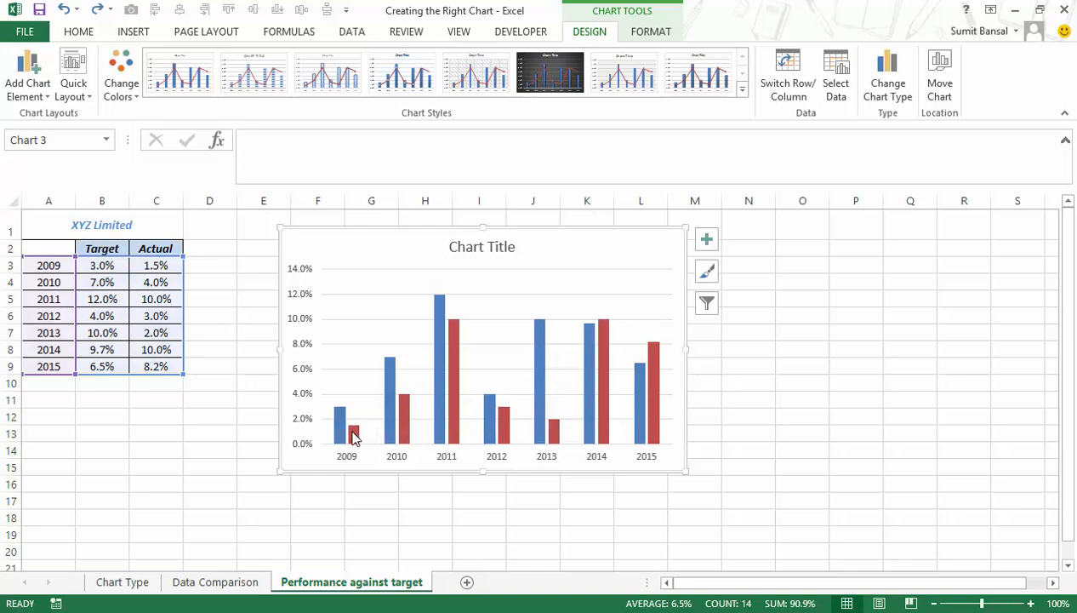
# Change the Target series to a stacked line with markers, keeping the Actual series as clustered columns.
pyautogui.click(343, 432)
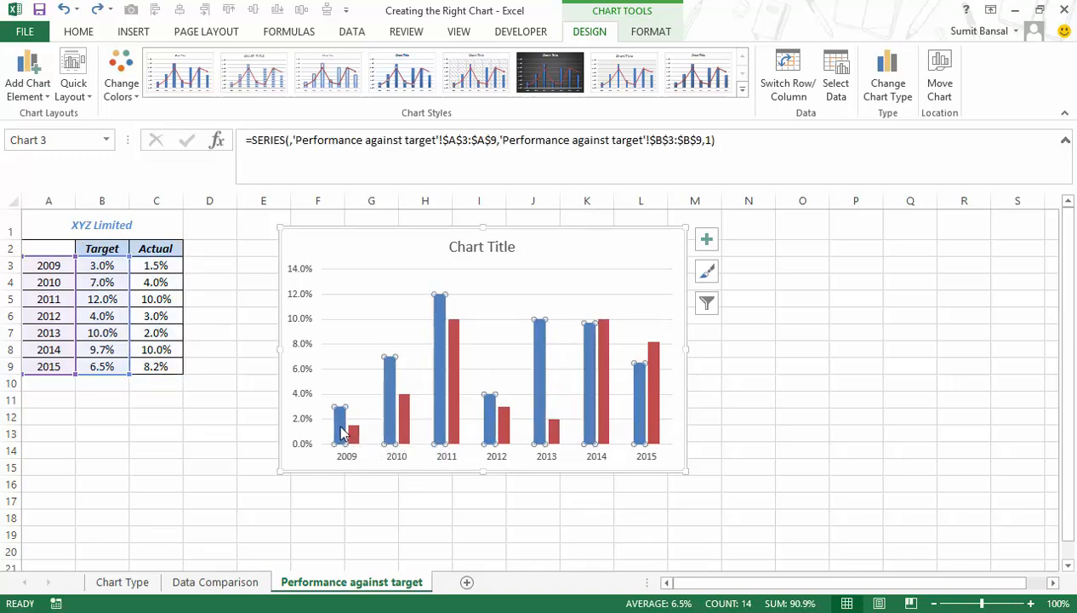
pyautogui.rightClick(343, 431)
pyautogui.click(394, 479)
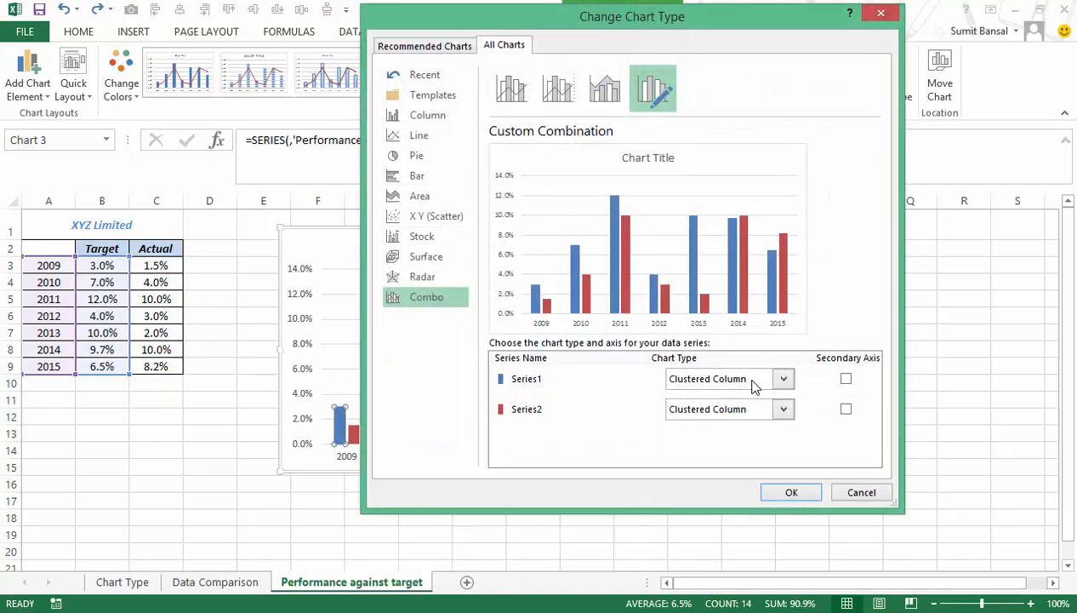
pyautogui.click(785, 380)
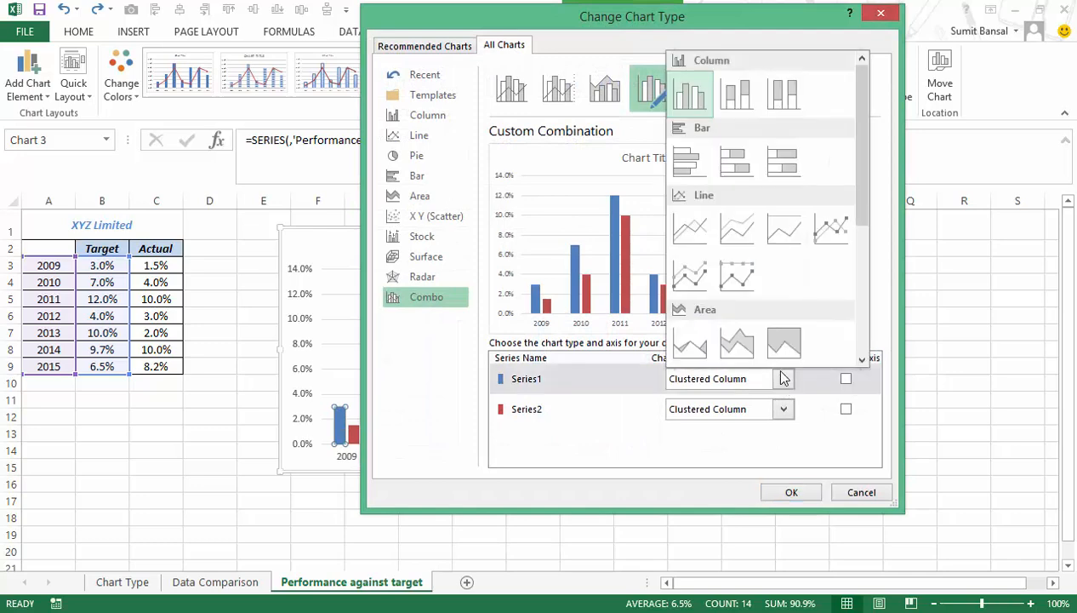
pyautogui.click(689, 277)
pyautogui.click(792, 491)
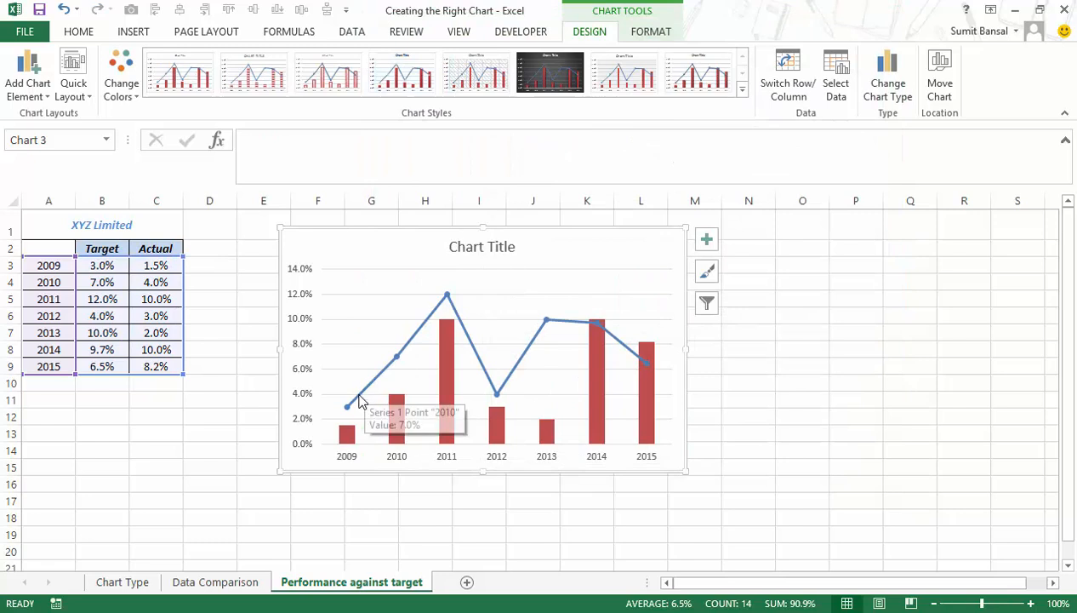
# Format the Target series with no line so that only its markers are drawn.
pyautogui.moveTo(347, 412)
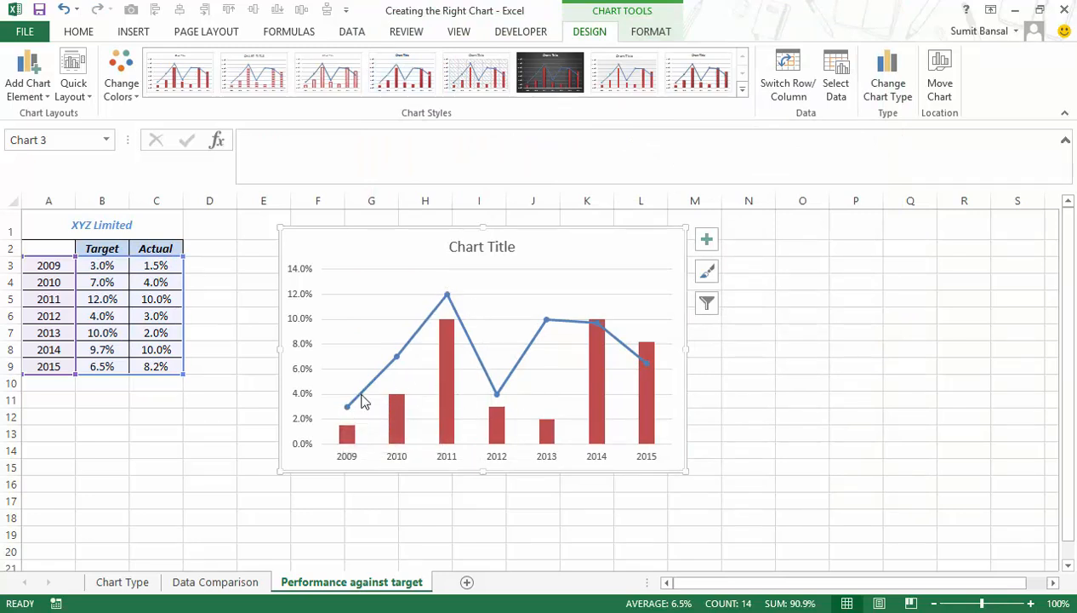
pyautogui.rightClick(361, 402)
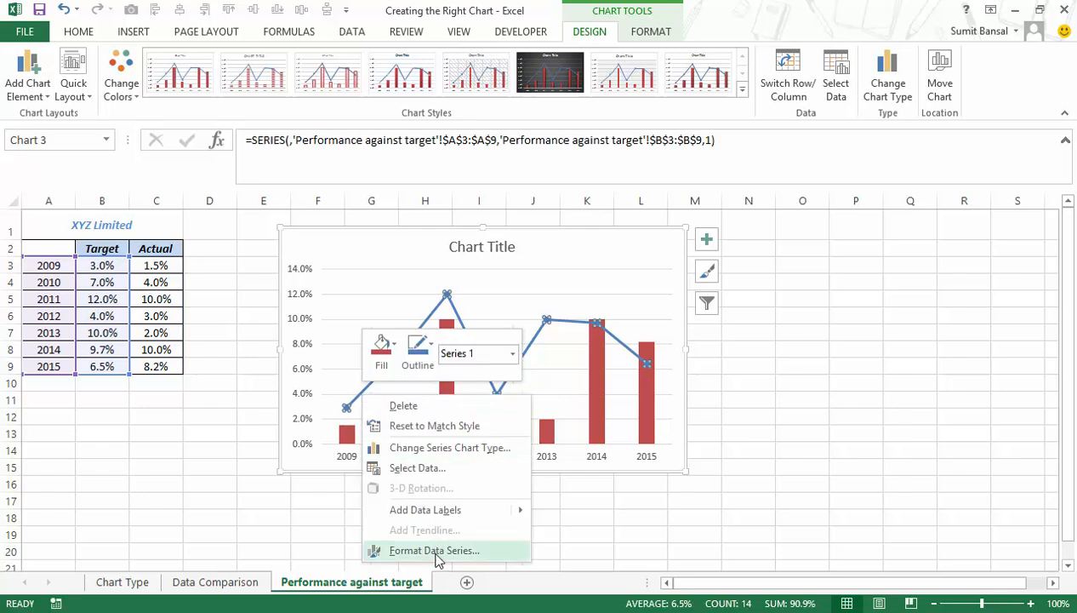
pyautogui.click(409, 551)
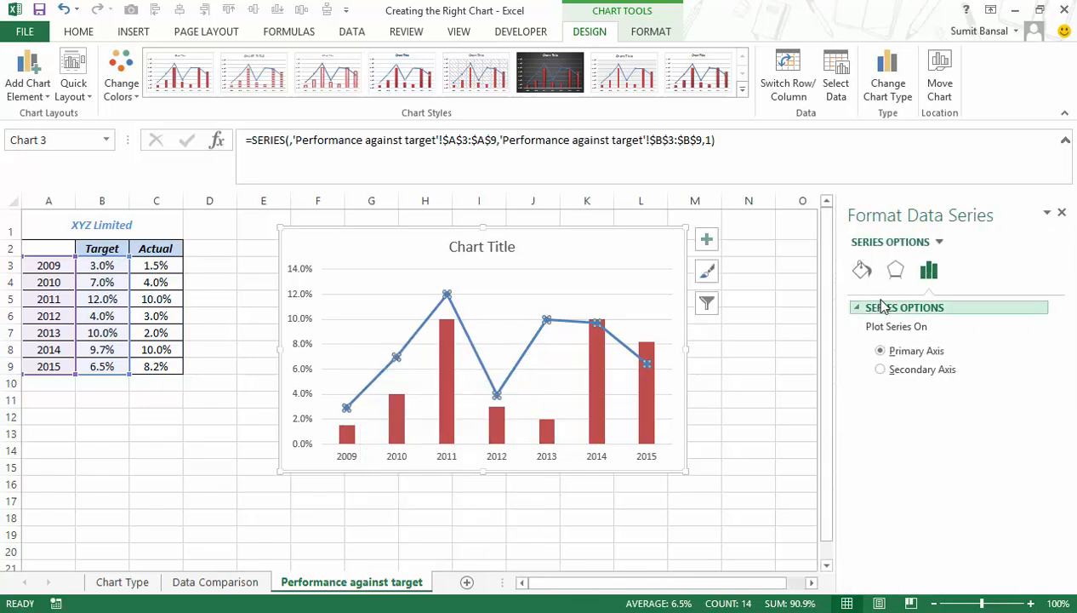
pyautogui.click(863, 272)
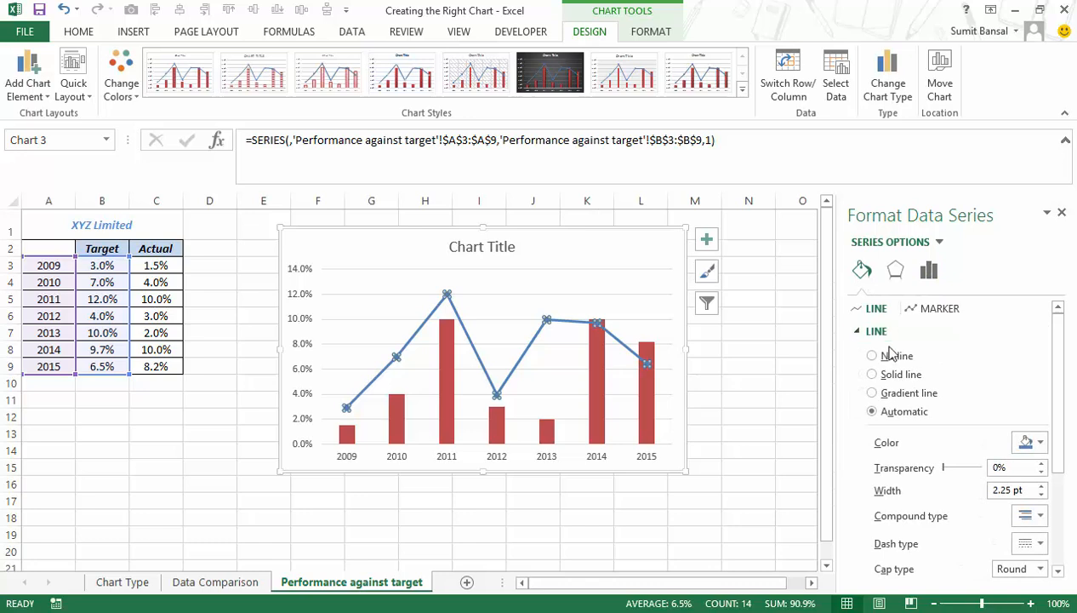
pyautogui.click(874, 357)
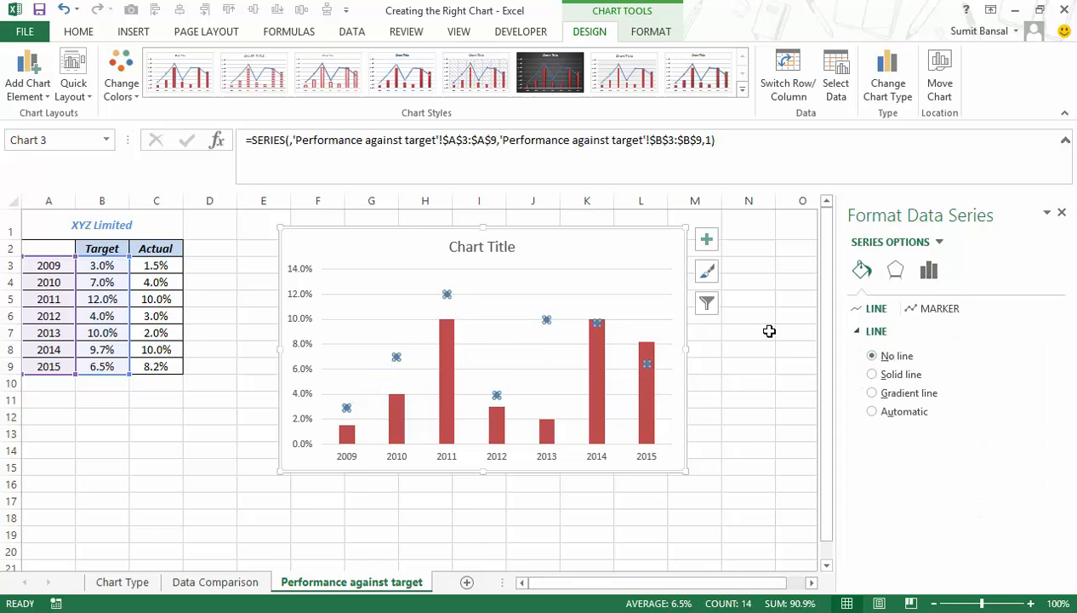
# Change the Target series markers to the built-in long dash type.
pyautogui.click(939, 310)
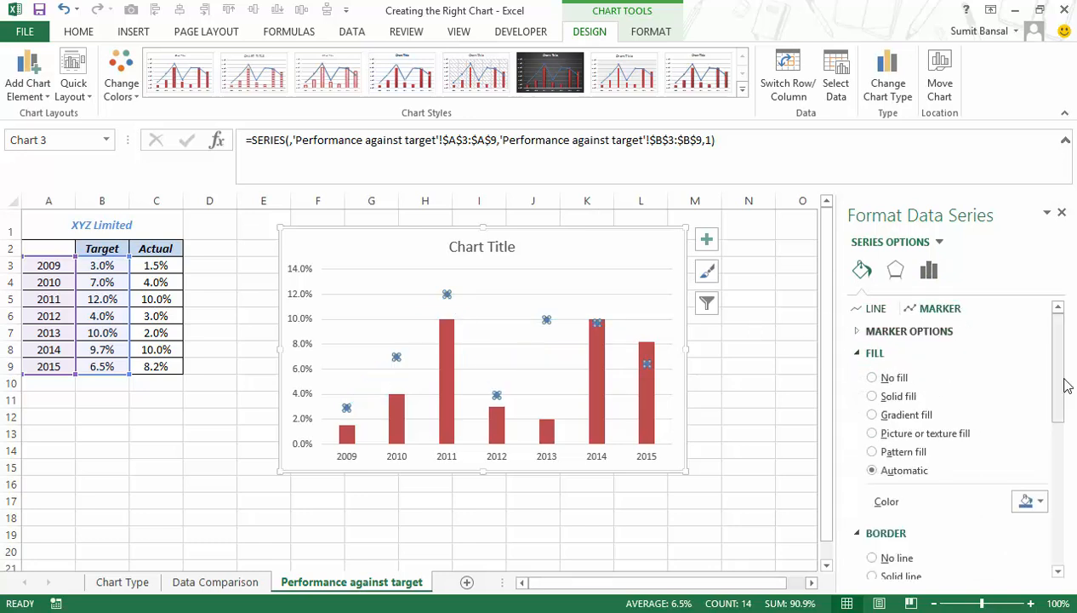
pyautogui.moveTo(1058, 372); pyautogui.dragTo(1075, 527)
pyautogui.scroll(8, 1036, 549)
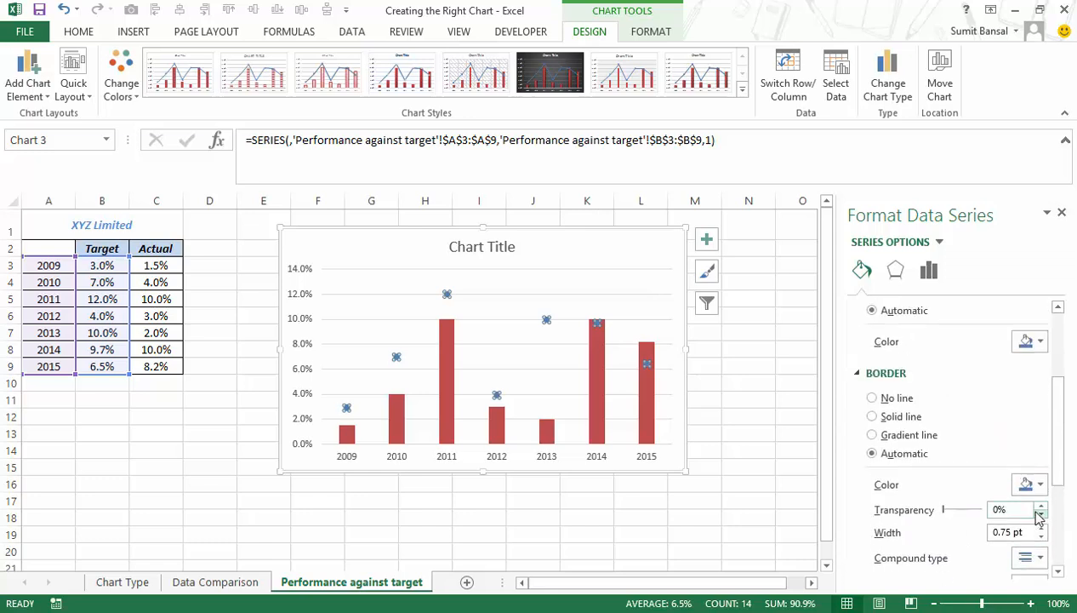
pyautogui.scroll(3, 1004, 481)
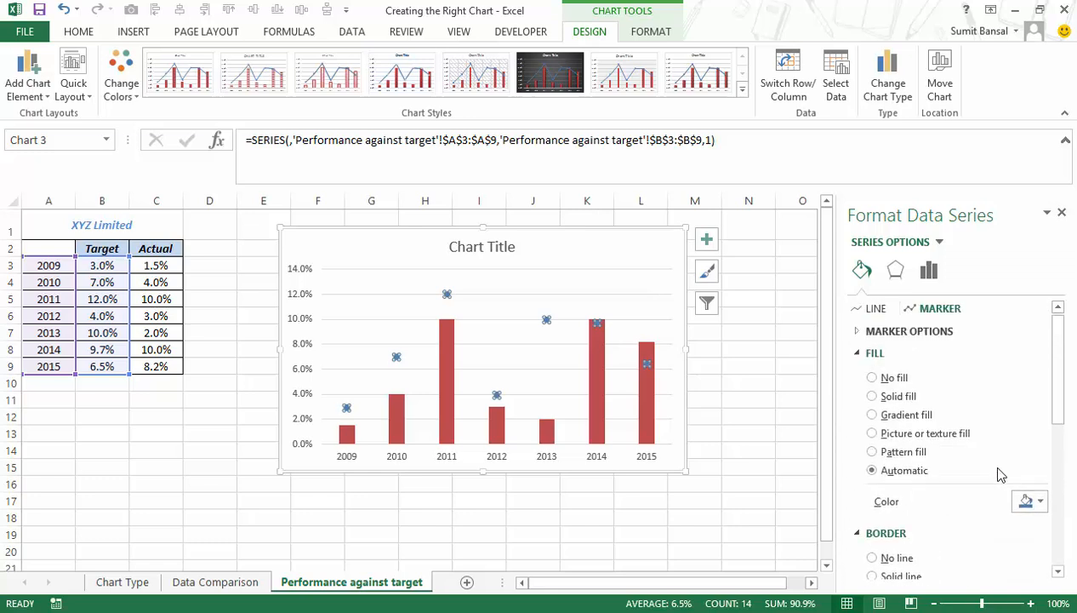
pyautogui.click(910, 331)
pyautogui.click(873, 392)
pyautogui.click(938, 413)
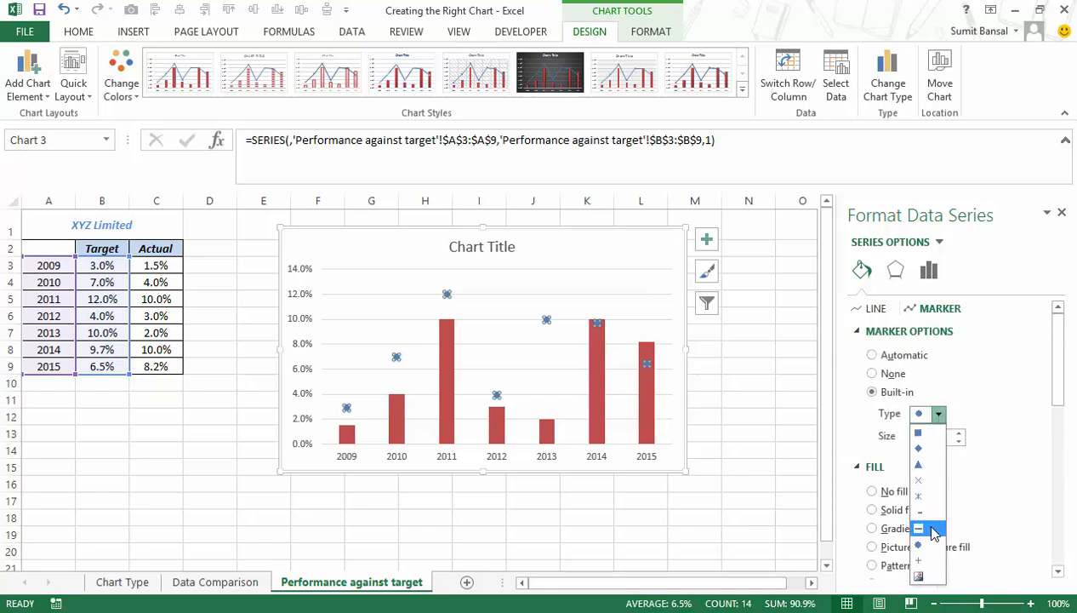
pyautogui.click(920, 529)
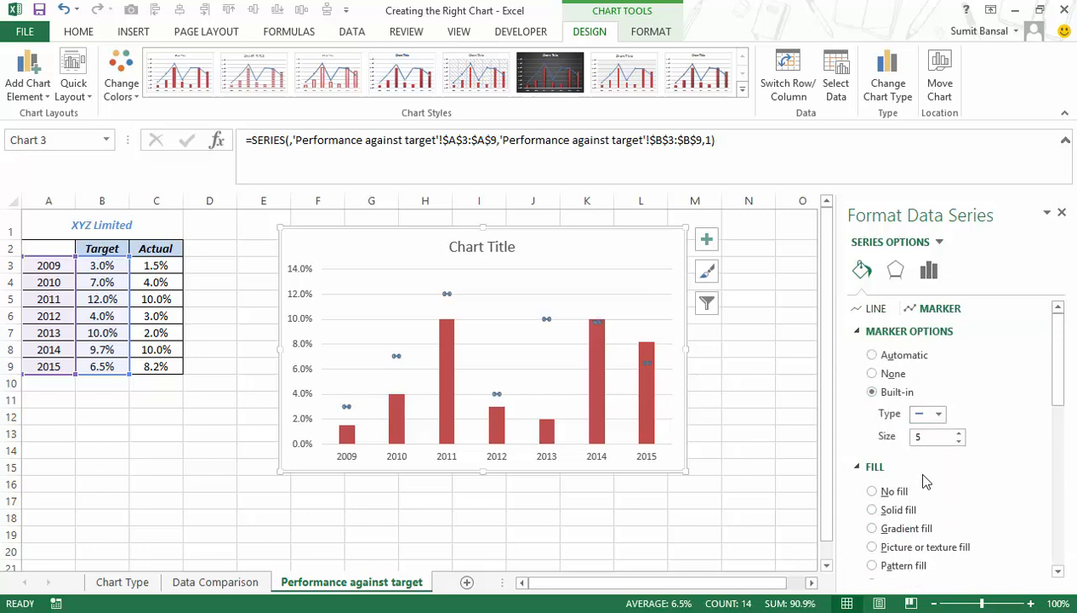
# Increase the Target series marker size to 17.
pyautogui.click(960, 433)
pyautogui.click(959, 433)
pyautogui.click(959, 433)
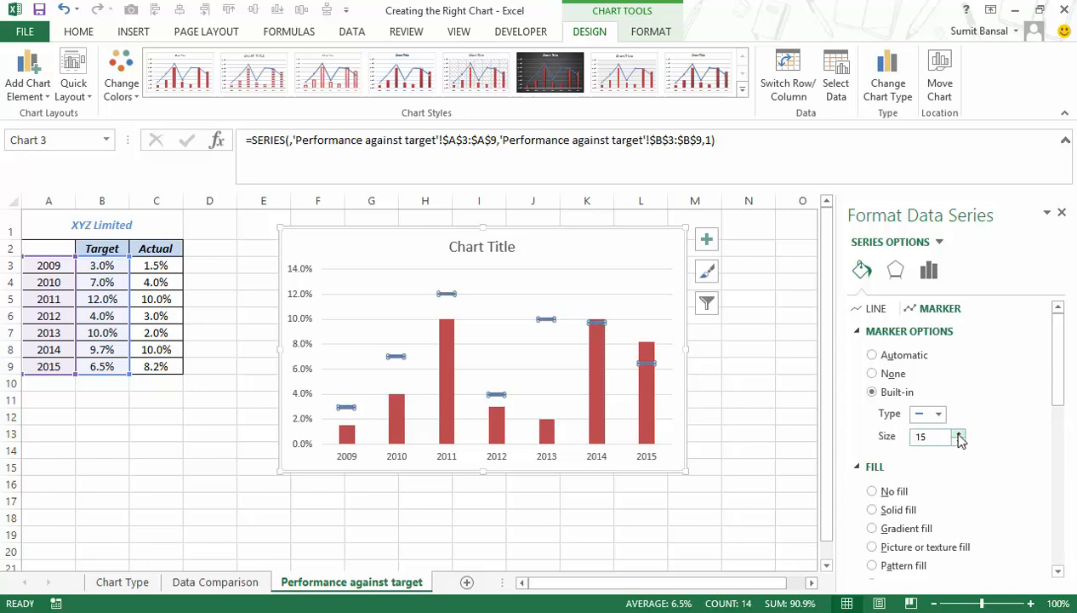
pyautogui.click(959, 433)
pyautogui.click(960, 432)
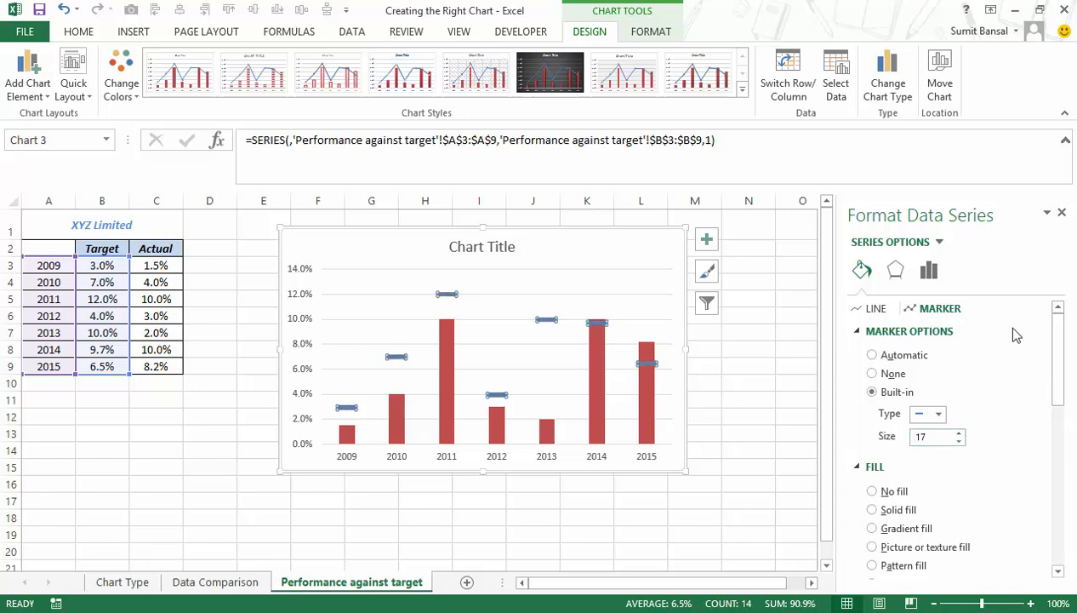
# Give the Actual columns a solid blue fill.
pyautogui.click(442, 378)
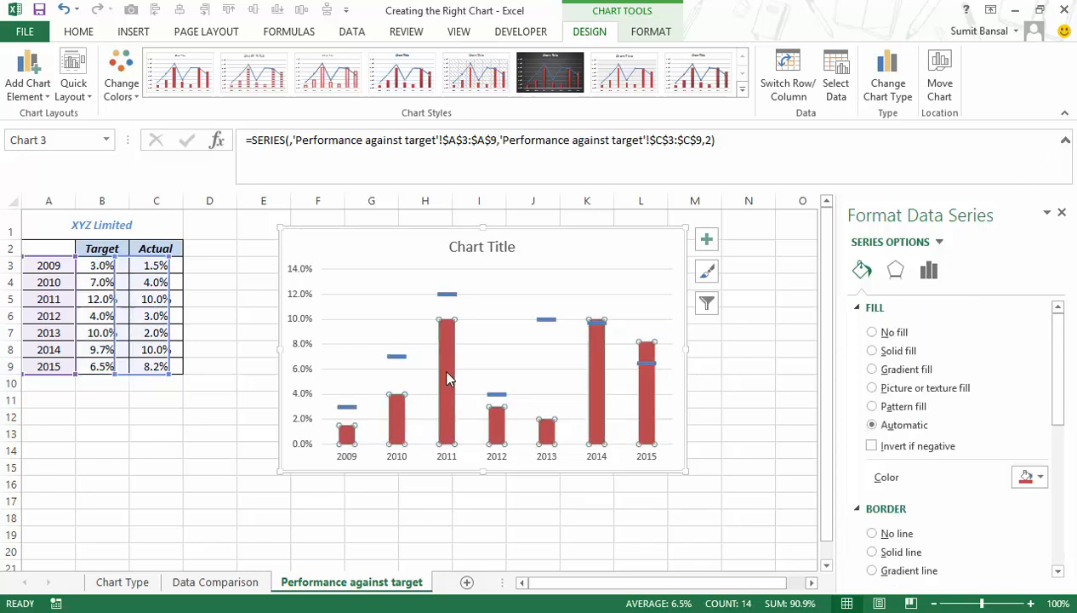
pyautogui.rightClick(441, 366)
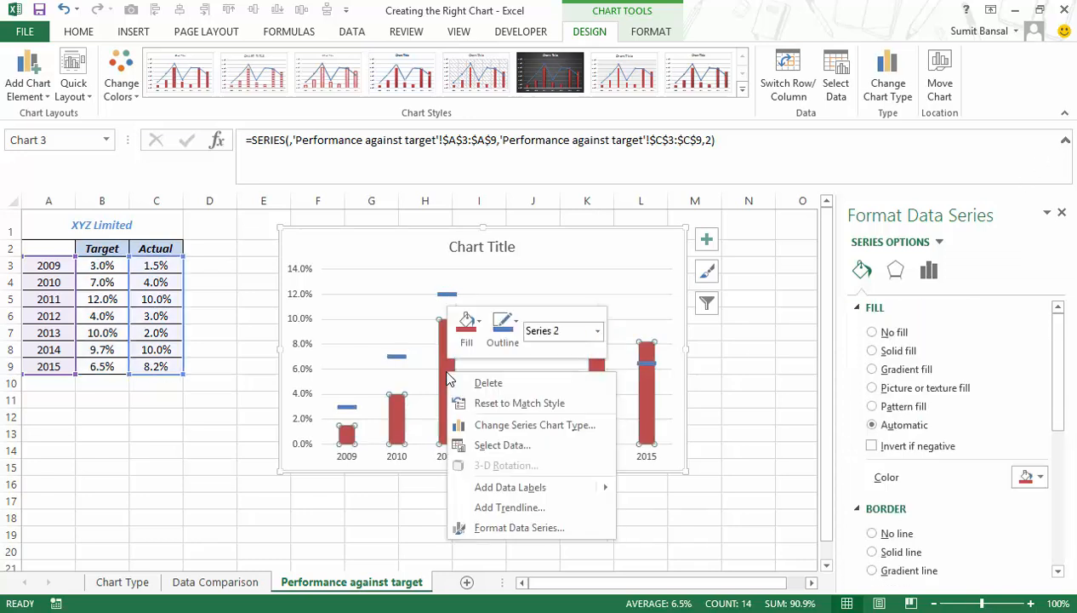
pyautogui.click(518, 528)
pyautogui.click(861, 271)
pyautogui.click(1027, 478)
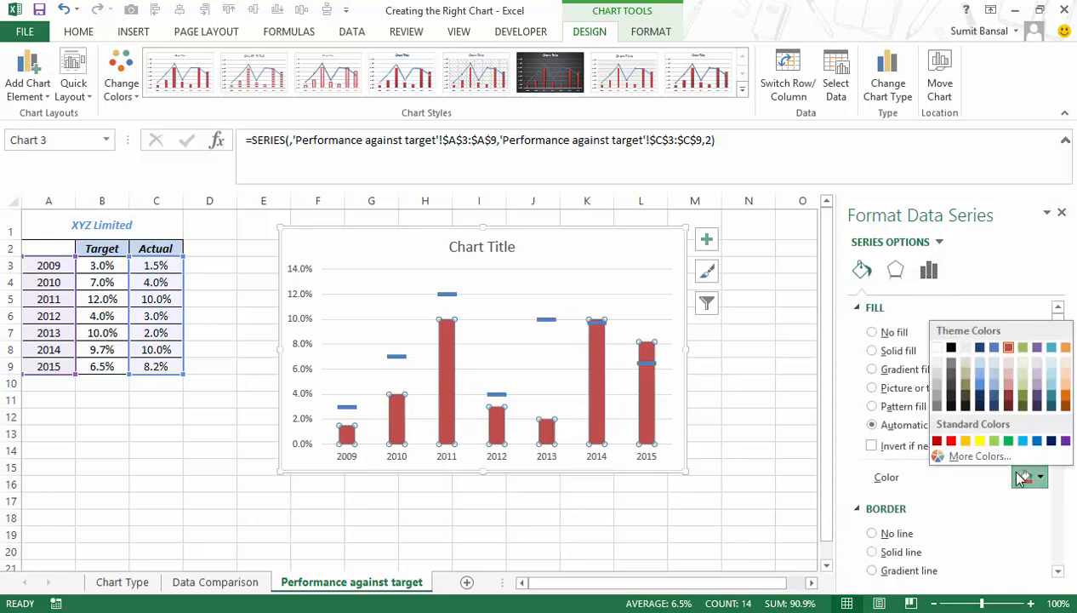
pyautogui.click(980, 389)
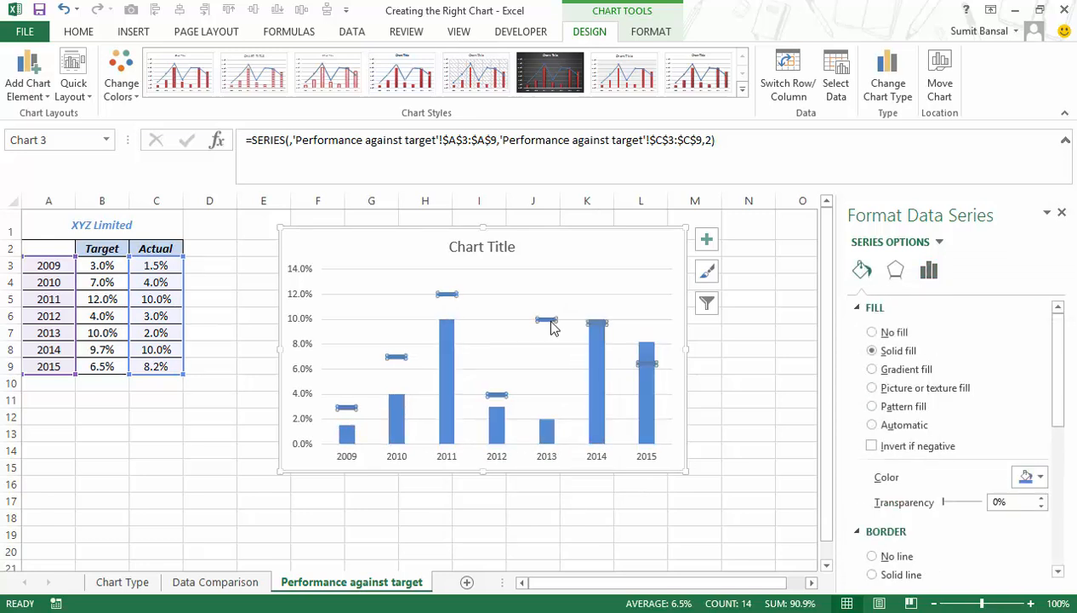
# Give the Target dash markers a solid red fill with no border line, and close the series formatting.
pyautogui.click(548, 321)
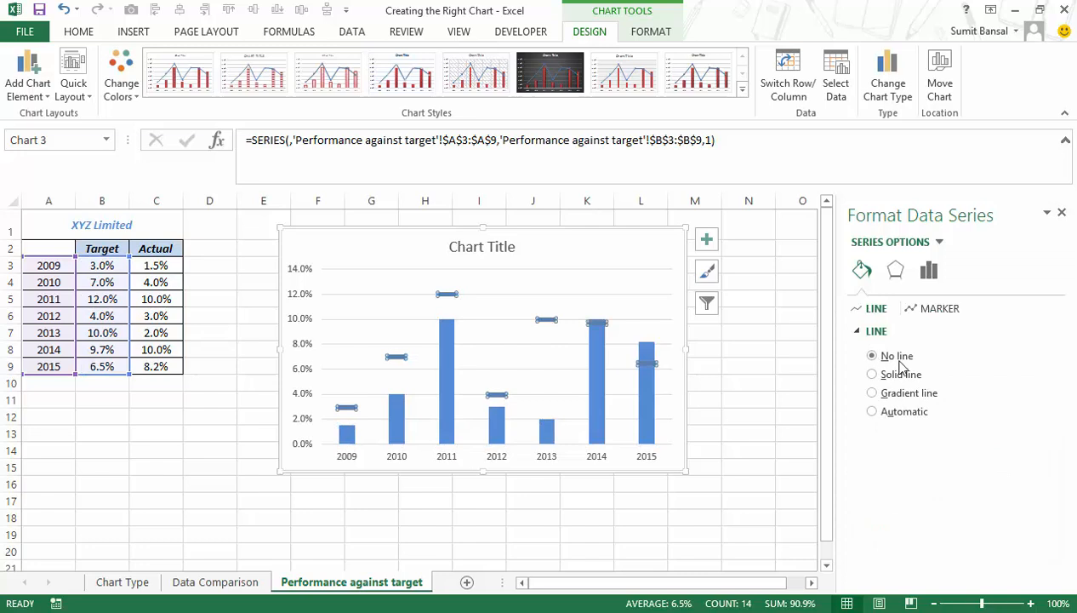
pyautogui.click(928, 311)
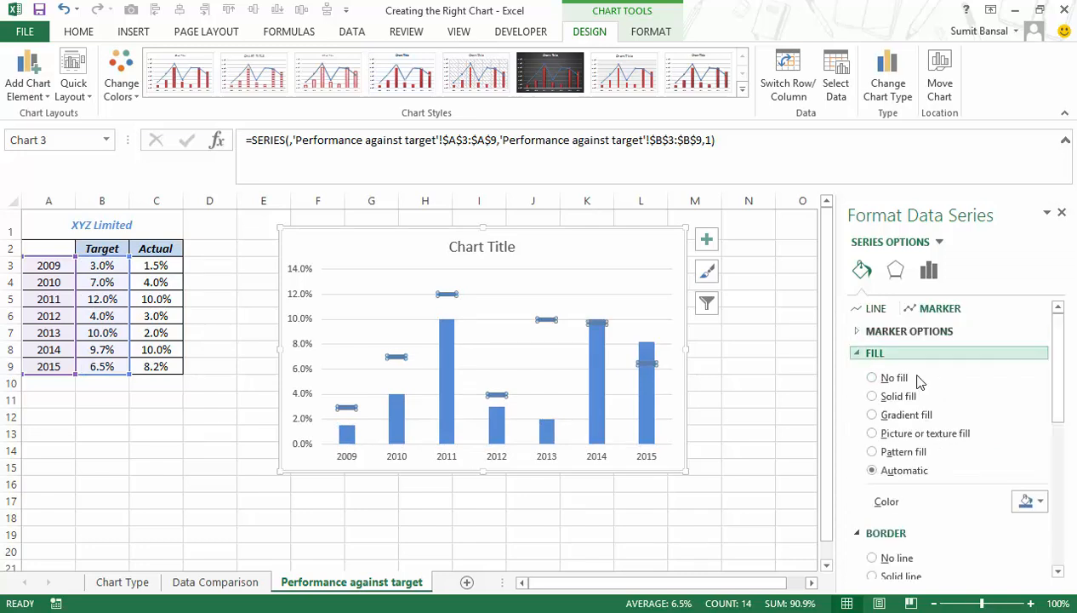
pyautogui.click(1038, 506)
pyautogui.click(1008, 378)
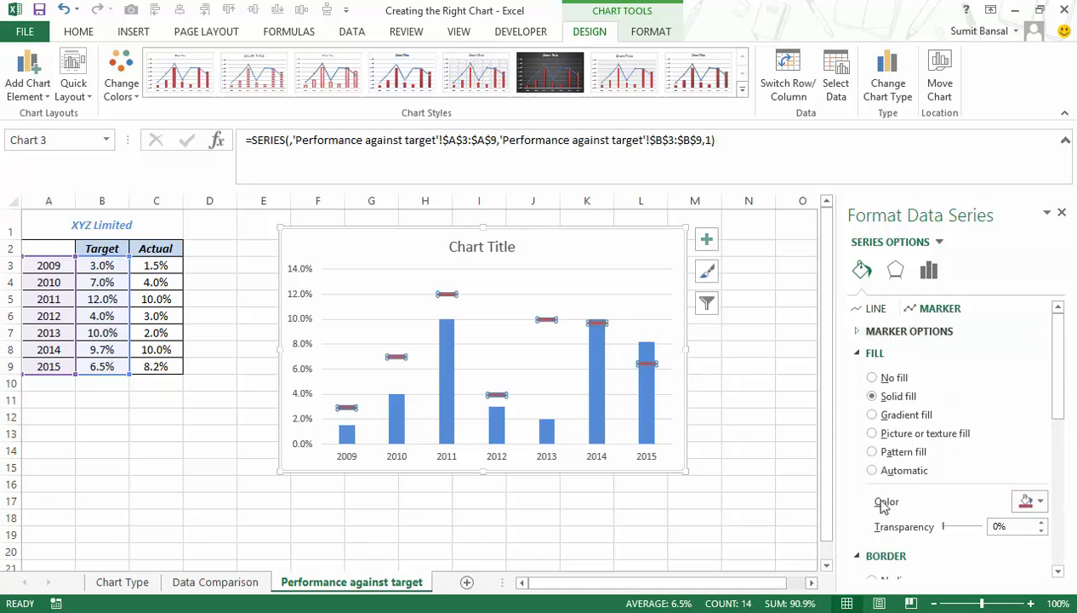
pyautogui.scroll(-2, 876, 548)
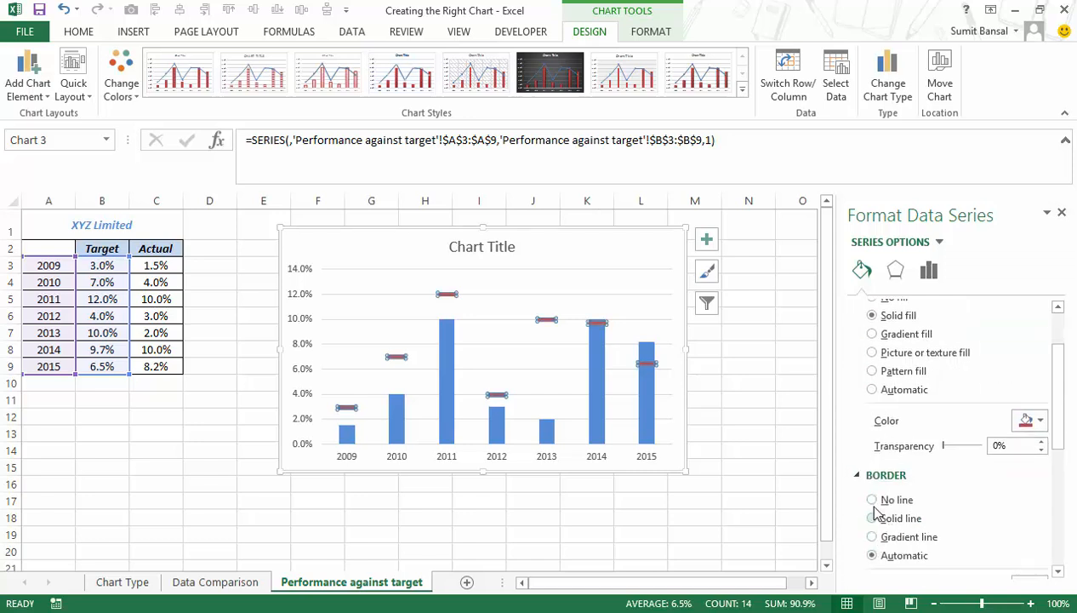
pyautogui.click(874, 501)
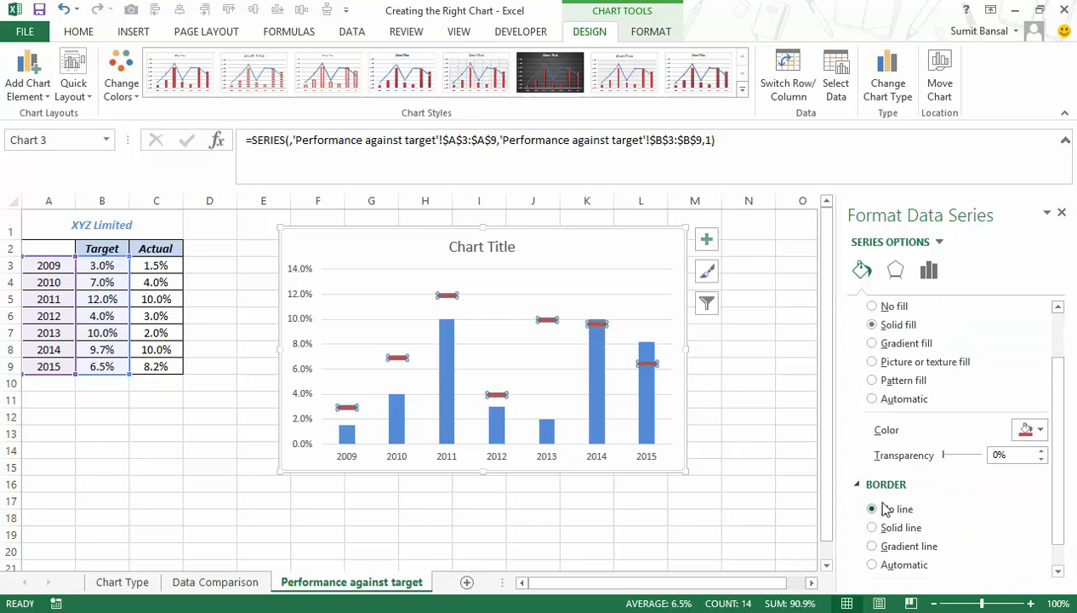
pyautogui.click(1062, 213)
pyautogui.click(797, 367)
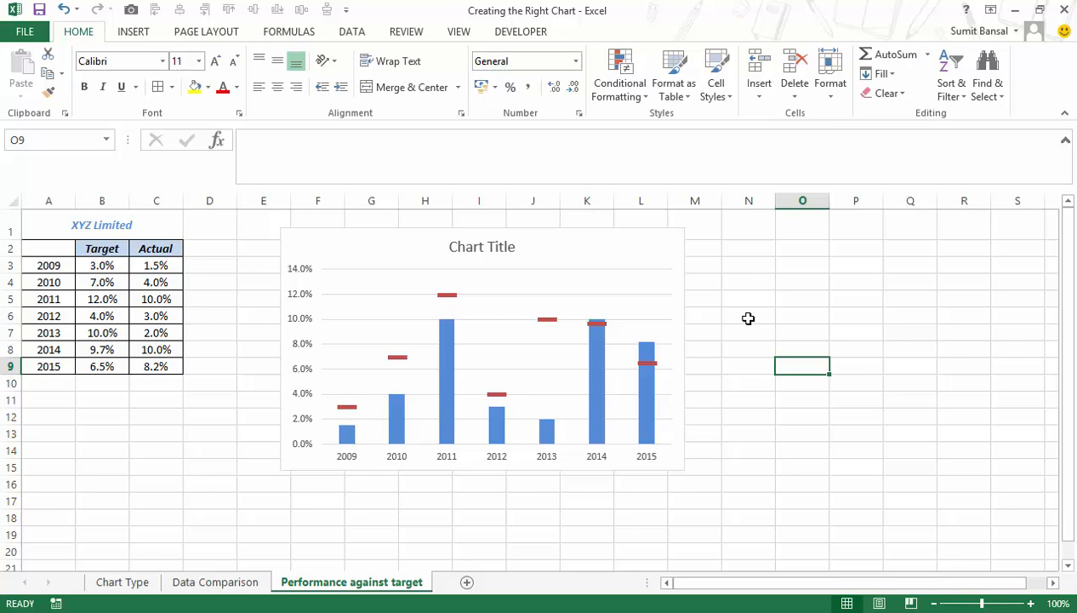
# Change the 2009 Actual value in C3 to 4.5%.
pyautogui.doubleClick(152, 265)
pyautogui.press('BackSpace')
pyautogui.write('4')
pyautogui.press('Return')
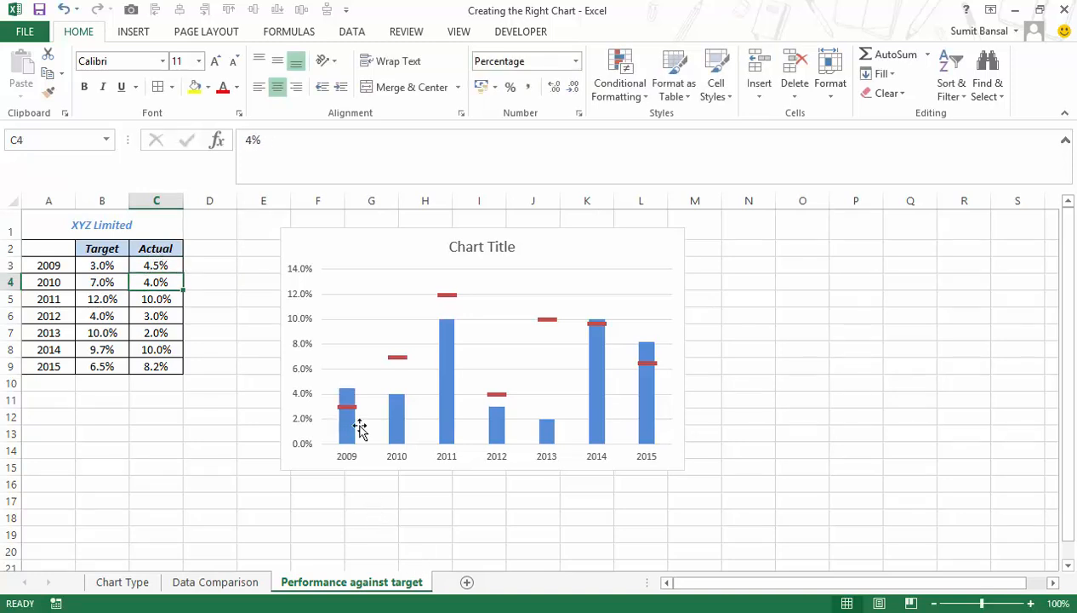